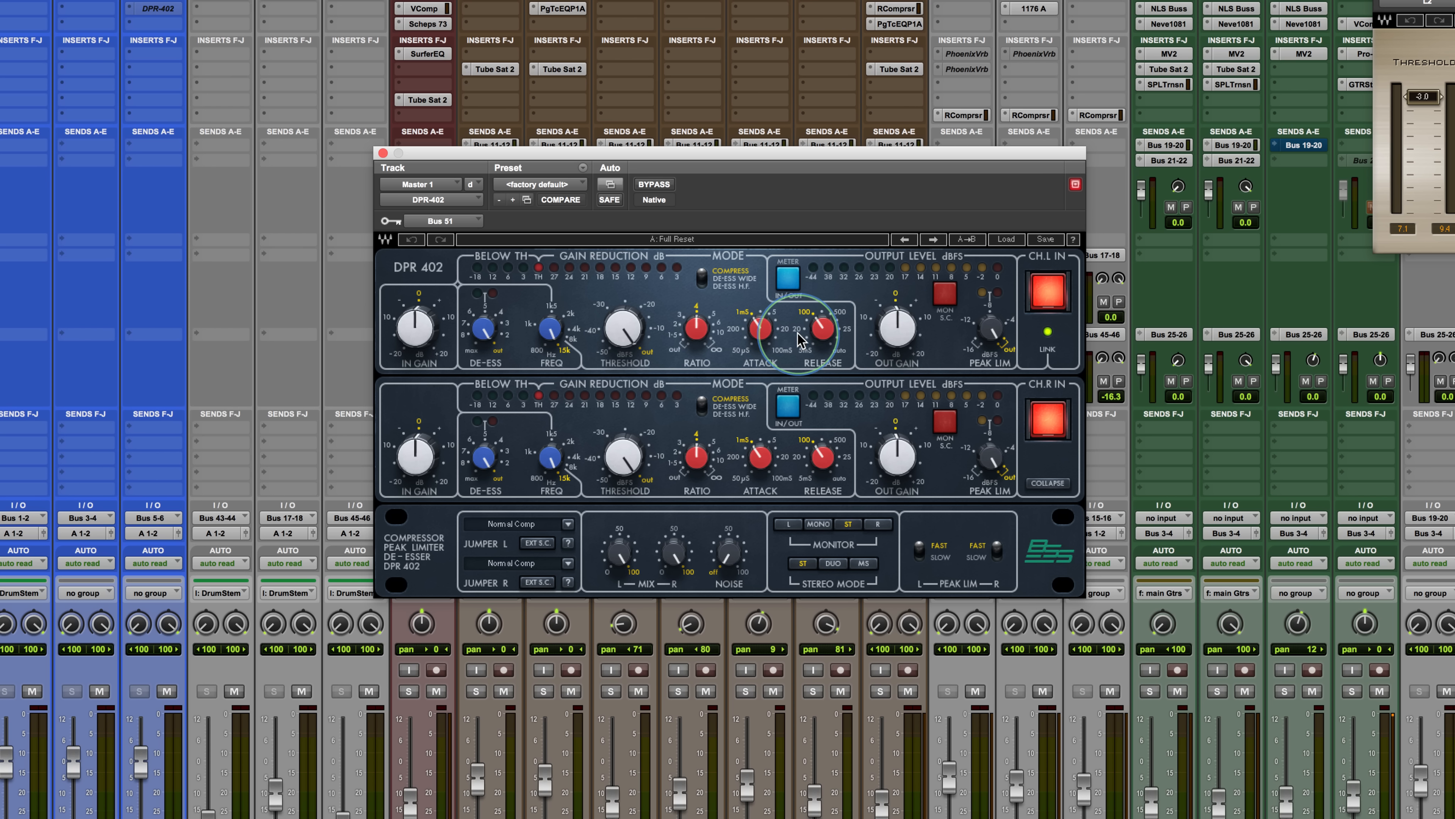
# Toggle the upper channel's sidechain monitor on and back off, and flip the left peak limiter speed switch and restore it
pyautogui.click(942, 297)
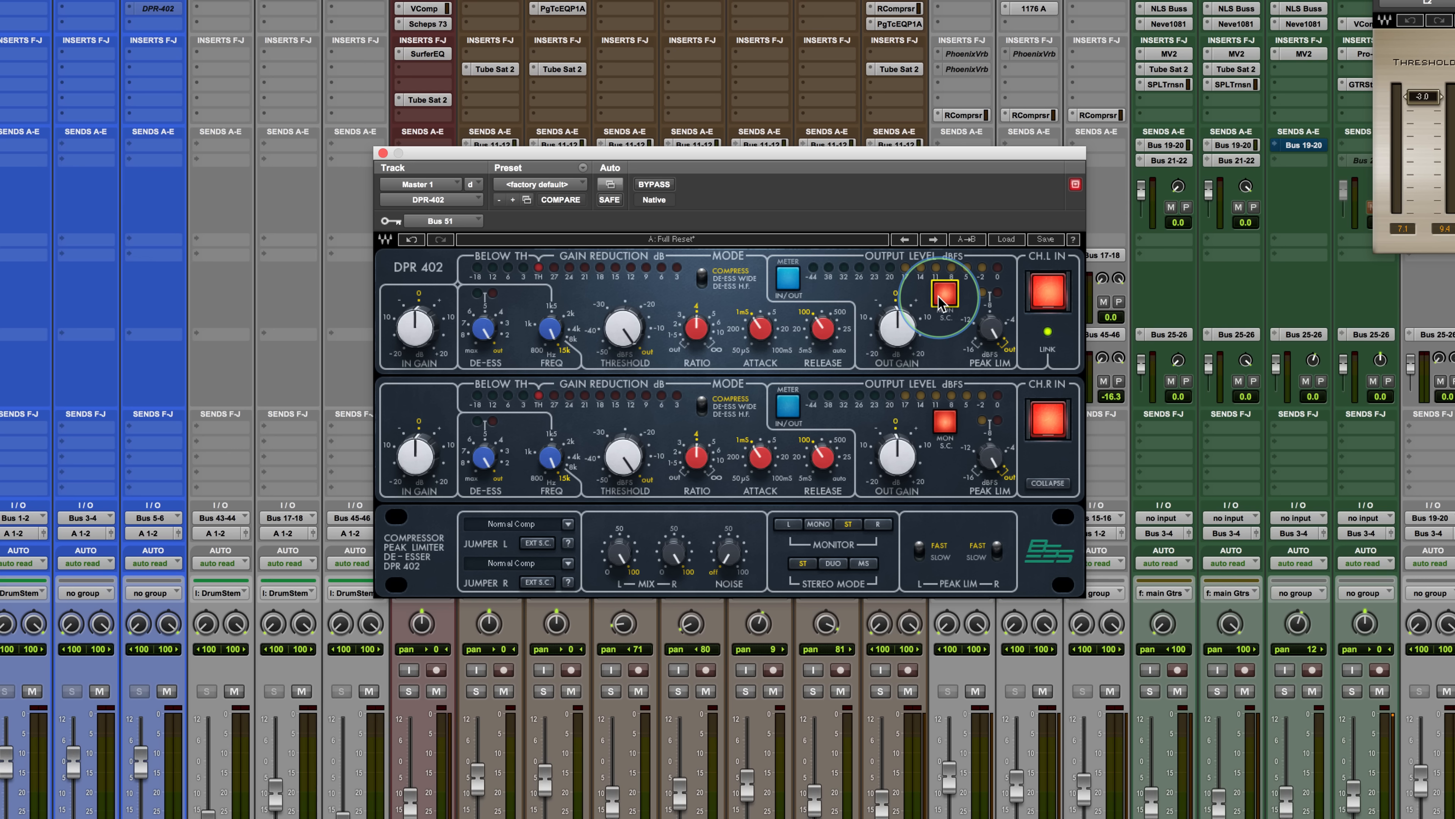
pyautogui.click(939, 298)
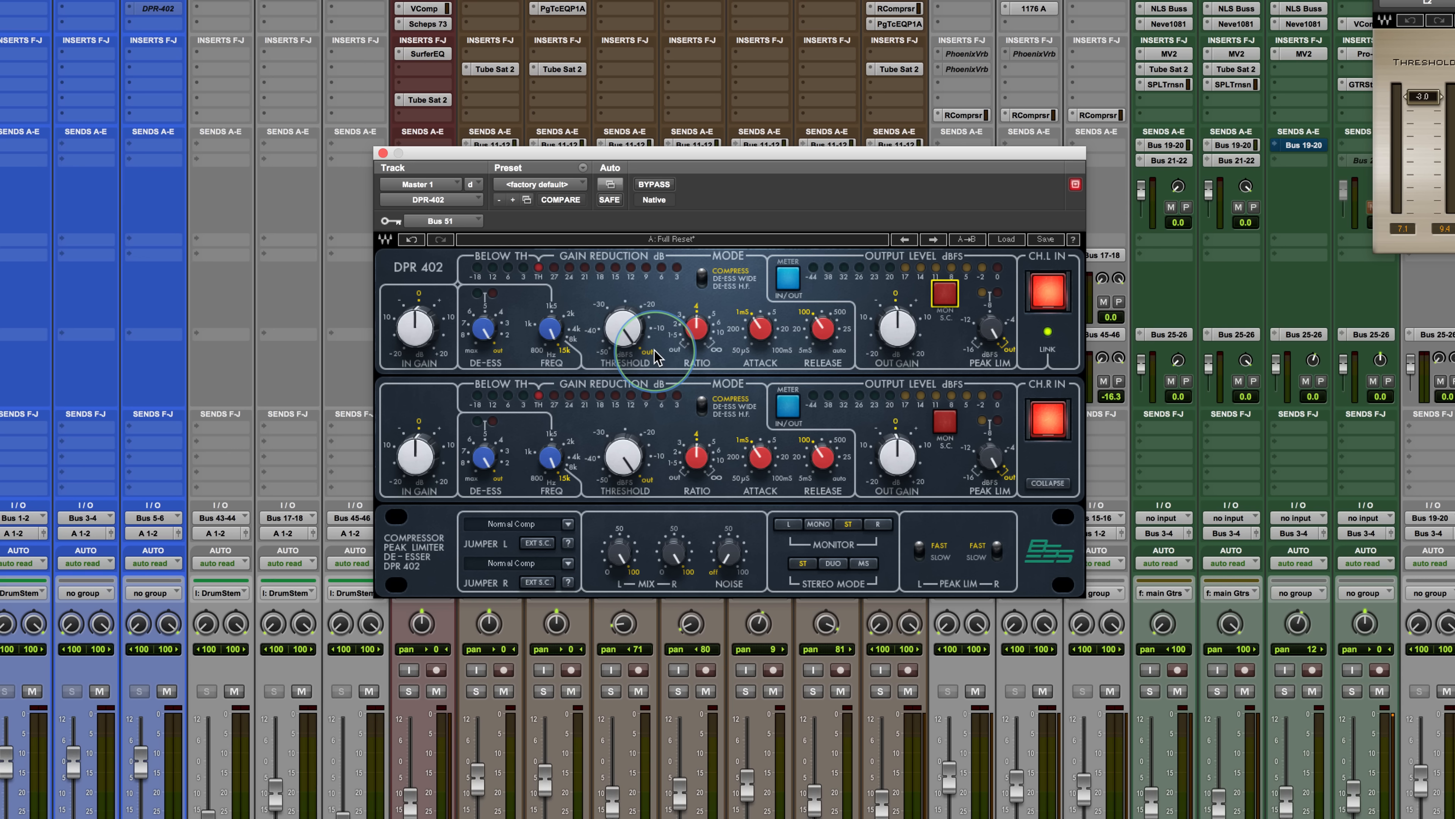
pyautogui.click(919, 551)
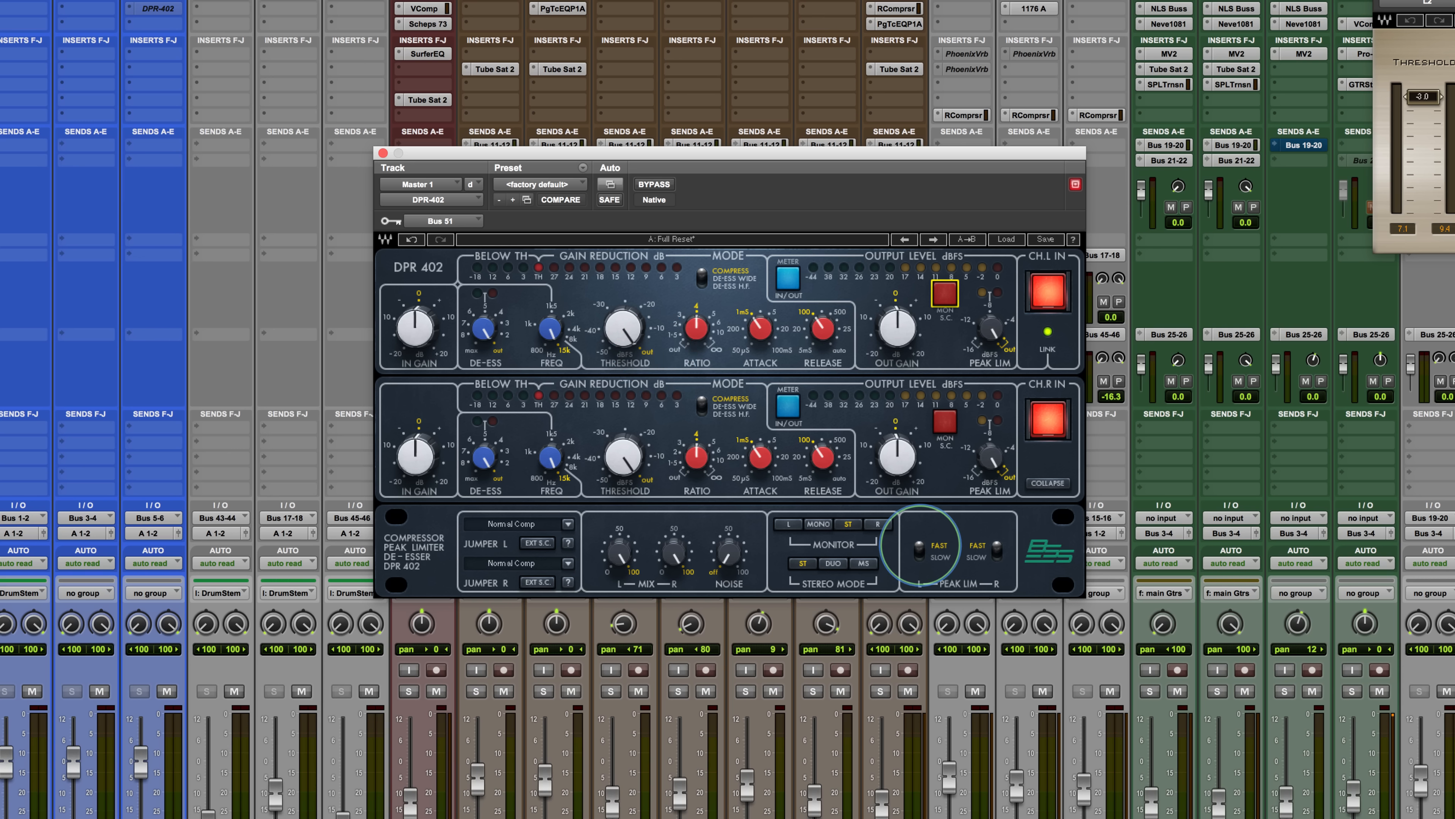
pyautogui.click(919, 550)
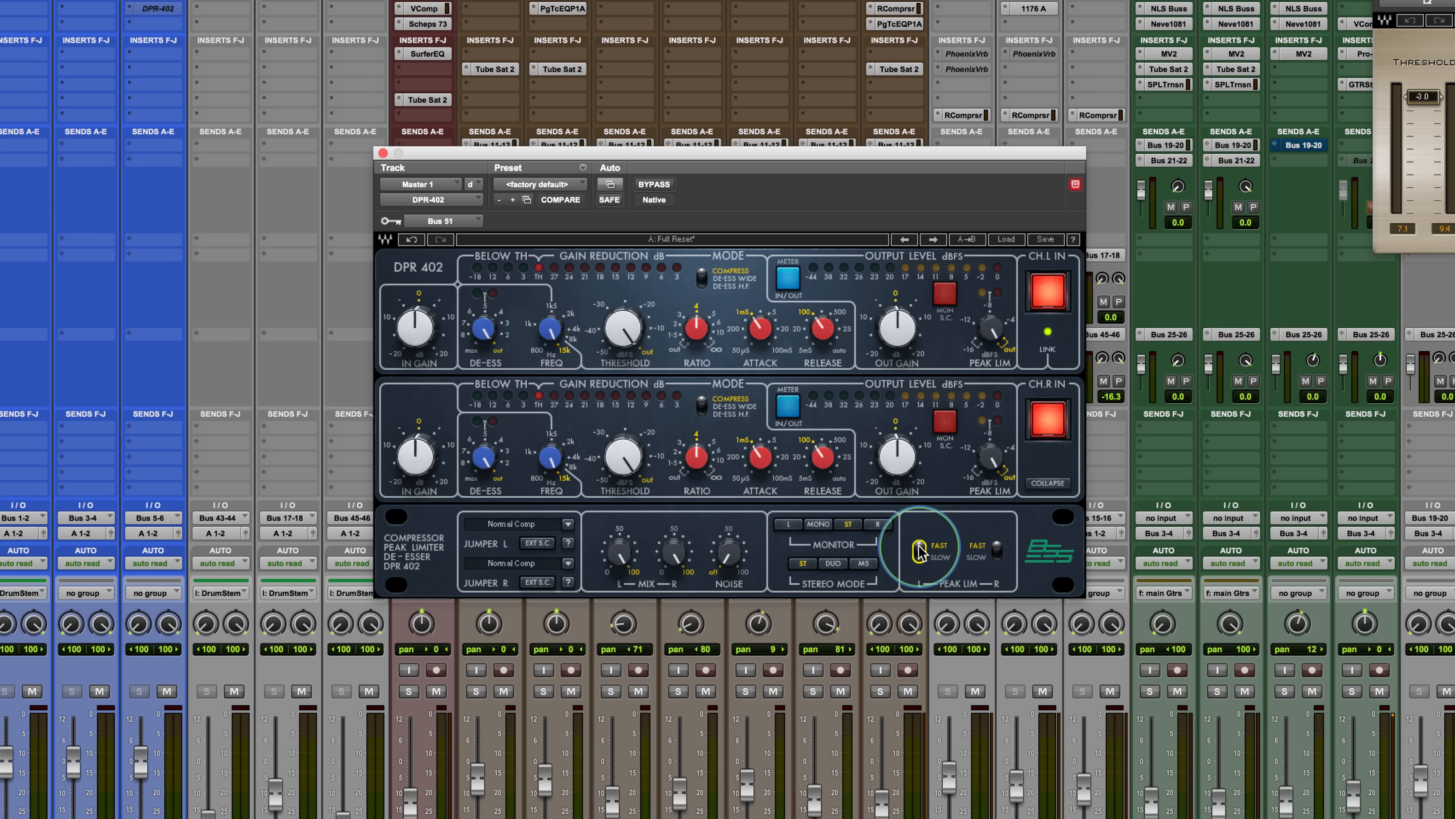
# Toggle the left channel's In switch off and back on twice
pyautogui.click(1046, 292)
pyautogui.click(1046, 293)
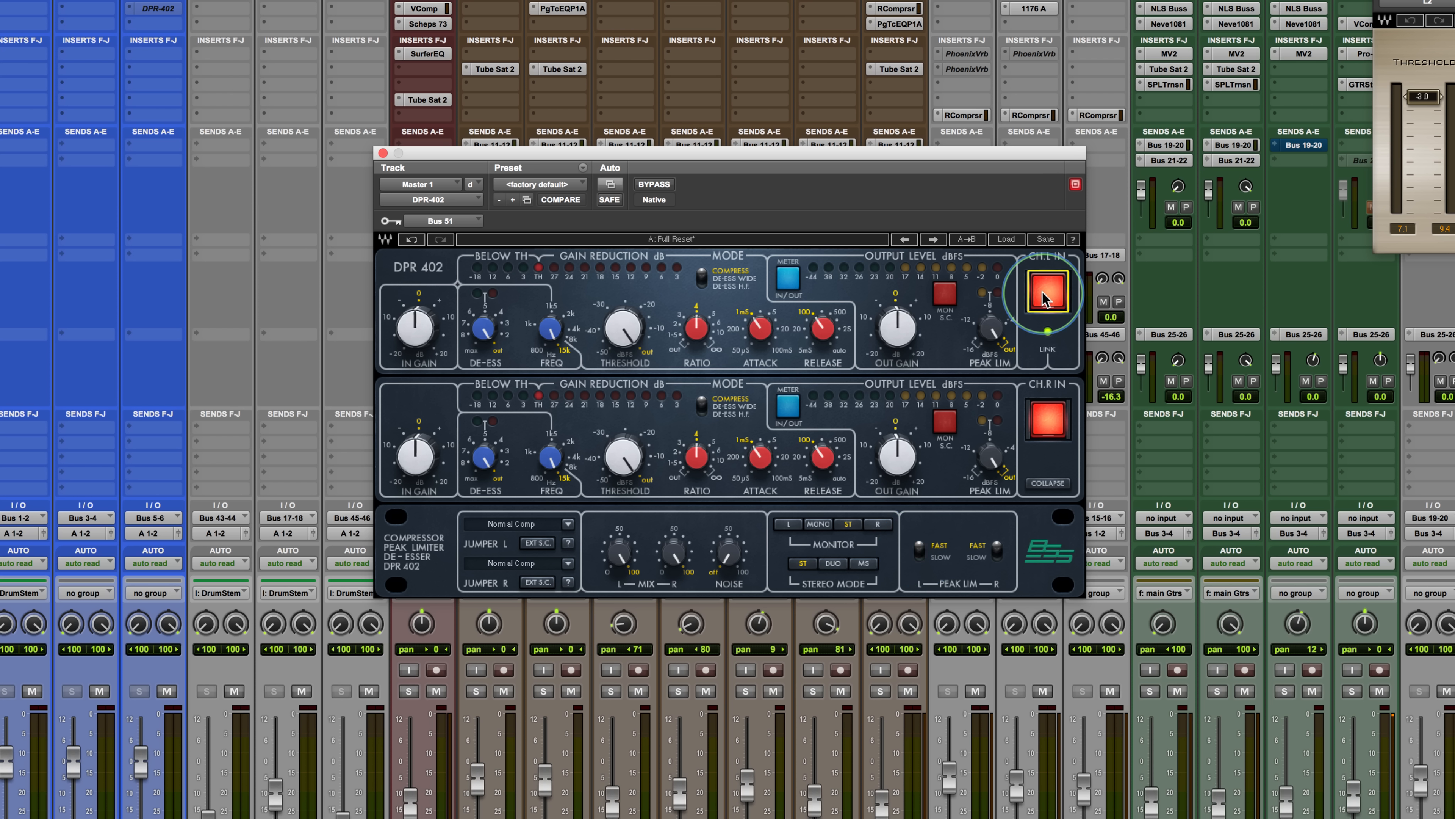
pyautogui.click(1044, 295)
pyautogui.click(1044, 295)
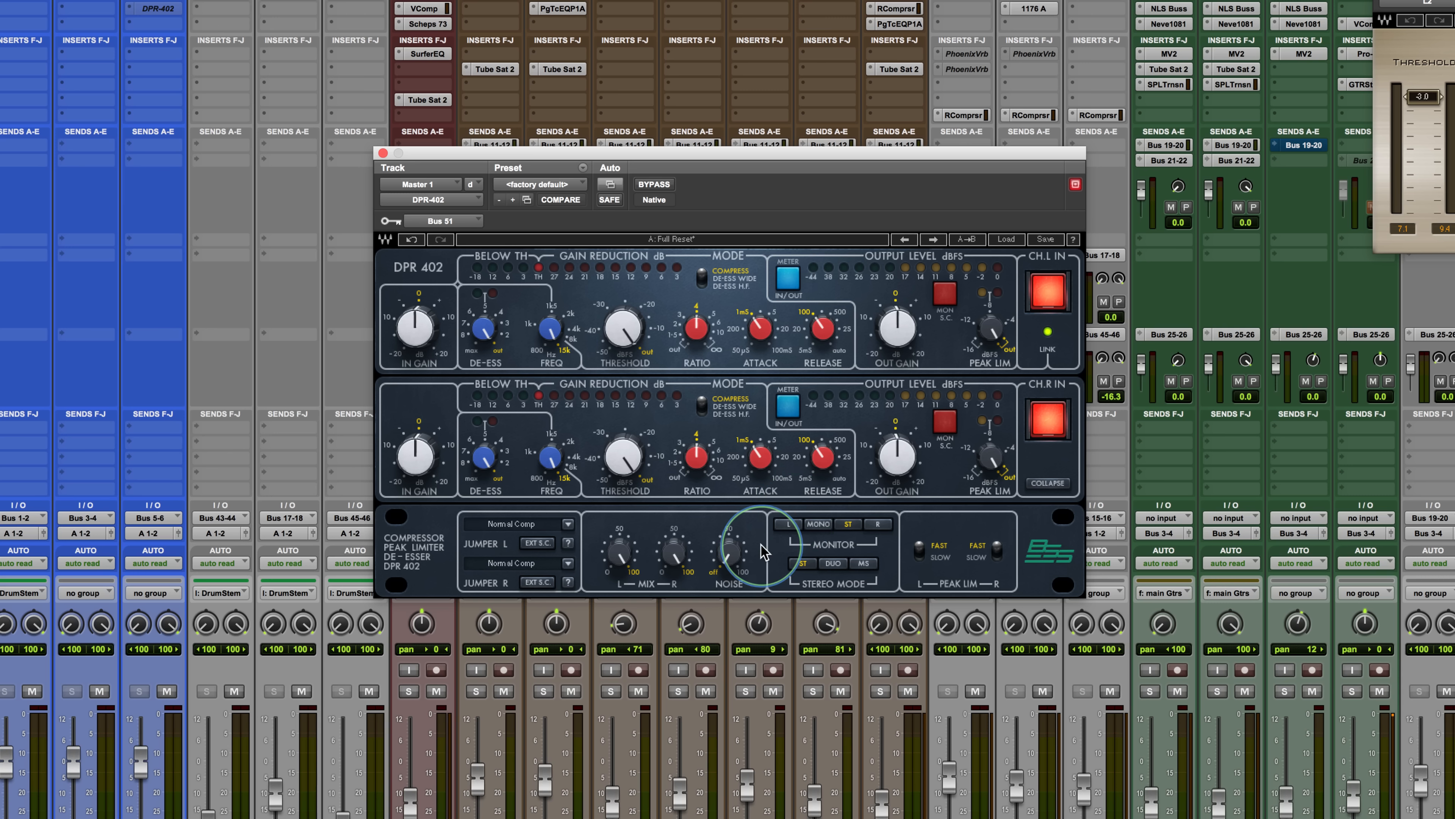
# Collapse and re-expand the plugin's lower section, and try the Noise knob before returning it to off
pyautogui.click(1048, 483)
pyautogui.click(1047, 484)
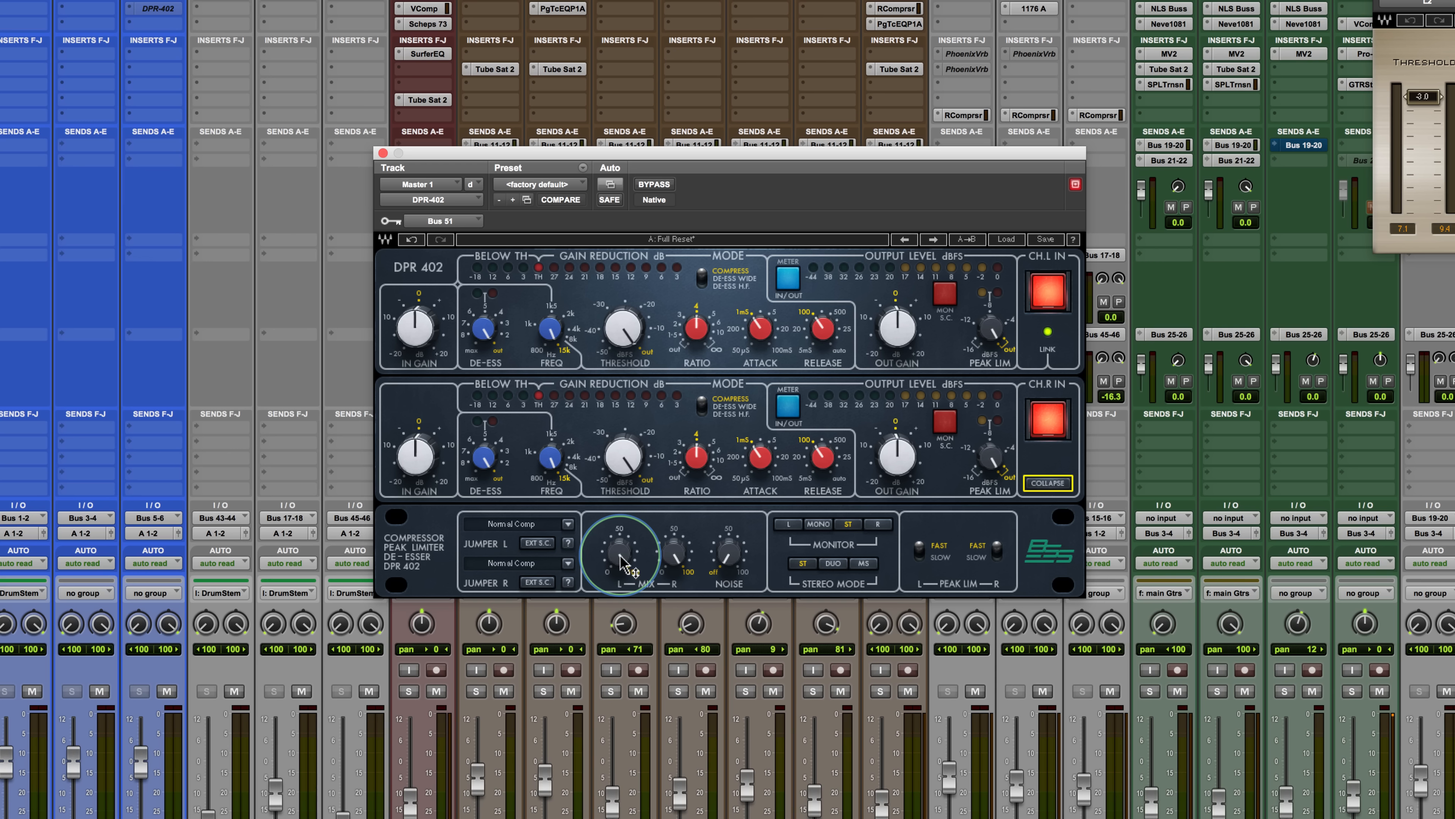
pyautogui.moveTo(621, 561)
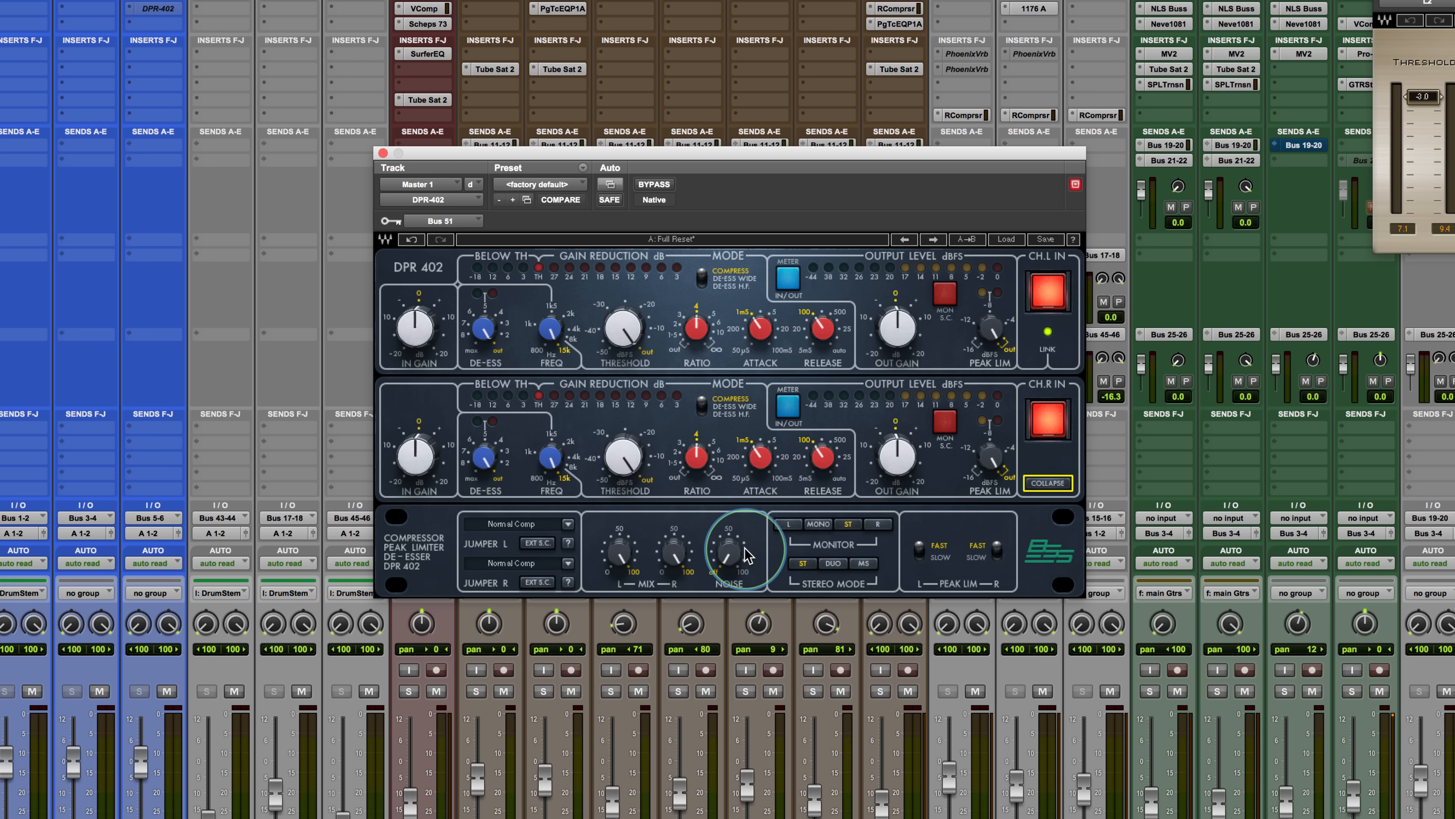
pyautogui.moveTo(728, 553); pyautogui.dragTo(712, 385)
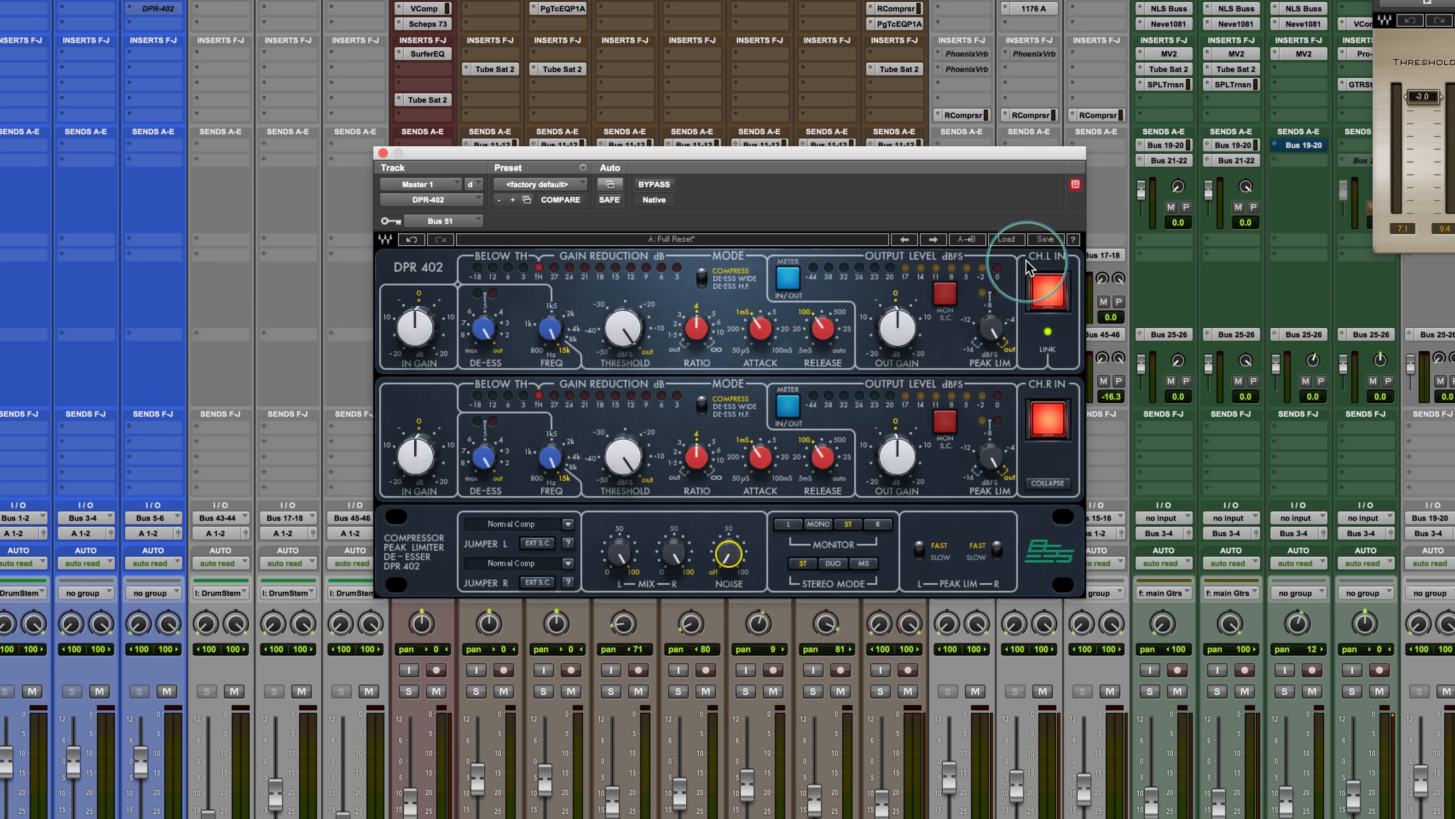
# Cycle the stereo mode through DUO and MS and return it to ST
pyautogui.click(831, 564)
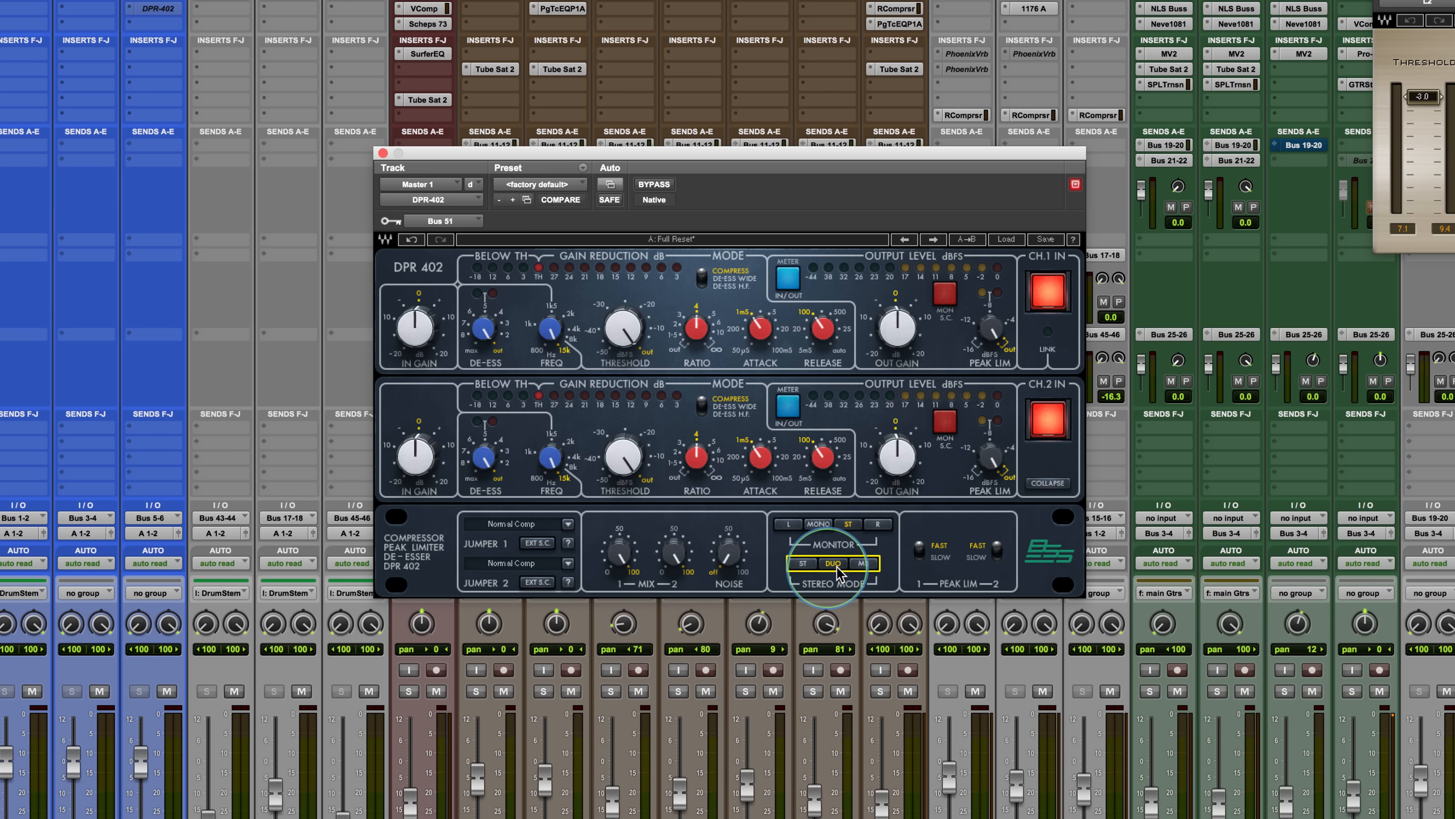
pyautogui.click(865, 565)
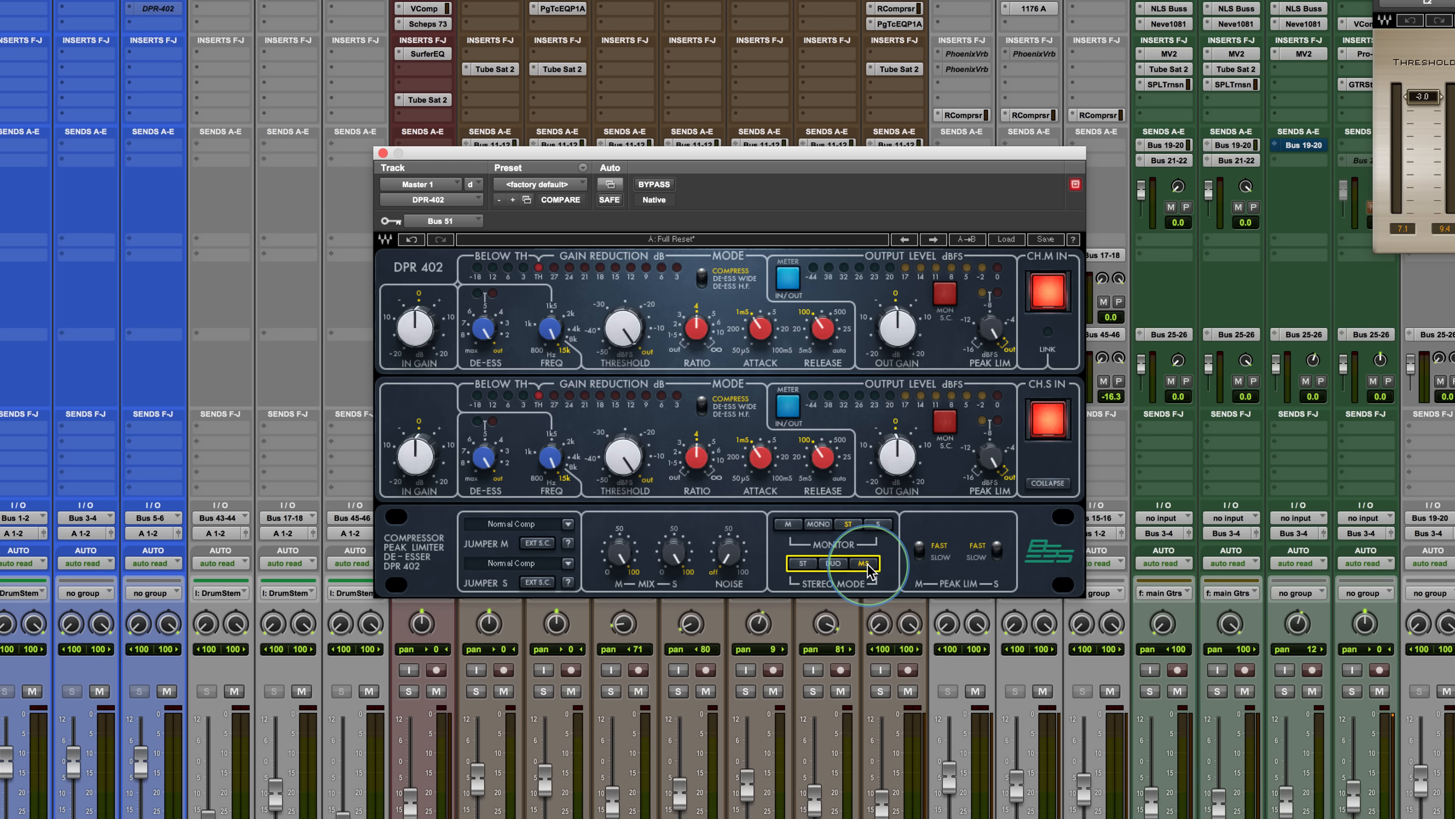
pyautogui.click(801, 564)
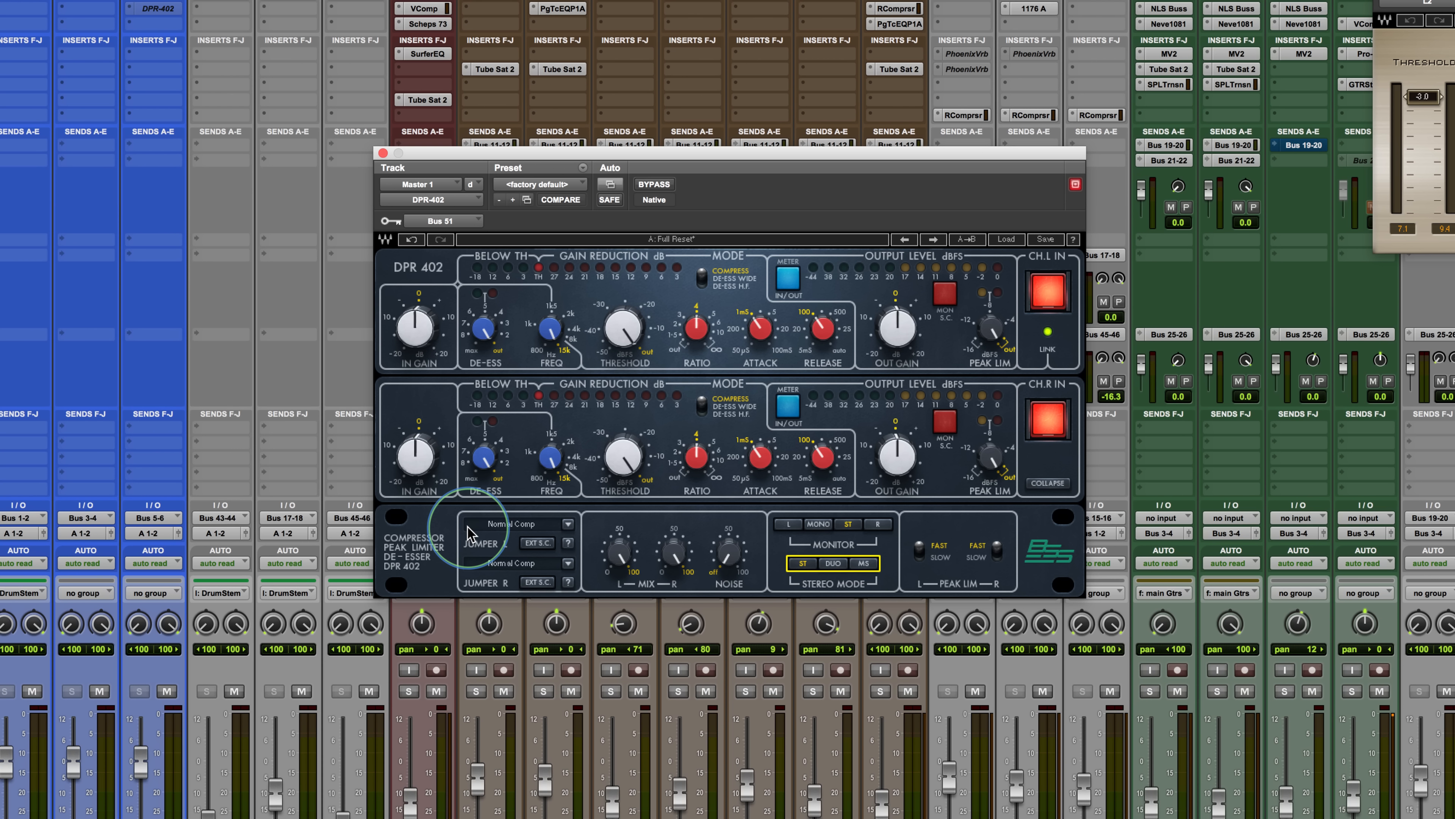
# Set the left jumper mode to HF Re-Emph Comp and show its help description
pyautogui.click(568, 524)
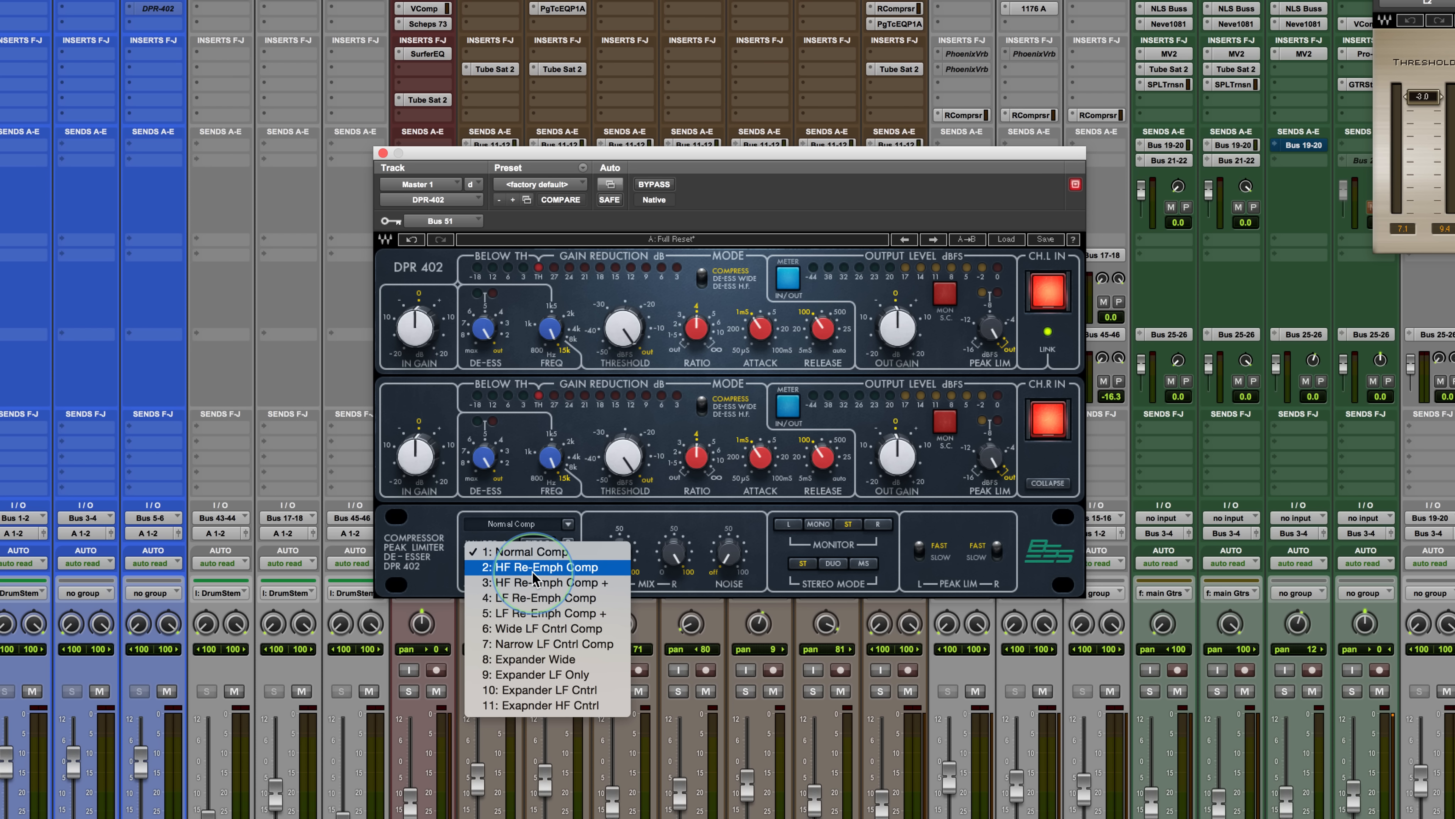
pyautogui.click(518, 552)
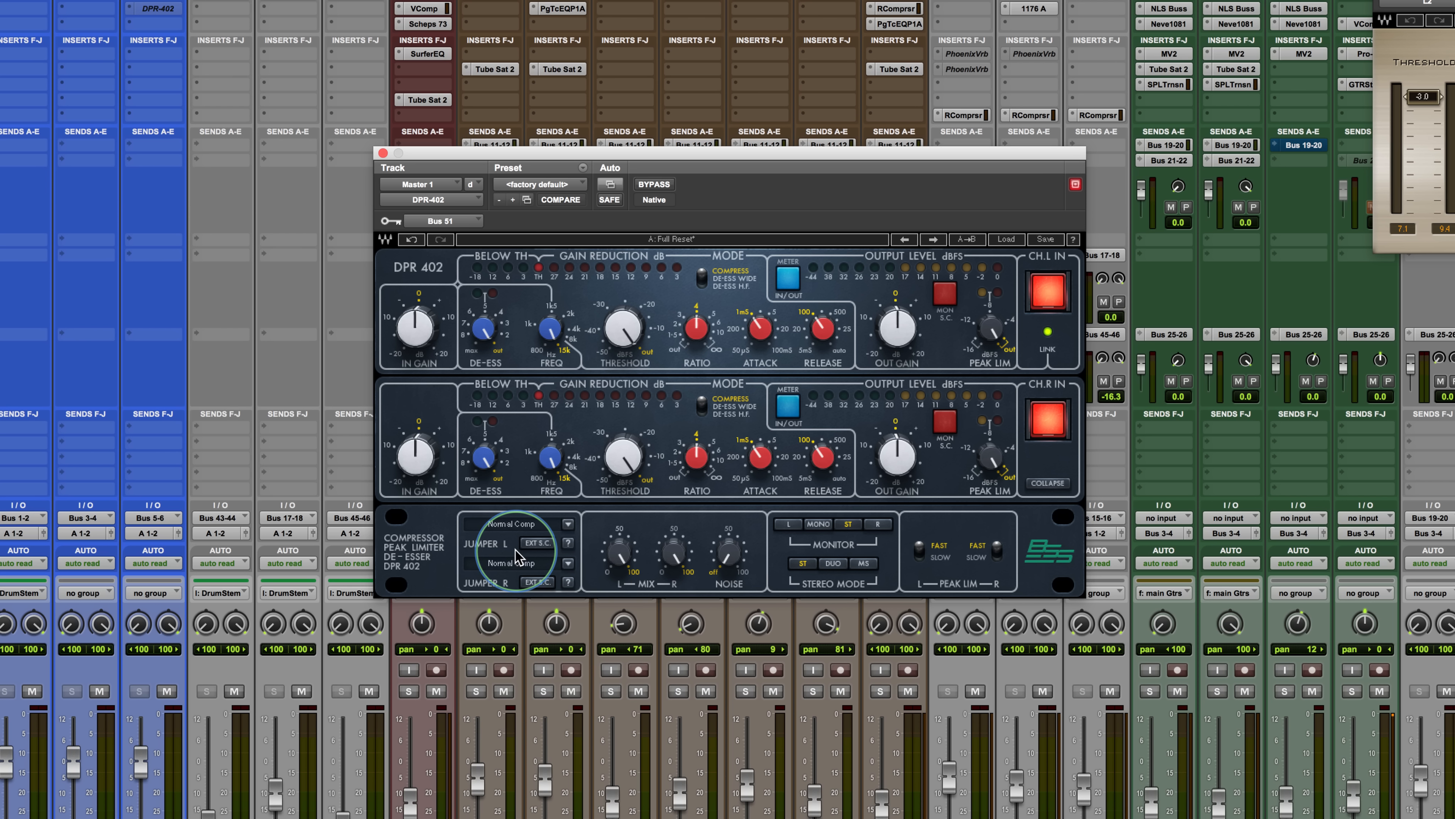
pyautogui.click(524, 523)
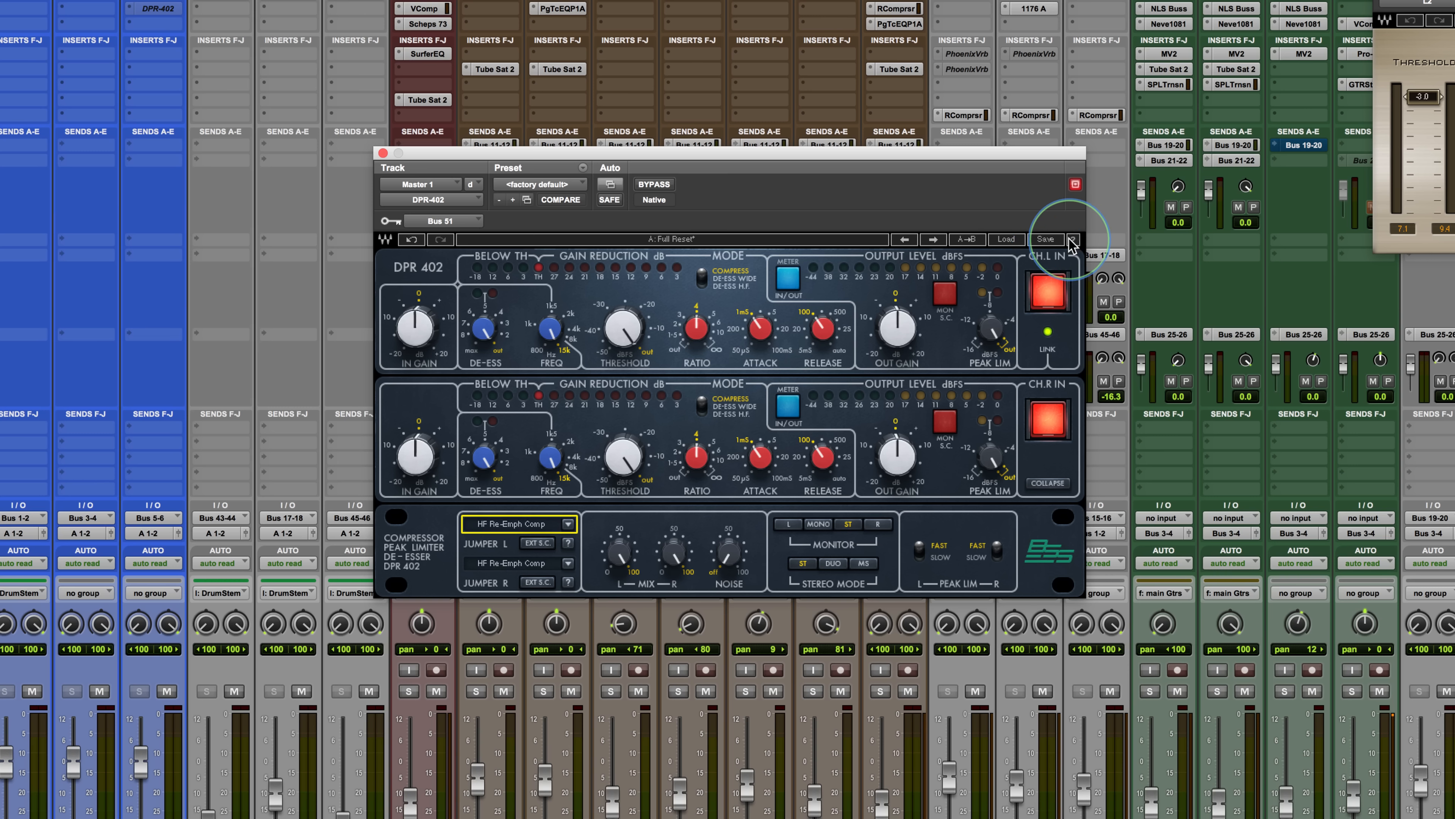
pyautogui.click(569, 548)
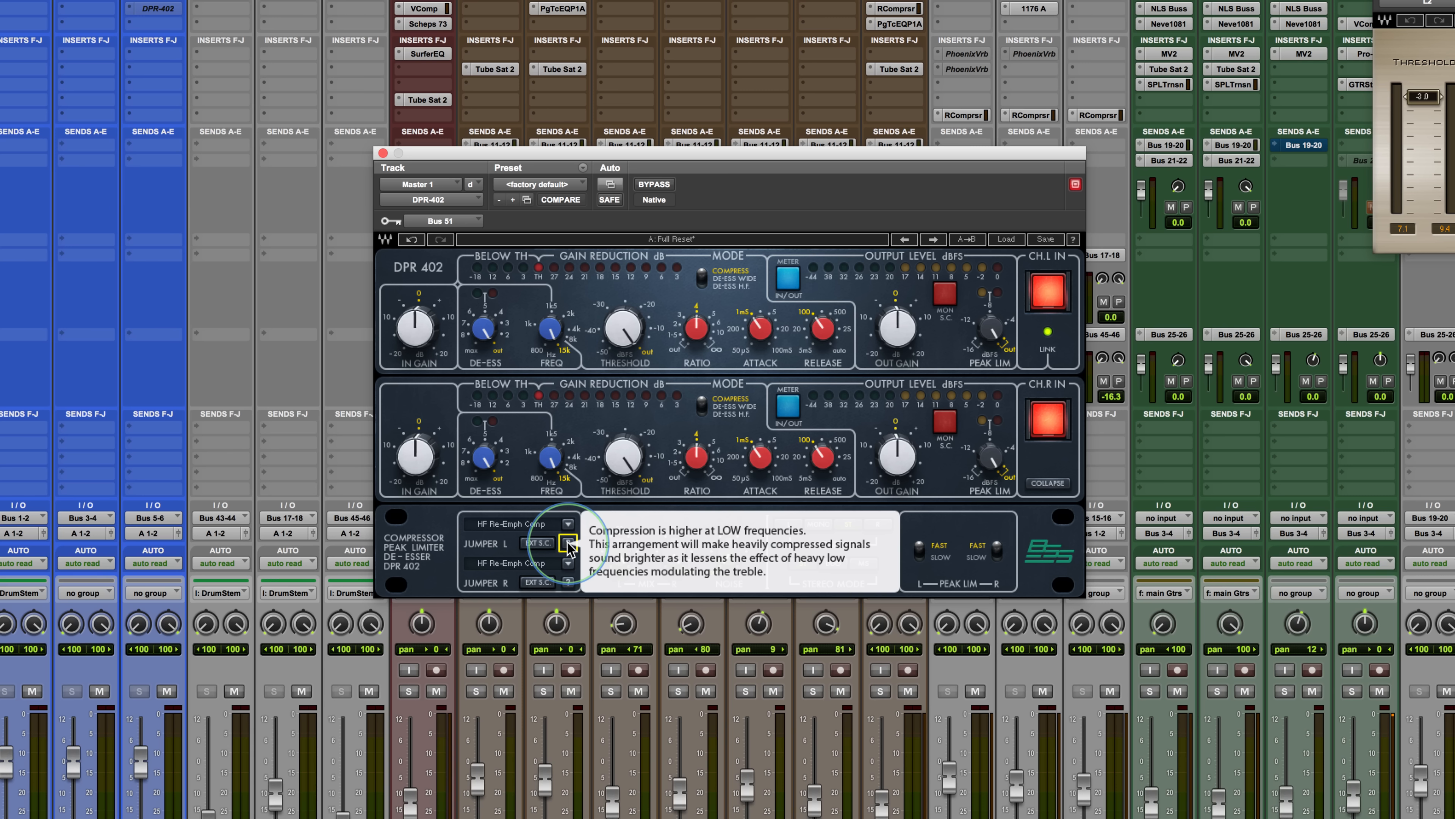
# Cycle the jumper mode from HF Re-Emph Comp + through the LF modes up to Expander Wide
pyautogui.click(504, 524)
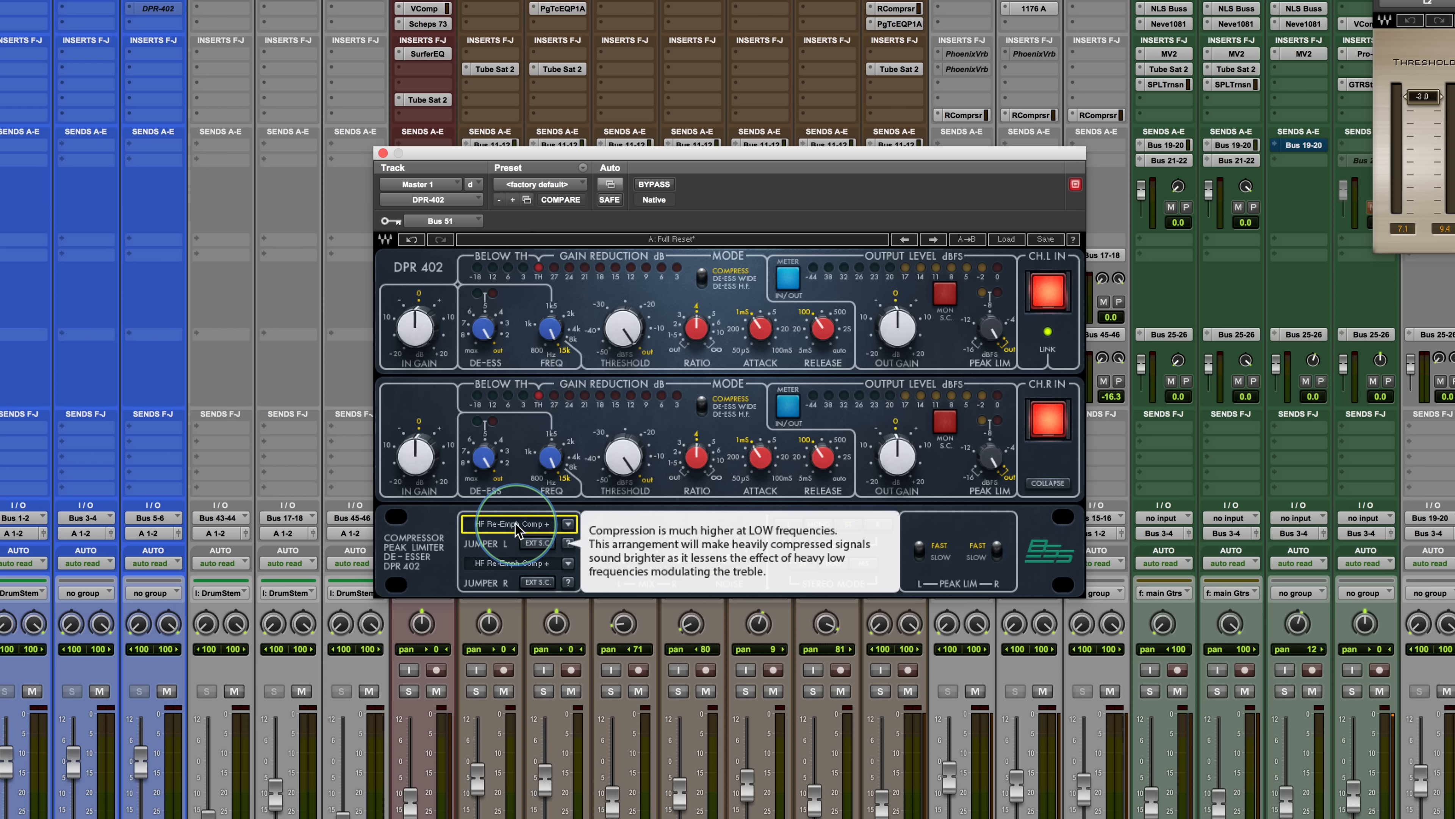
pyautogui.click(514, 527)
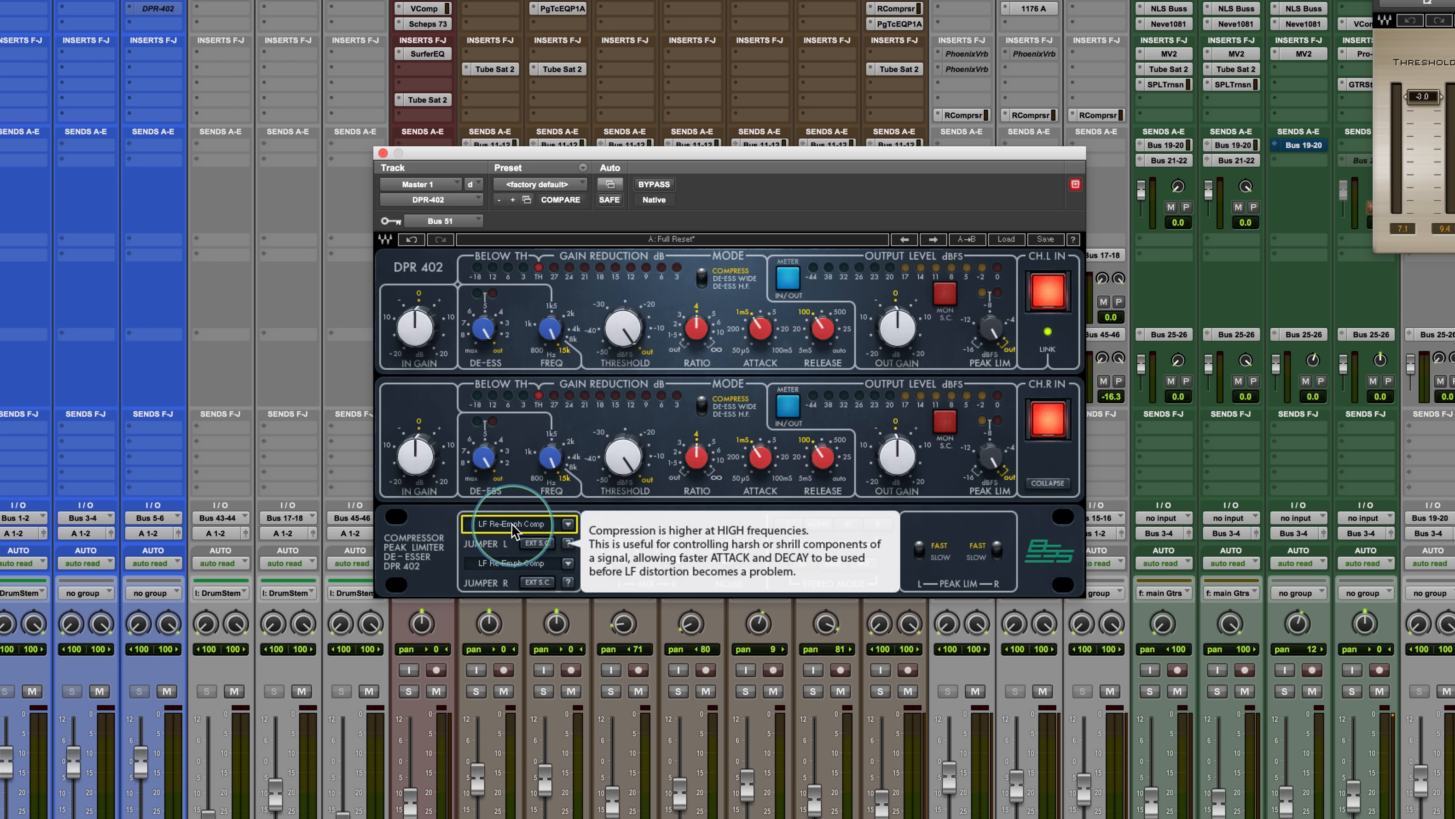
pyautogui.click(514, 527)
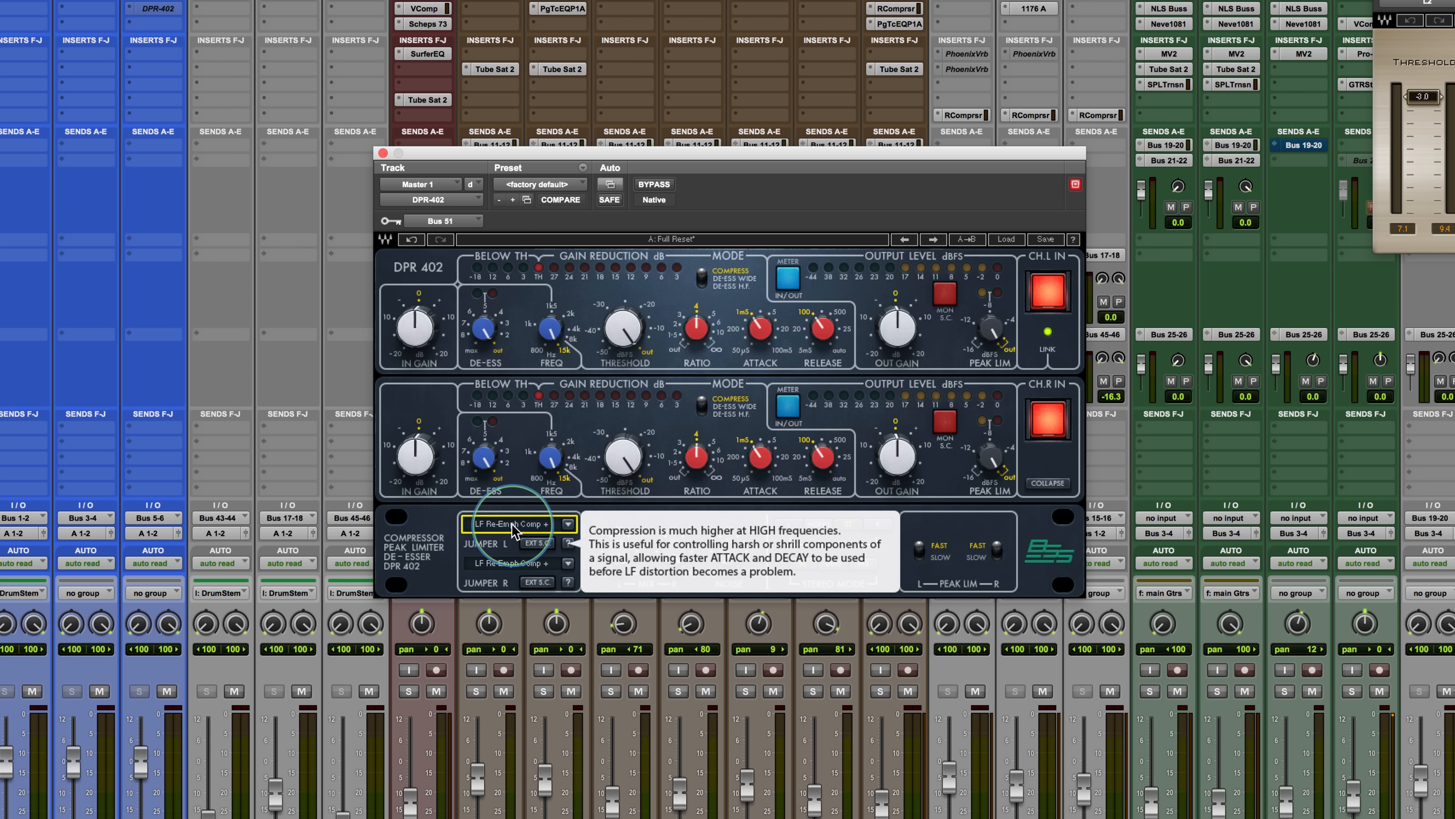
pyautogui.click(514, 526)
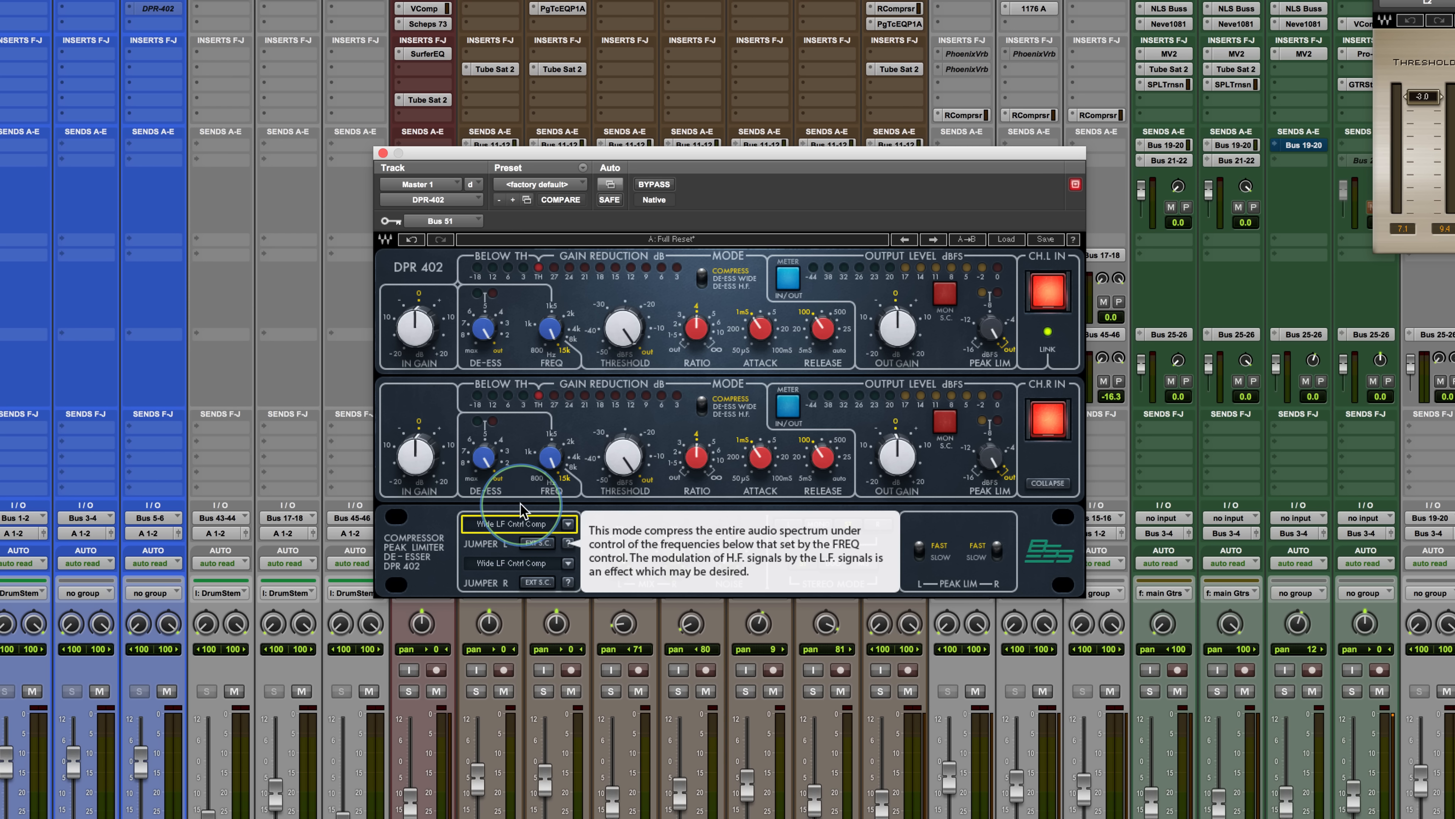
pyautogui.click(531, 525)
pyautogui.click(534, 526)
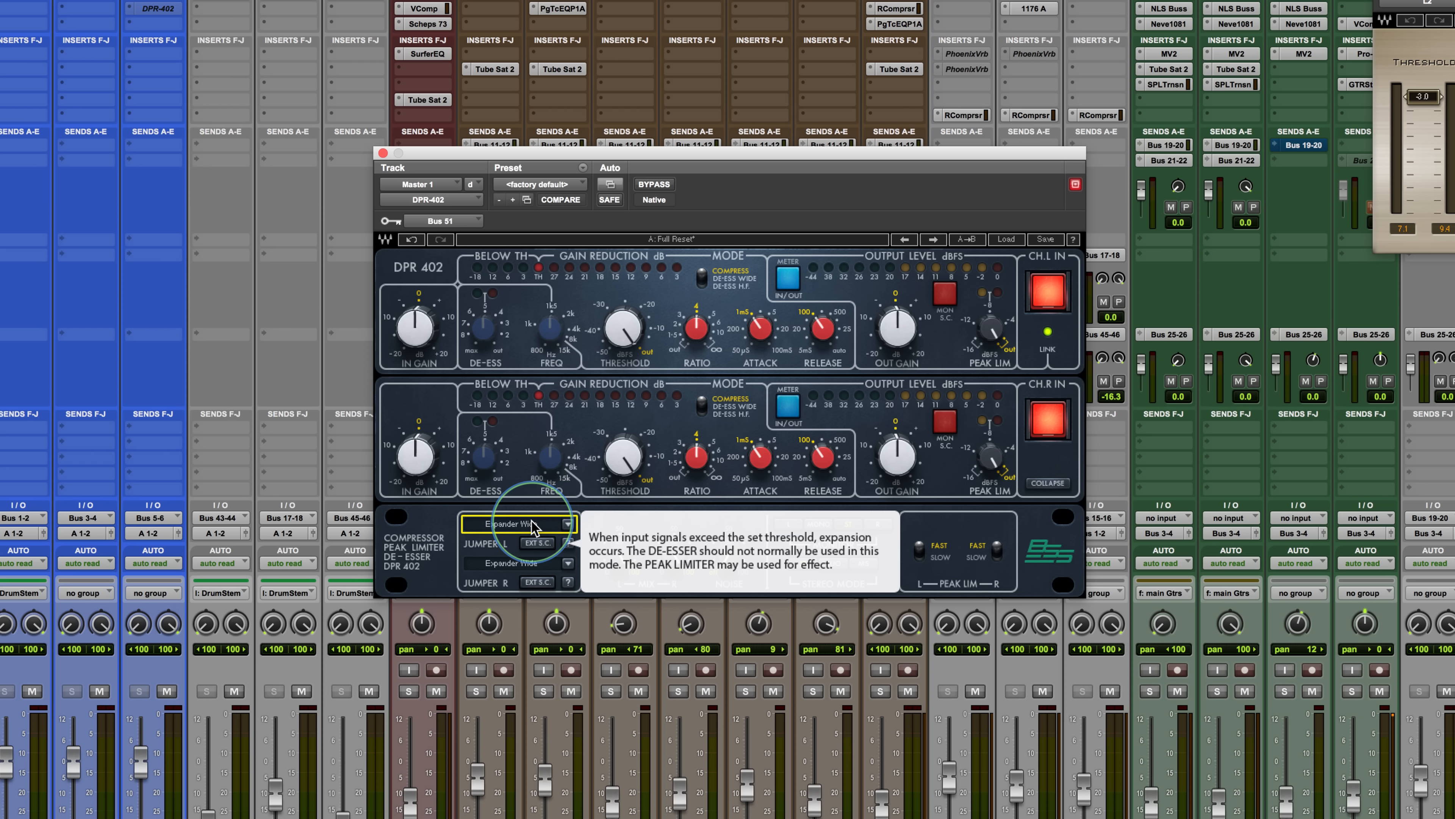
# Return the jumper mode to Normal Comp and hide the help description
pyautogui.click(554, 524)
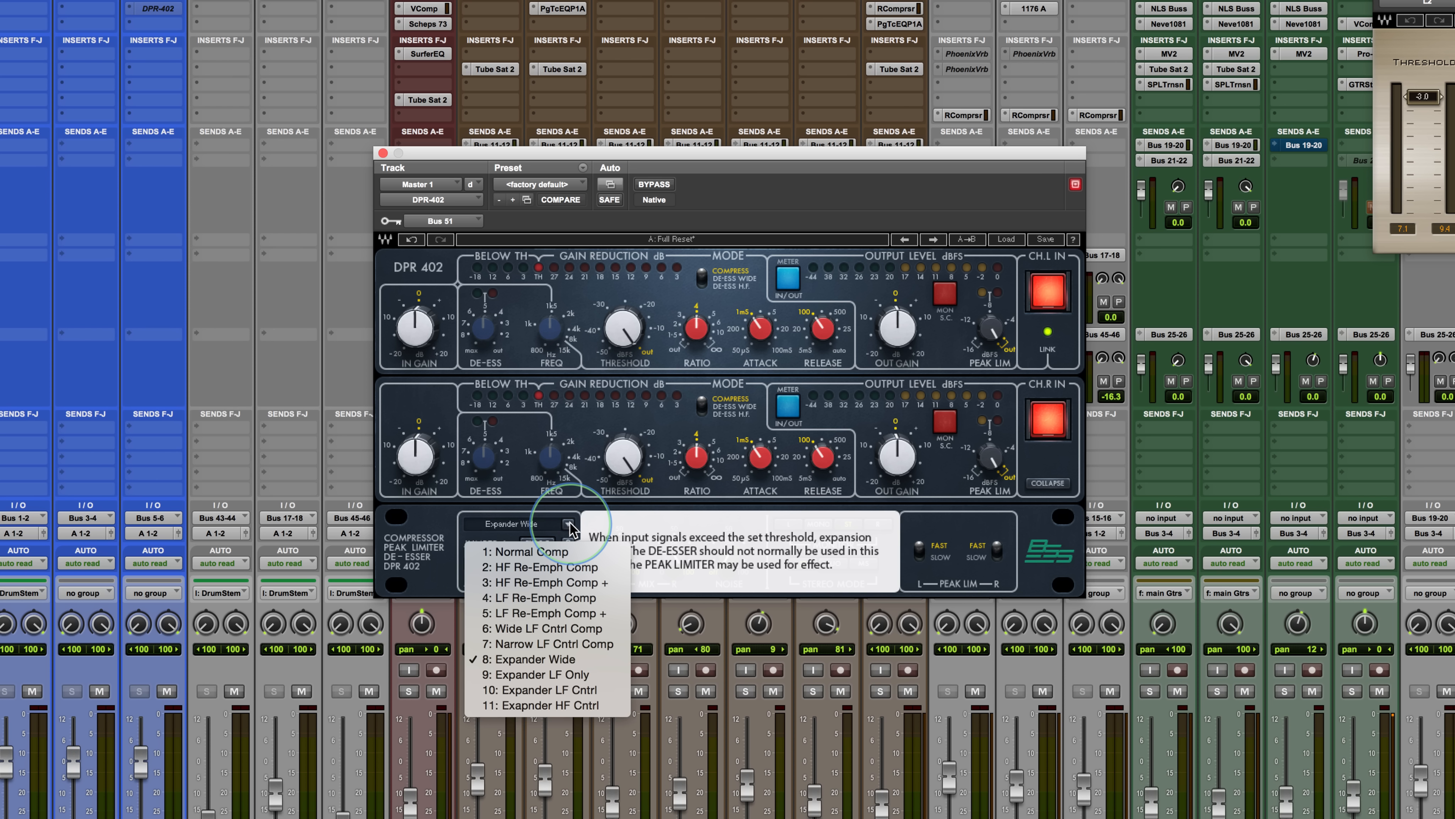
pyautogui.click(555, 551)
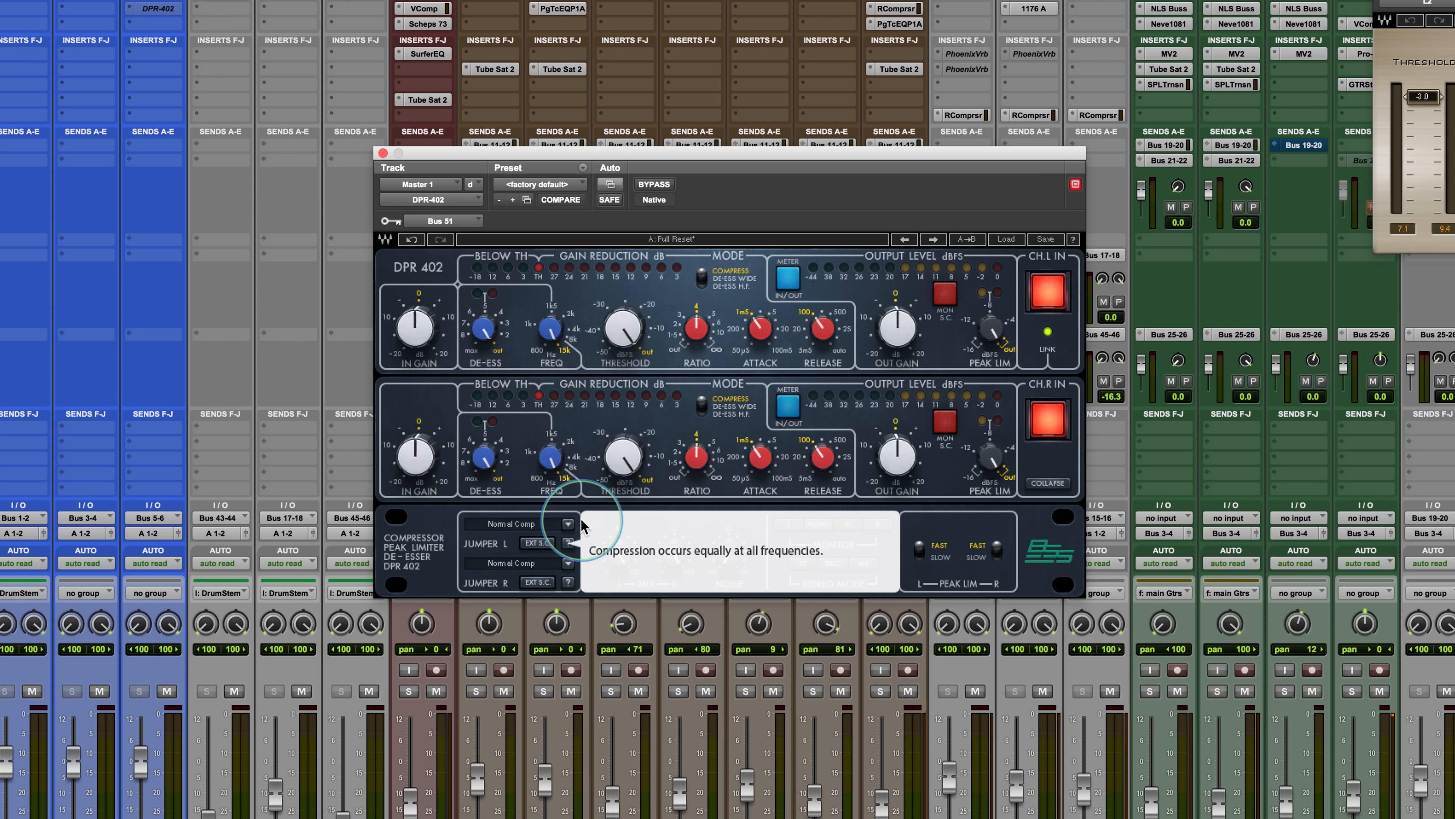
pyautogui.click(567, 543)
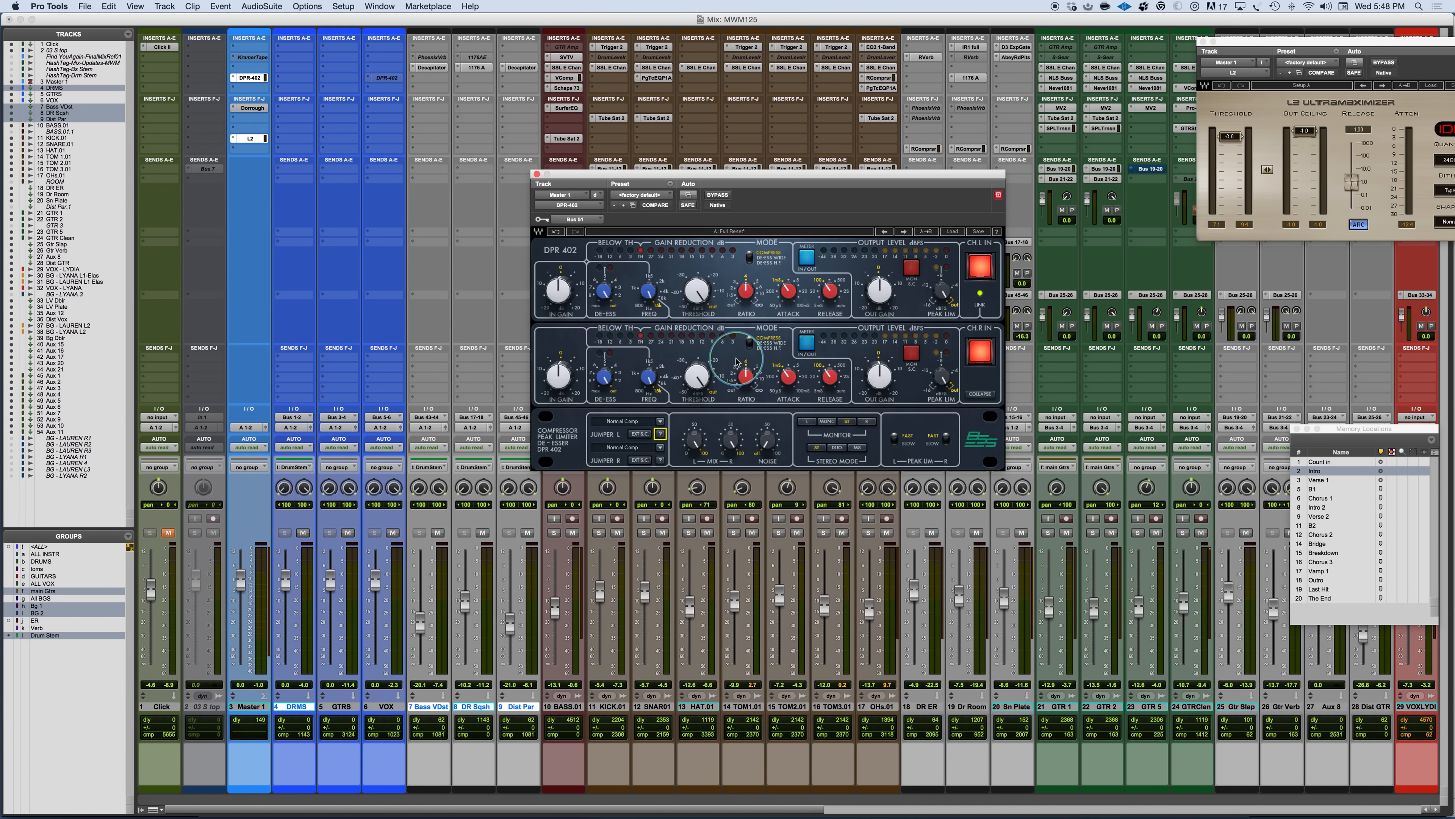
# Mute the GTRS and VOX tracks and move the DPR-402 insert from Master 1 to the DRMS track
pyautogui.moveTo(802, 173); pyautogui.dragTo(745, 226)
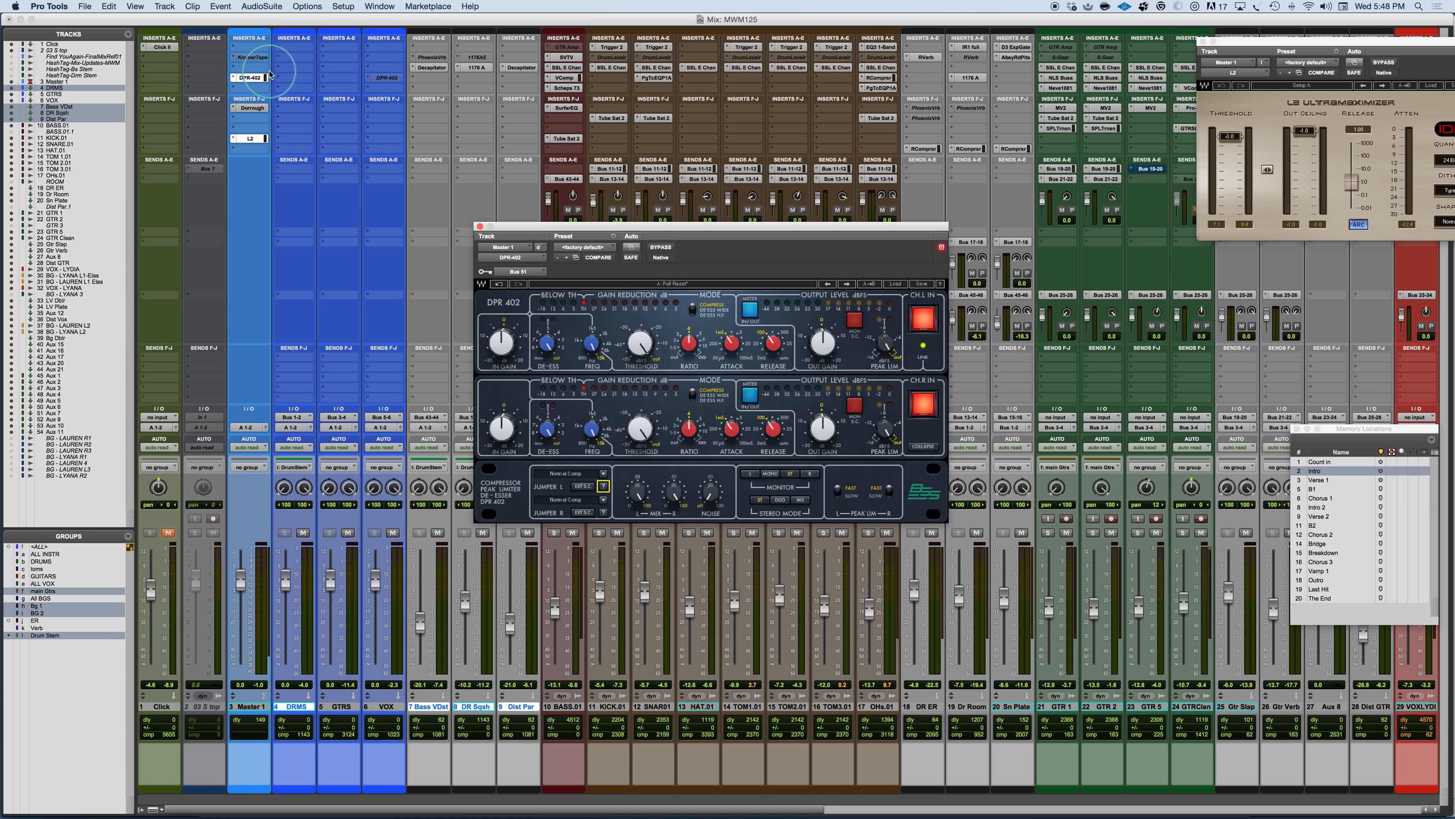
pyautogui.click(350, 534)
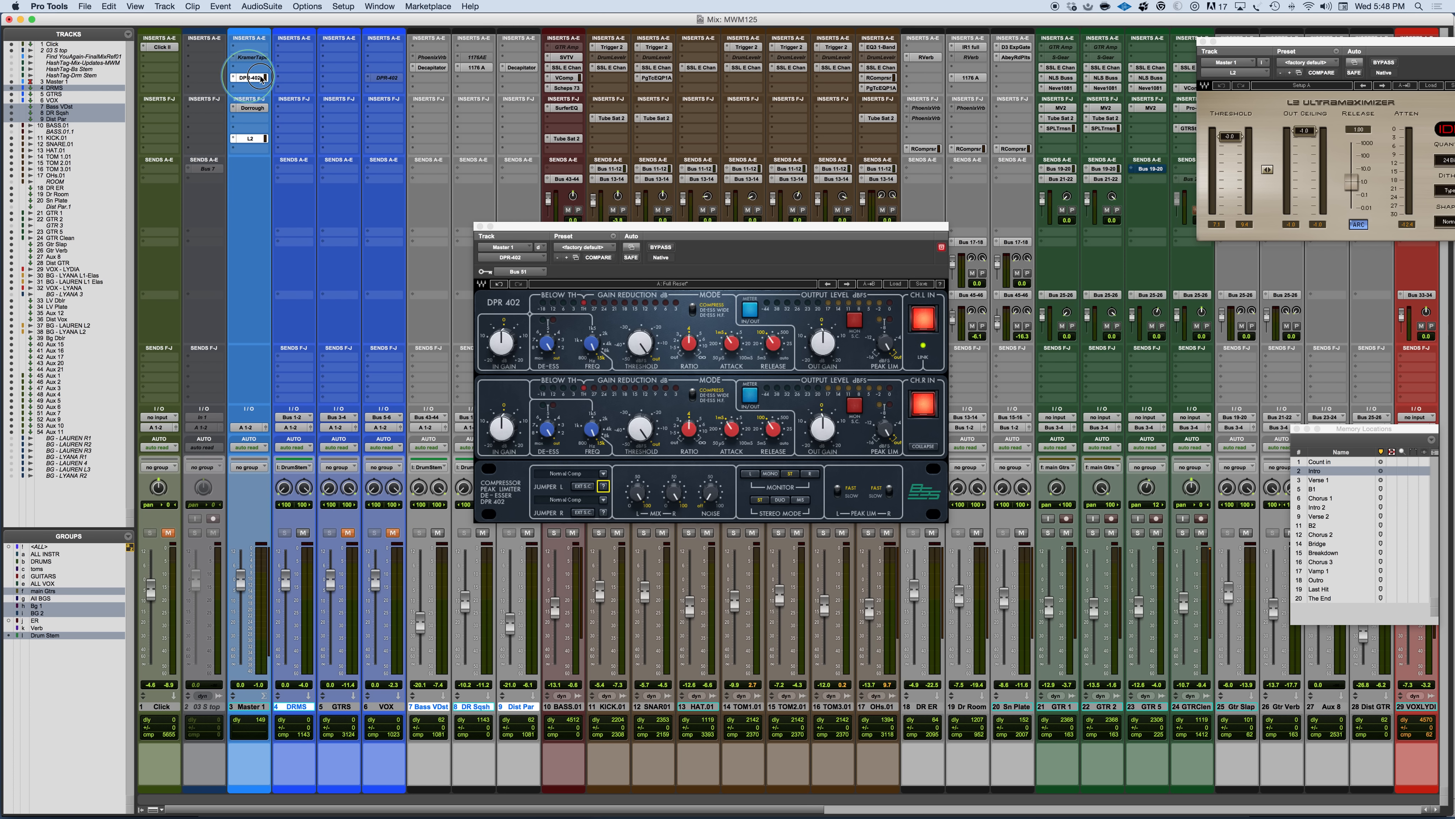
pyautogui.moveTo(294, 81); pyautogui.dragTo(294, 81)
pyautogui.click(751, 224)
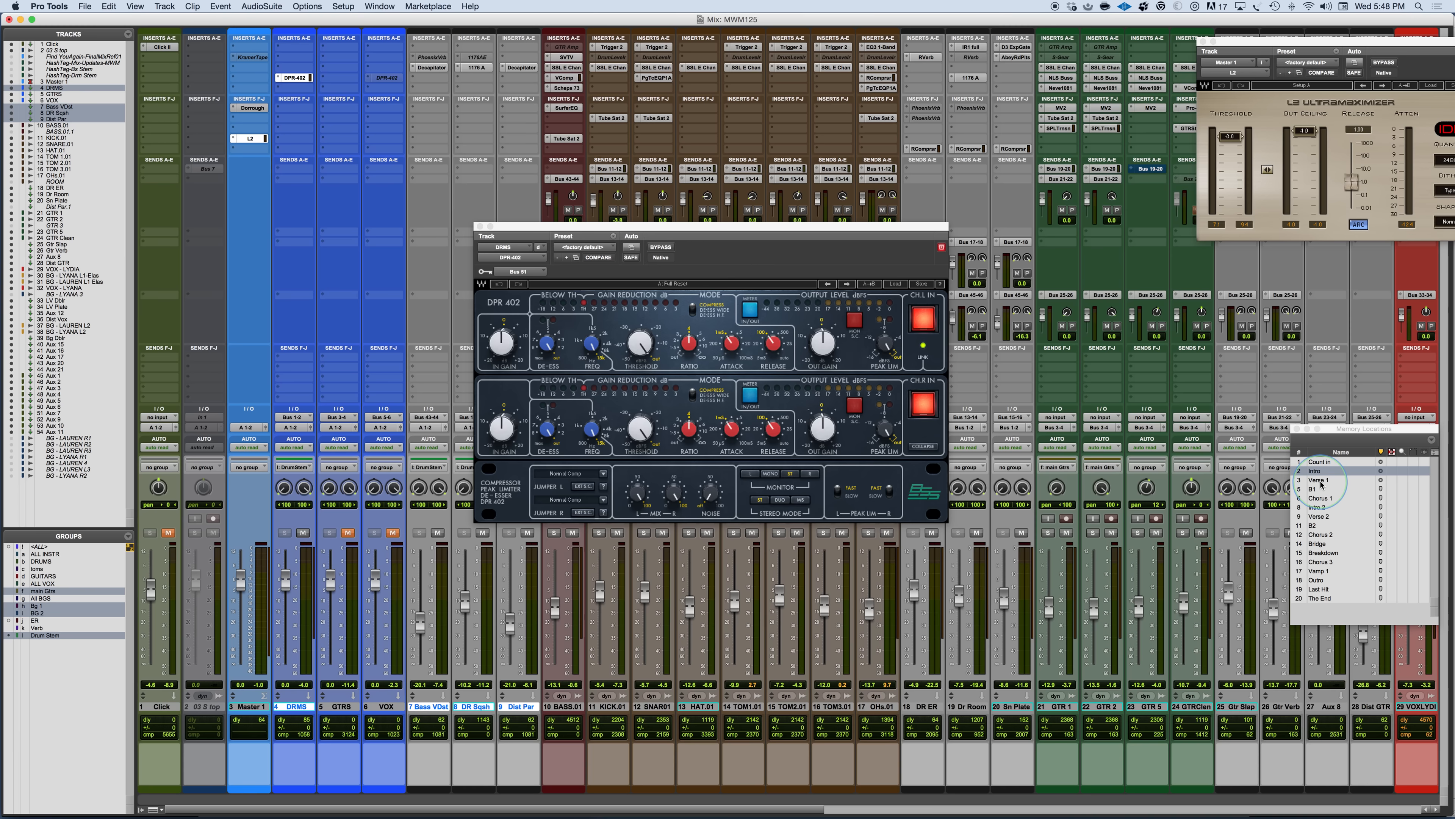
# Play the session and set the drum compressor to a 4:1 ratio, 20 ms attack and about 20 ms release
pyautogui.press('space')
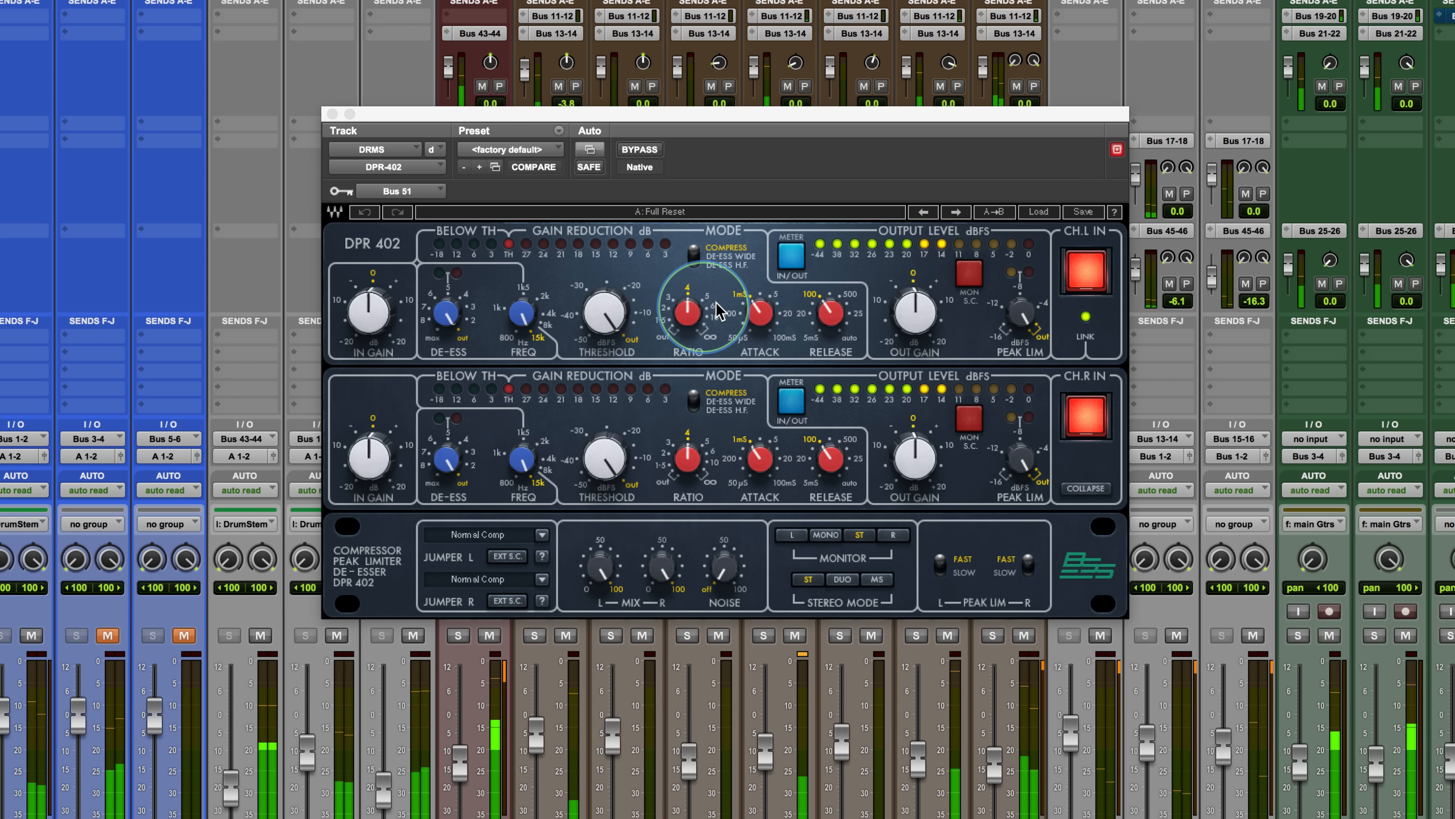
pyautogui.moveTo(682, 308)
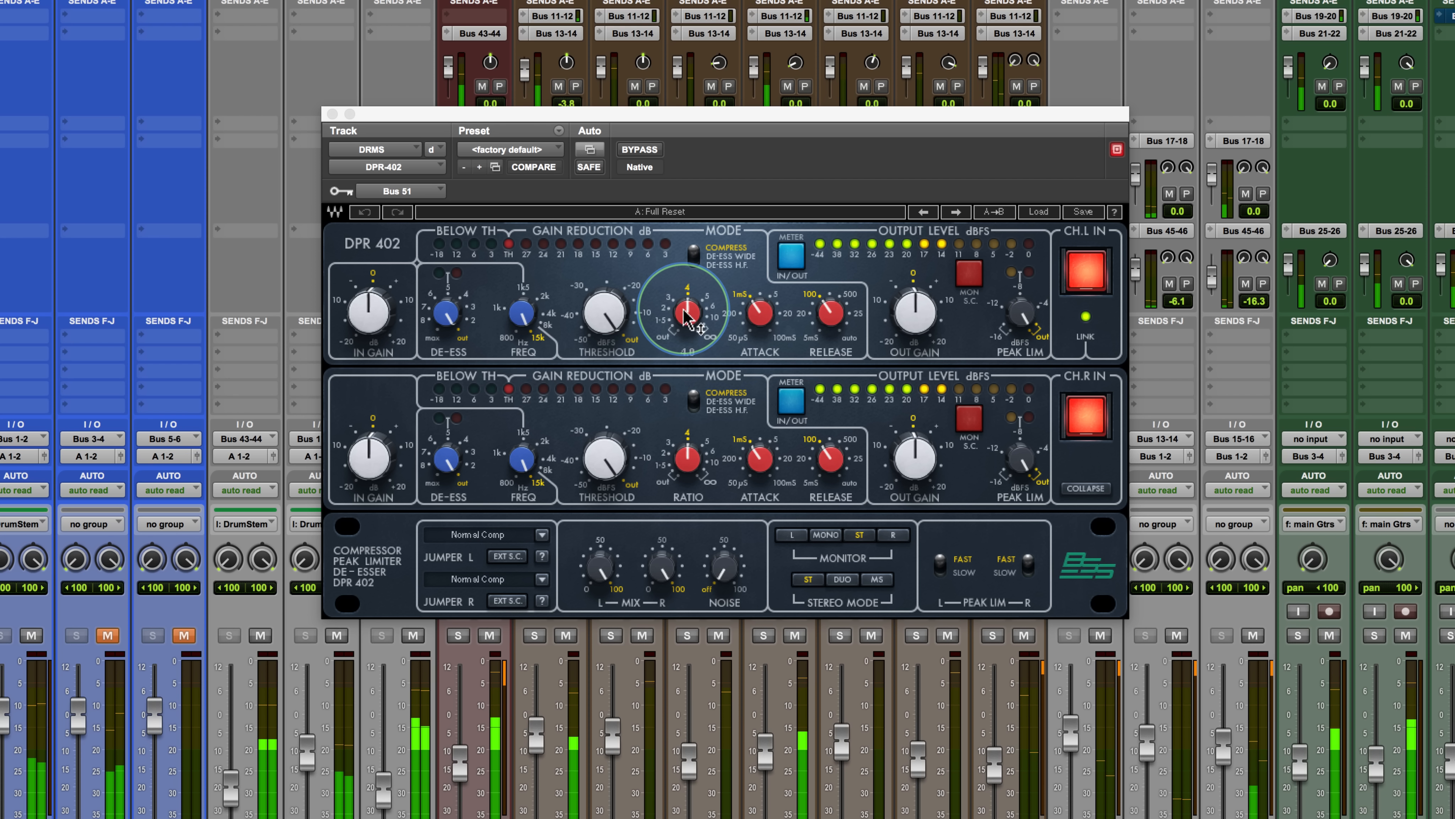
pyautogui.moveTo(684, 314); pyautogui.dragTo(686, 289)
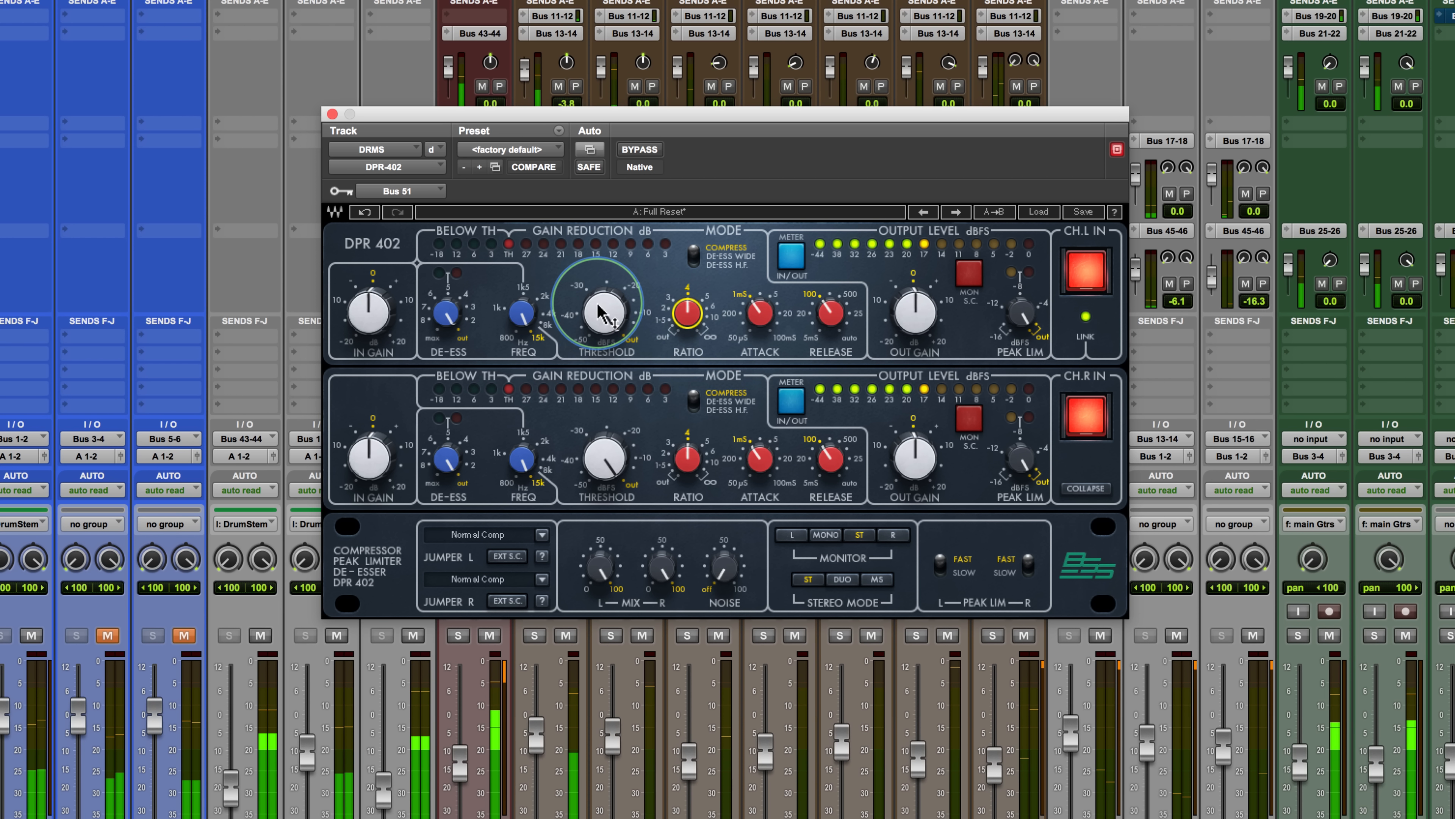
pyautogui.moveTo(774, 335); pyautogui.dragTo(751, 198)
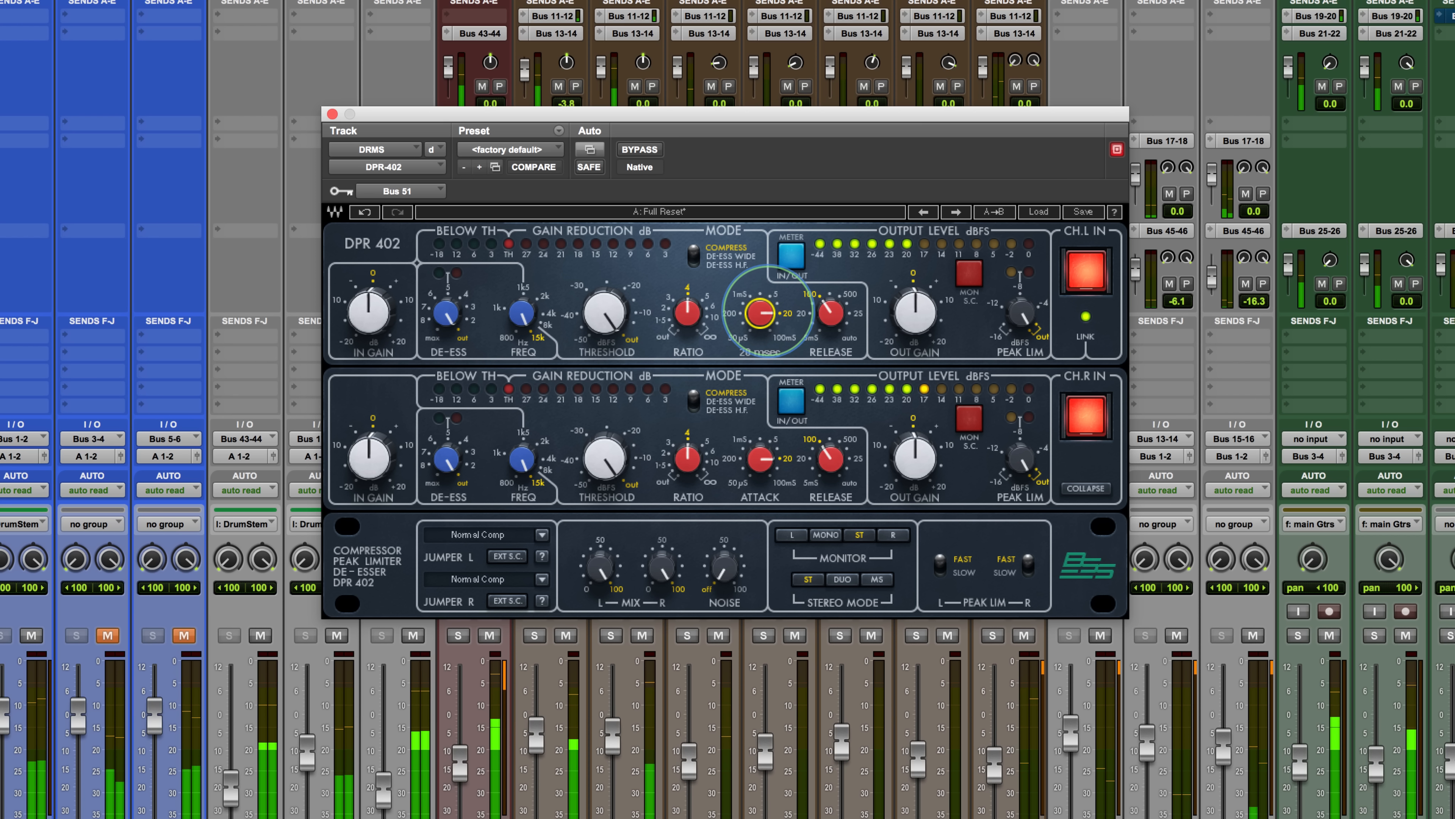
pyautogui.moveTo(813, 298); pyautogui.dragTo(822, 347)
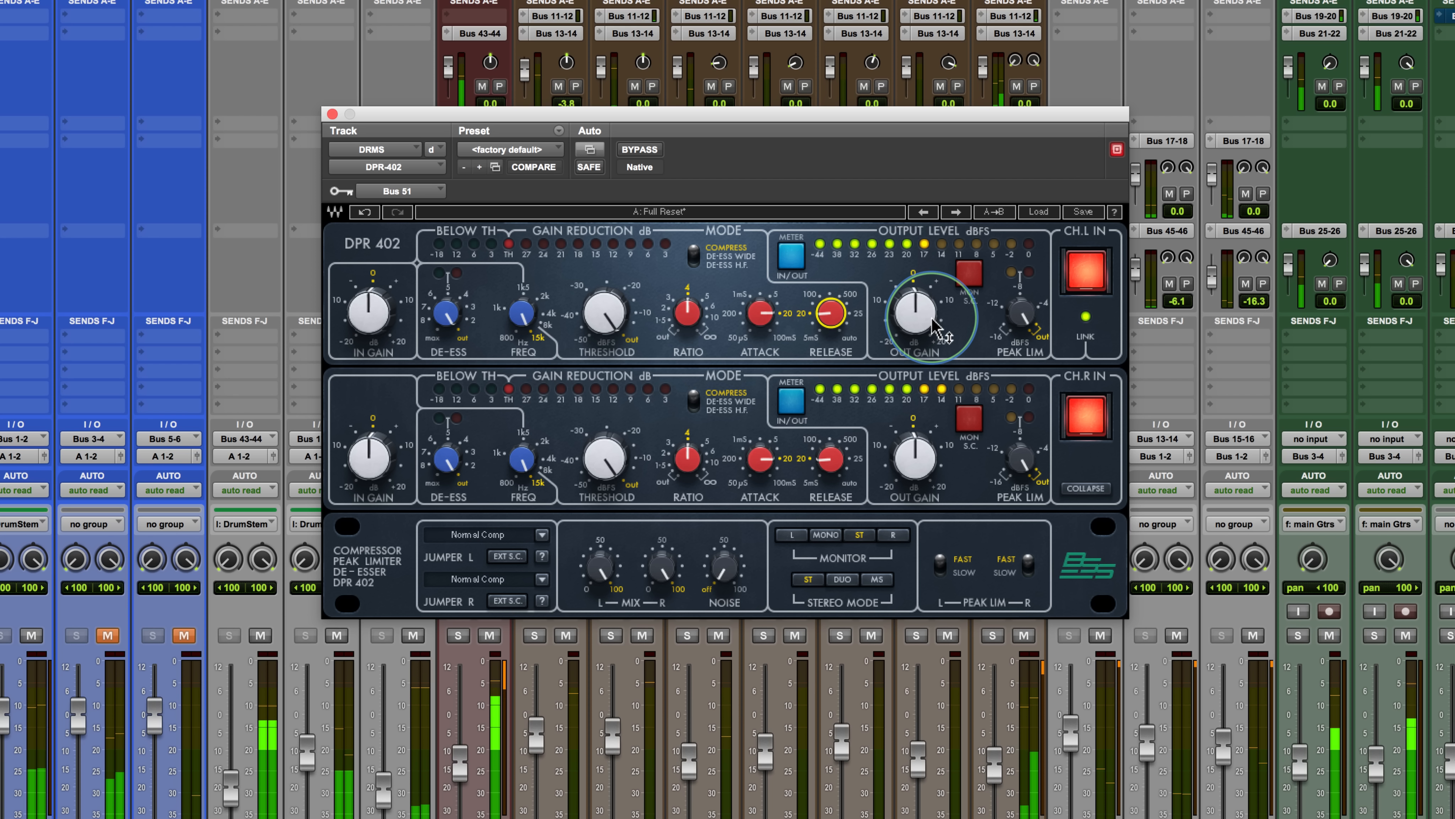
# Lower the drum compressor's threshold slightly past -22 dBFS for about 3 dB of gain reduction
pyautogui.moveTo(598, 317); pyautogui.dragTo(597, 383)
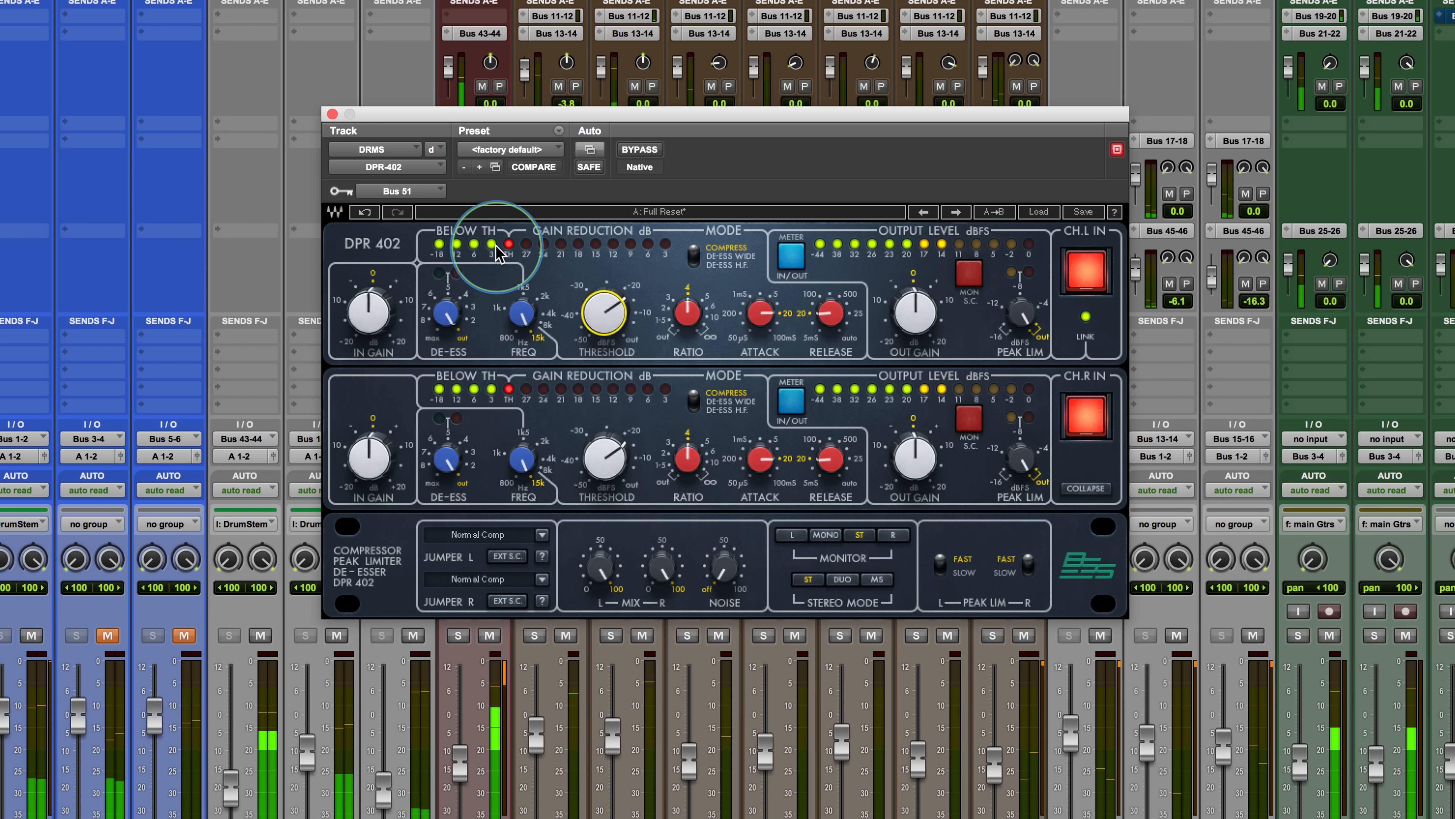
pyautogui.moveTo(599, 313); pyautogui.dragTo(588, 365)
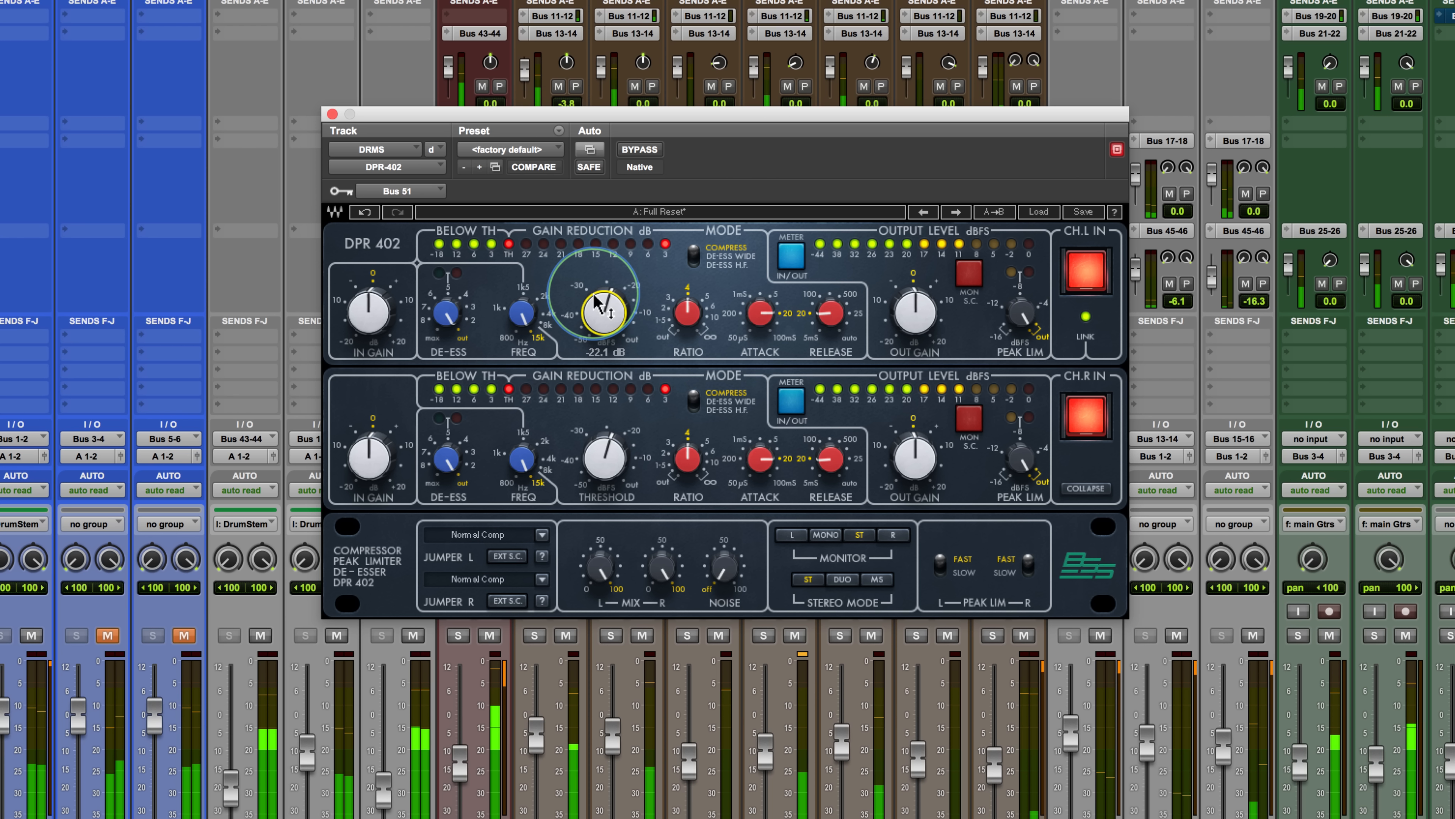
pyautogui.moveTo(630, 298); pyautogui.dragTo(587, 339)
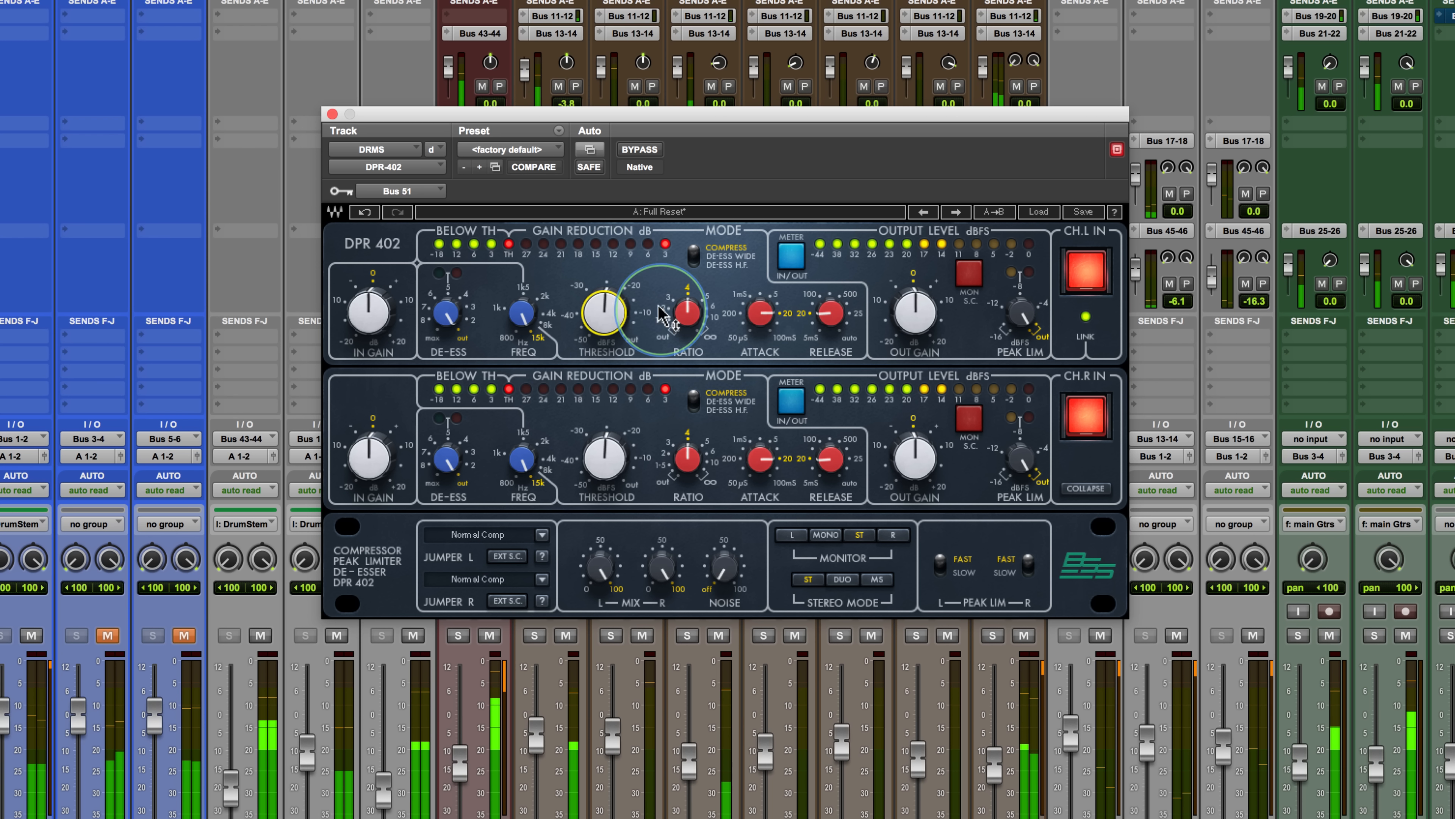
# Set the drum compressor's output gain to 2.7 dB and compare the processed drums against bypass
pyautogui.moveTo(600, 313); pyautogui.dragTo(590, 307)
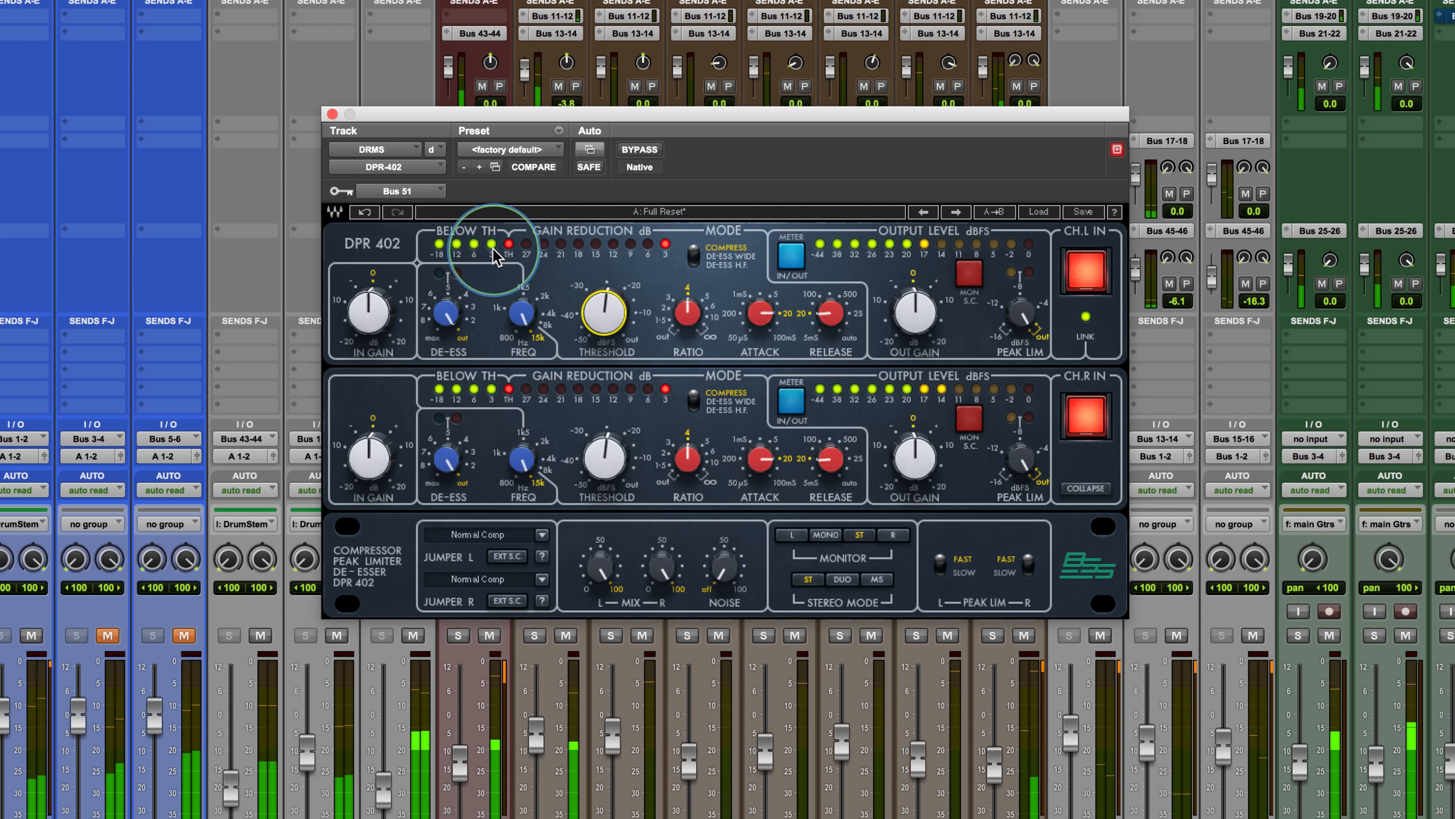
pyautogui.moveTo(915, 313)
pyautogui.mouseDown()
pyautogui.moveTo(897, 284)
pyautogui.moveTo(906, 321)
pyautogui.mouseUp()
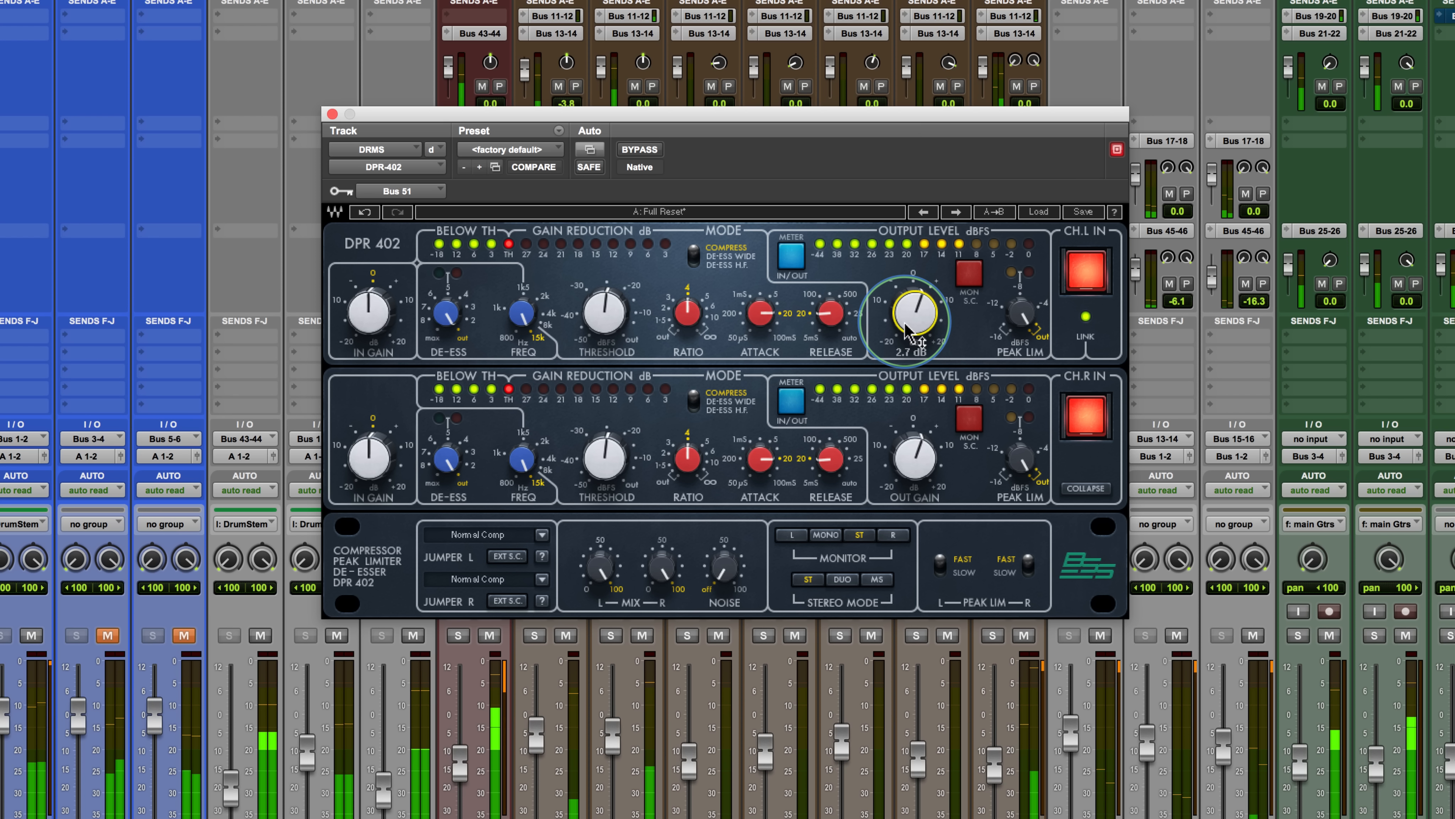
pyautogui.click(643, 152)
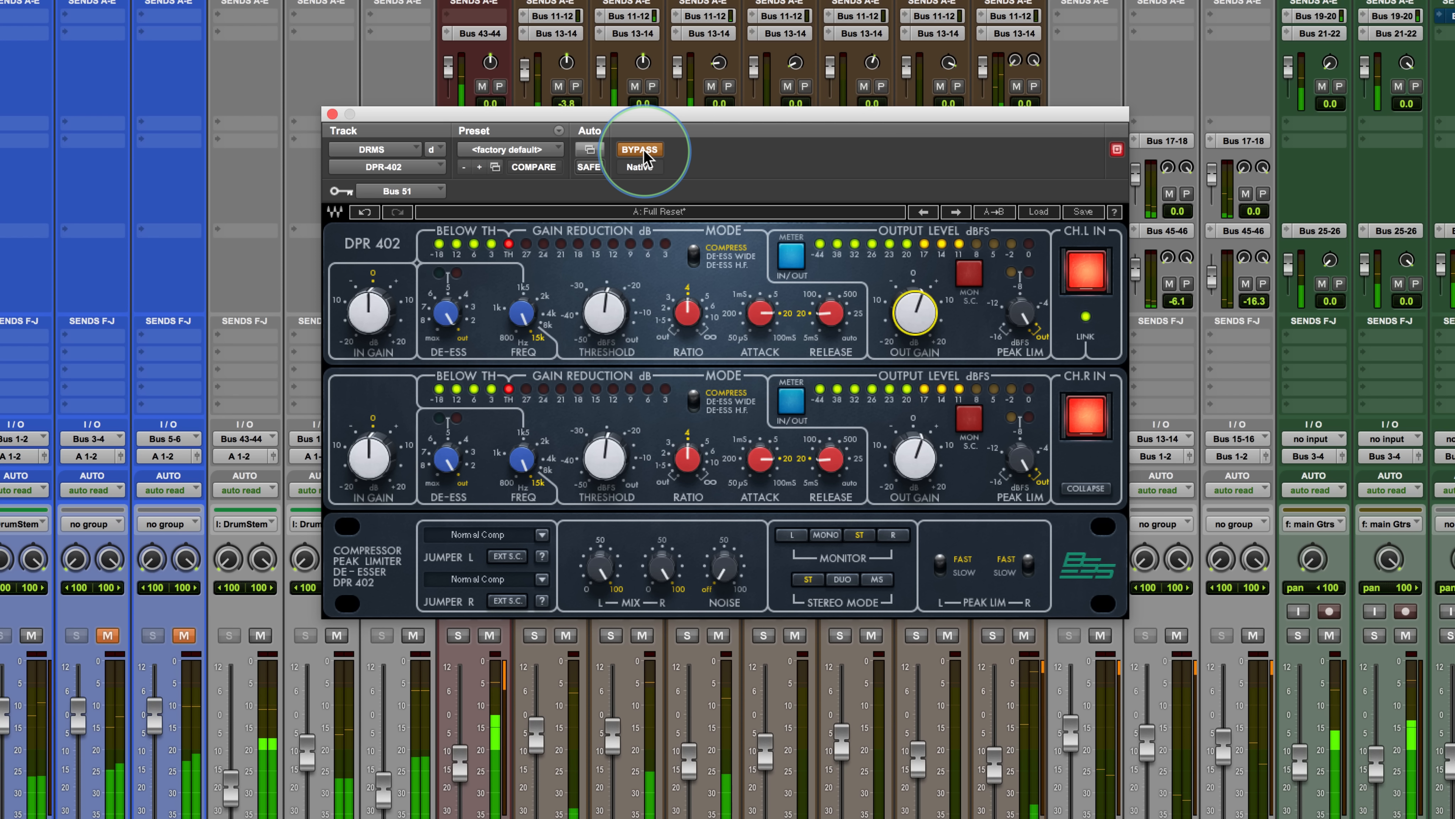
pyautogui.click(643, 152)
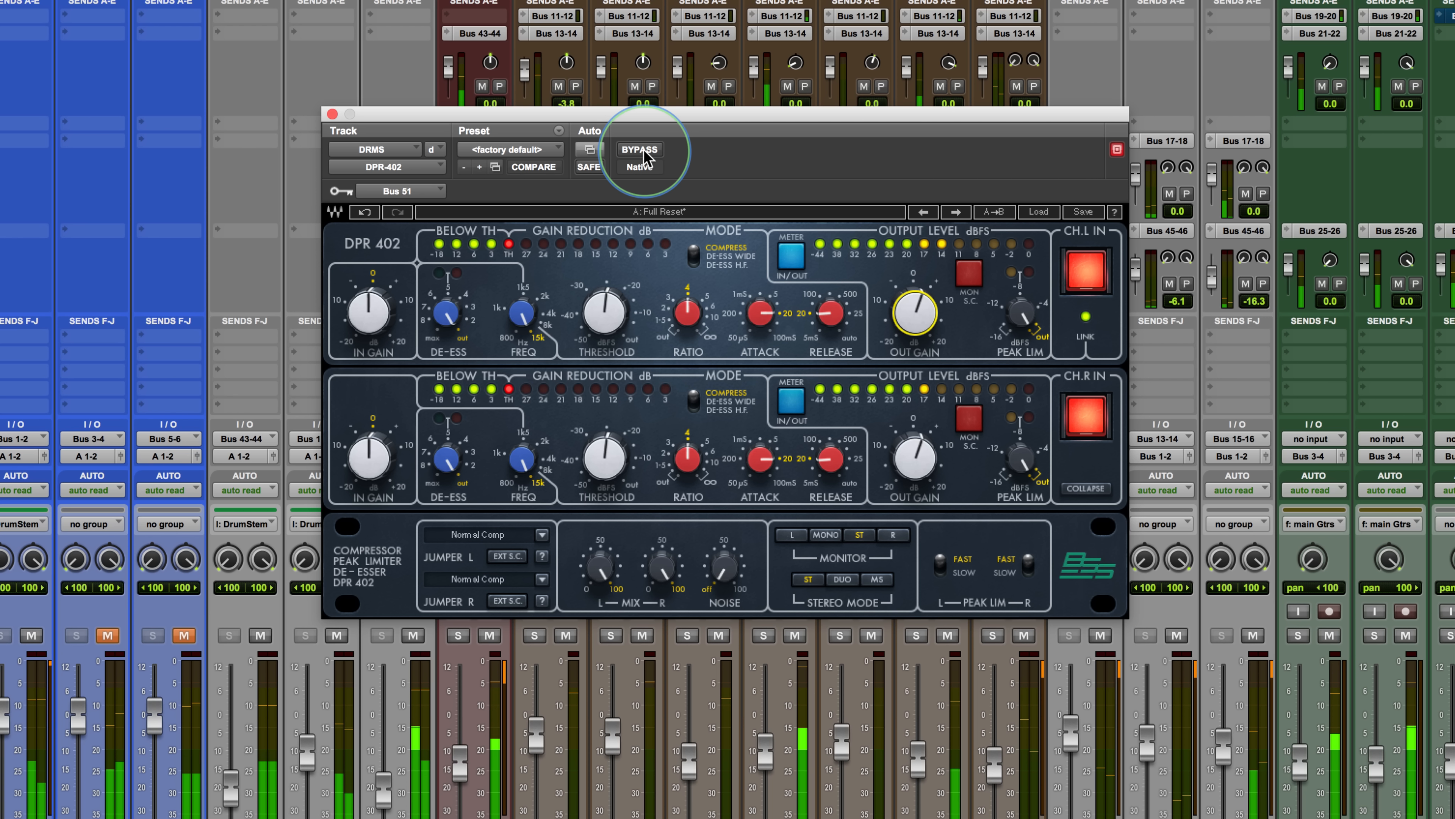
pyautogui.click(642, 151)
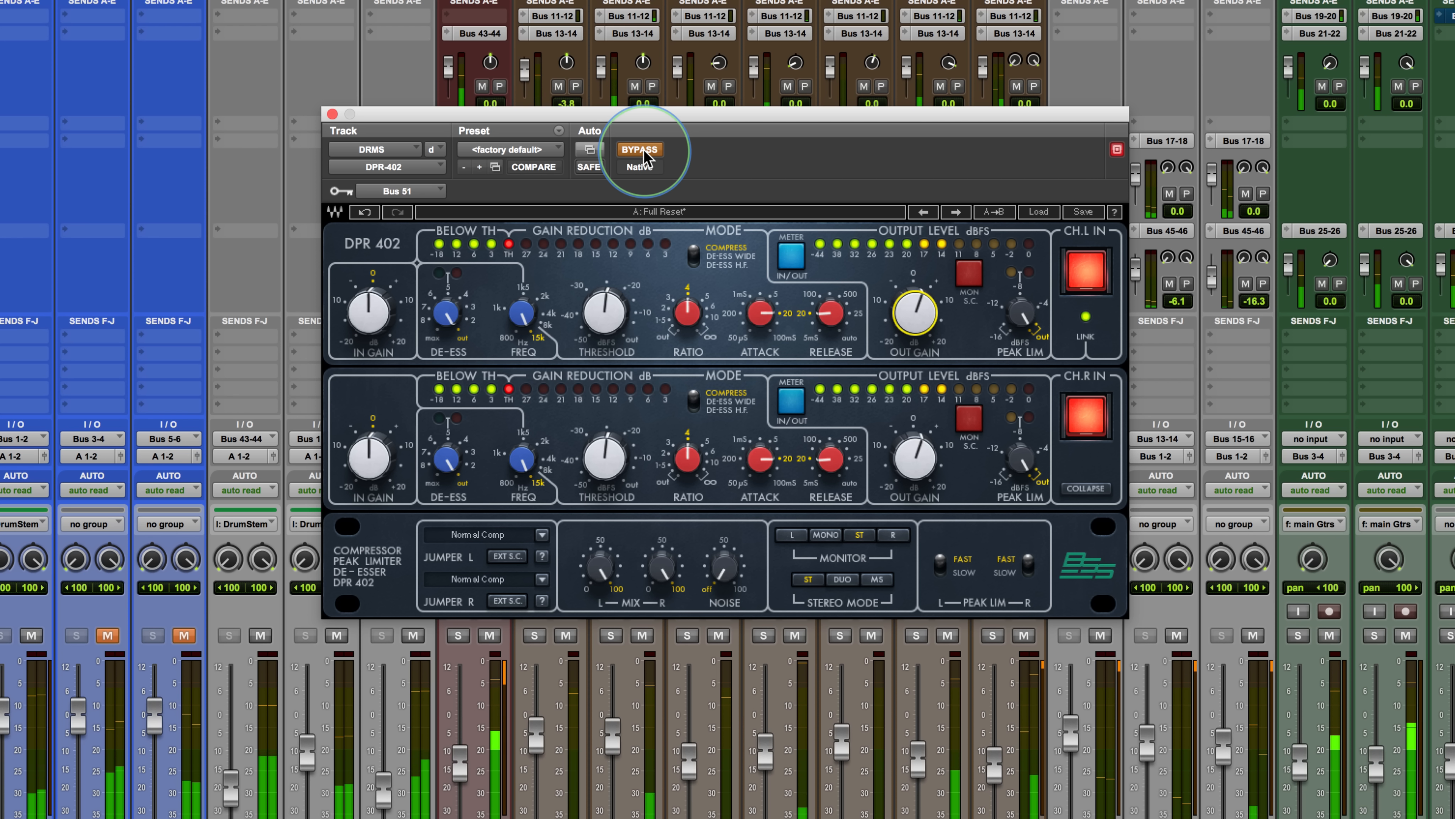
pyautogui.click(643, 149)
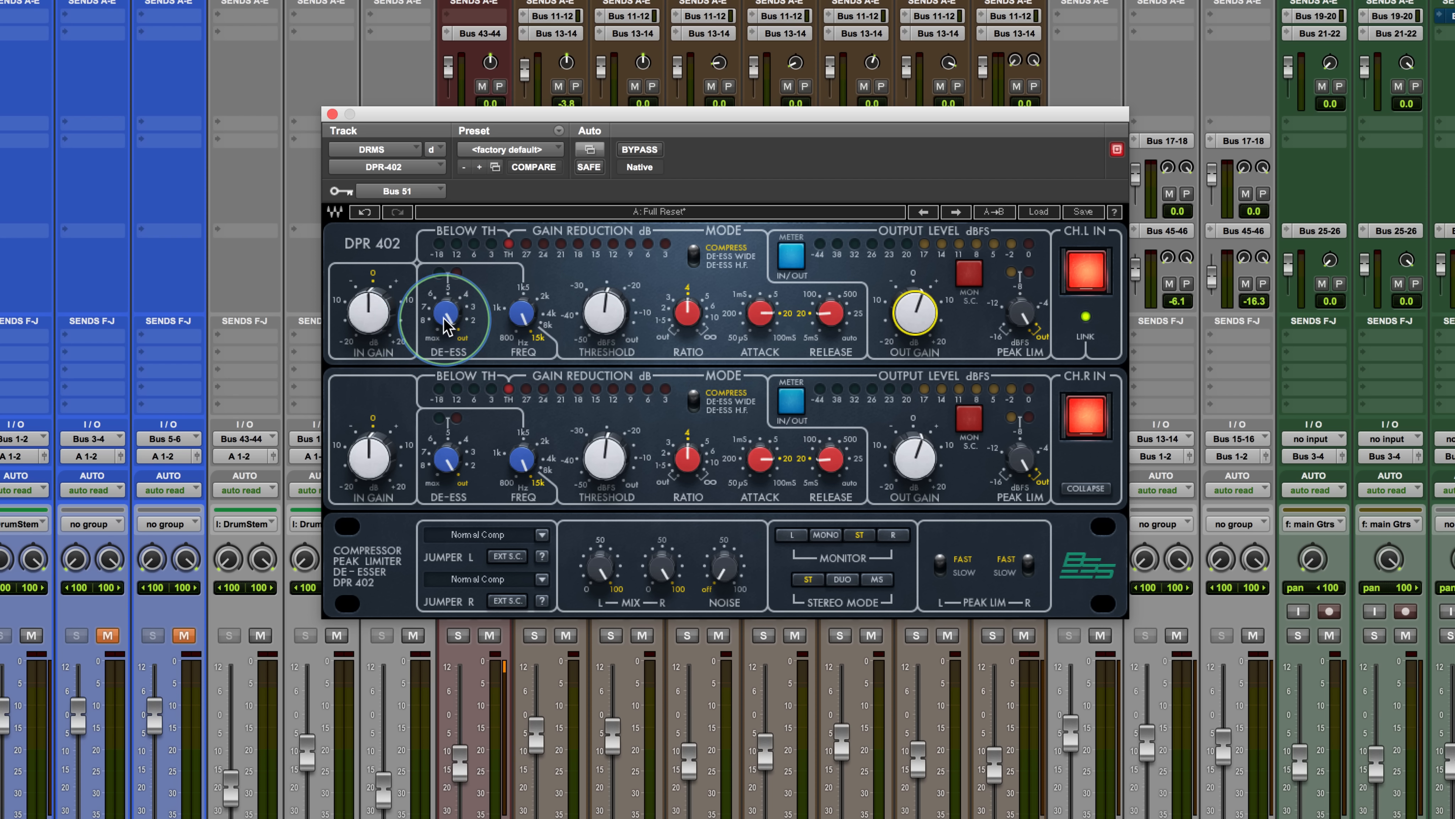
# Try the attack at 100 ms and return it to 20 ms
pyautogui.click(760, 309)
pyautogui.moveTo(755, 305)
pyautogui.mouseDown()
pyautogui.moveTo(764, 241)
pyautogui.moveTo(773, 336)
pyautogui.moveTo(752, 311)
pyautogui.moveTo(752, 325)
pyautogui.mouseUp()
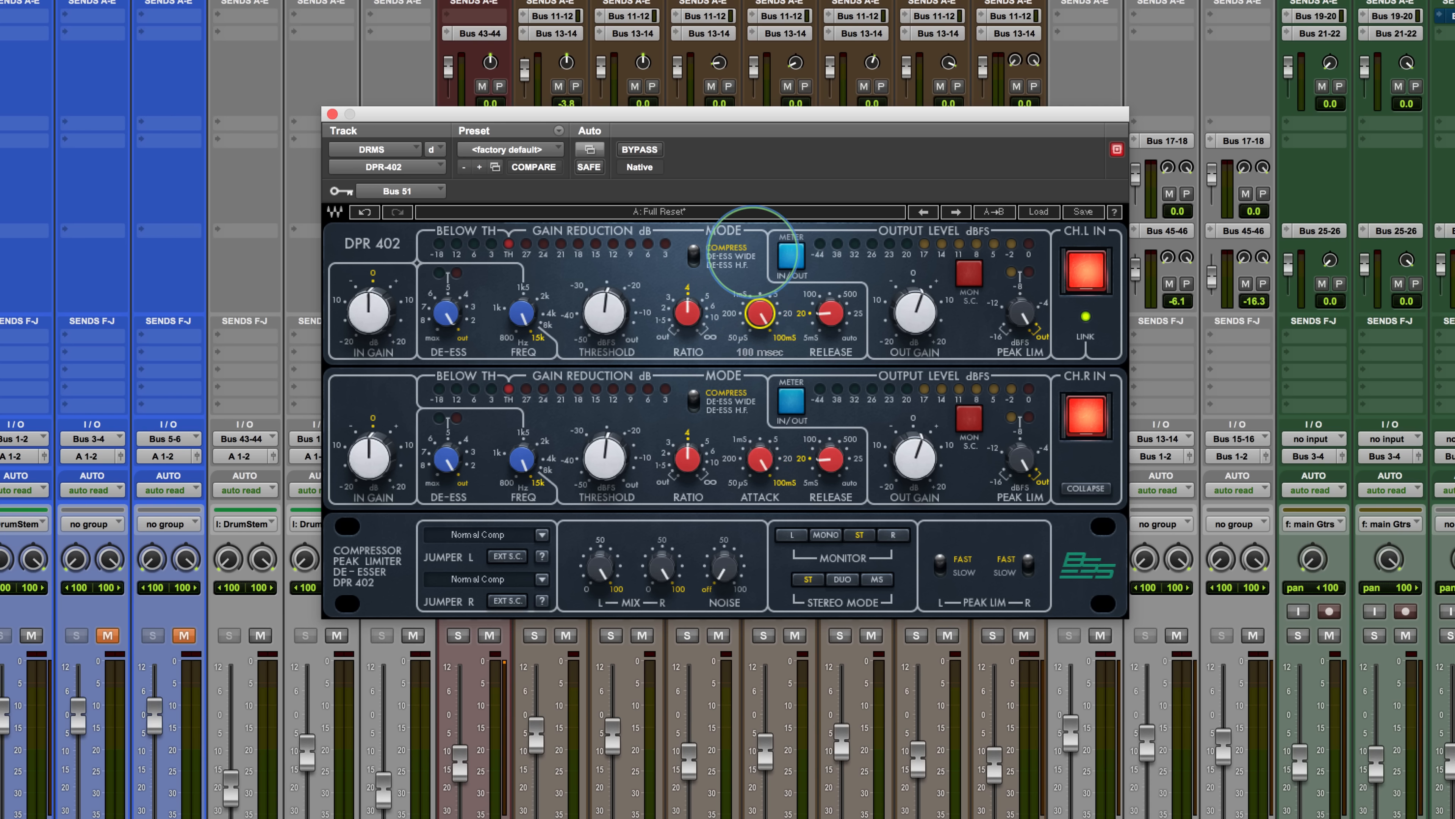
pyautogui.moveTo(750, 295); pyautogui.dragTo(750, 313)
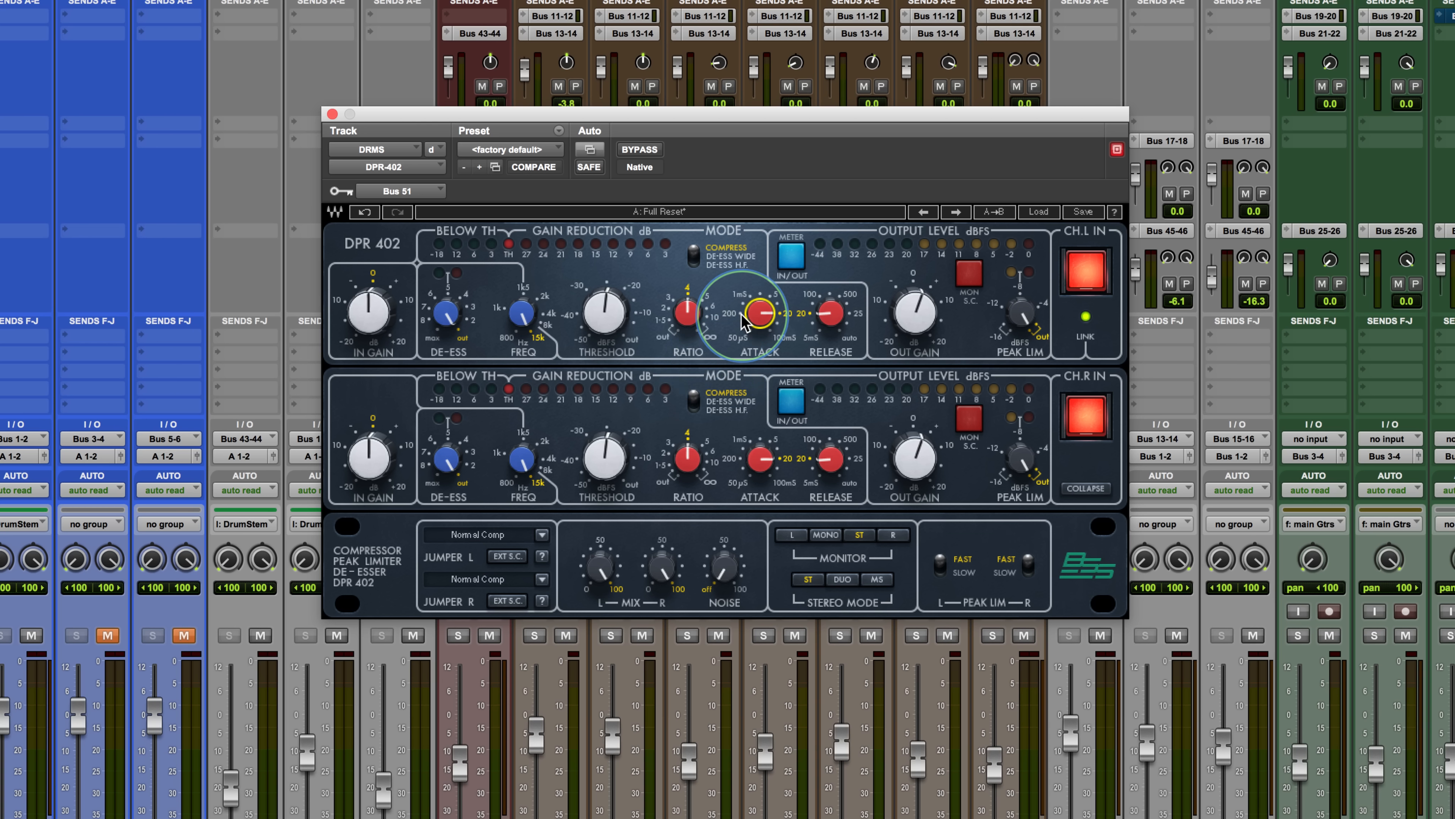
# Lower the peak limiter threshold to -16 dB during playback, and bring it back up to about -12.4 dB
pyautogui.moveTo(1021, 315)
pyautogui.moveTo(1017, 323); pyautogui.dragTo(1006, 436)
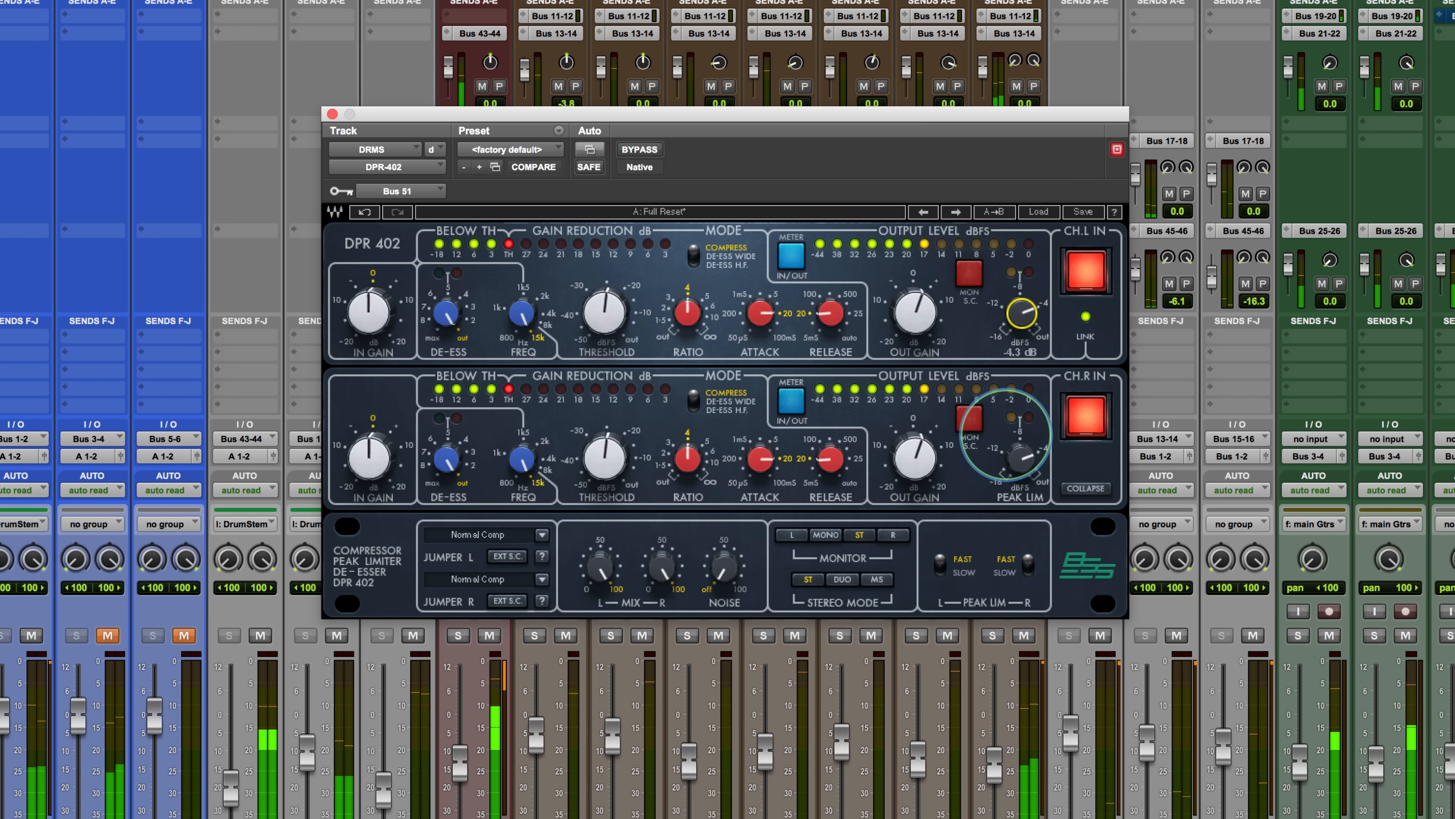
pyautogui.moveTo(1020, 312); pyautogui.dragTo(1002, 420)
pyautogui.moveTo(1016, 317); pyautogui.dragTo(1005, 411)
pyautogui.moveTo(1017, 316); pyautogui.dragTo(1008, 368)
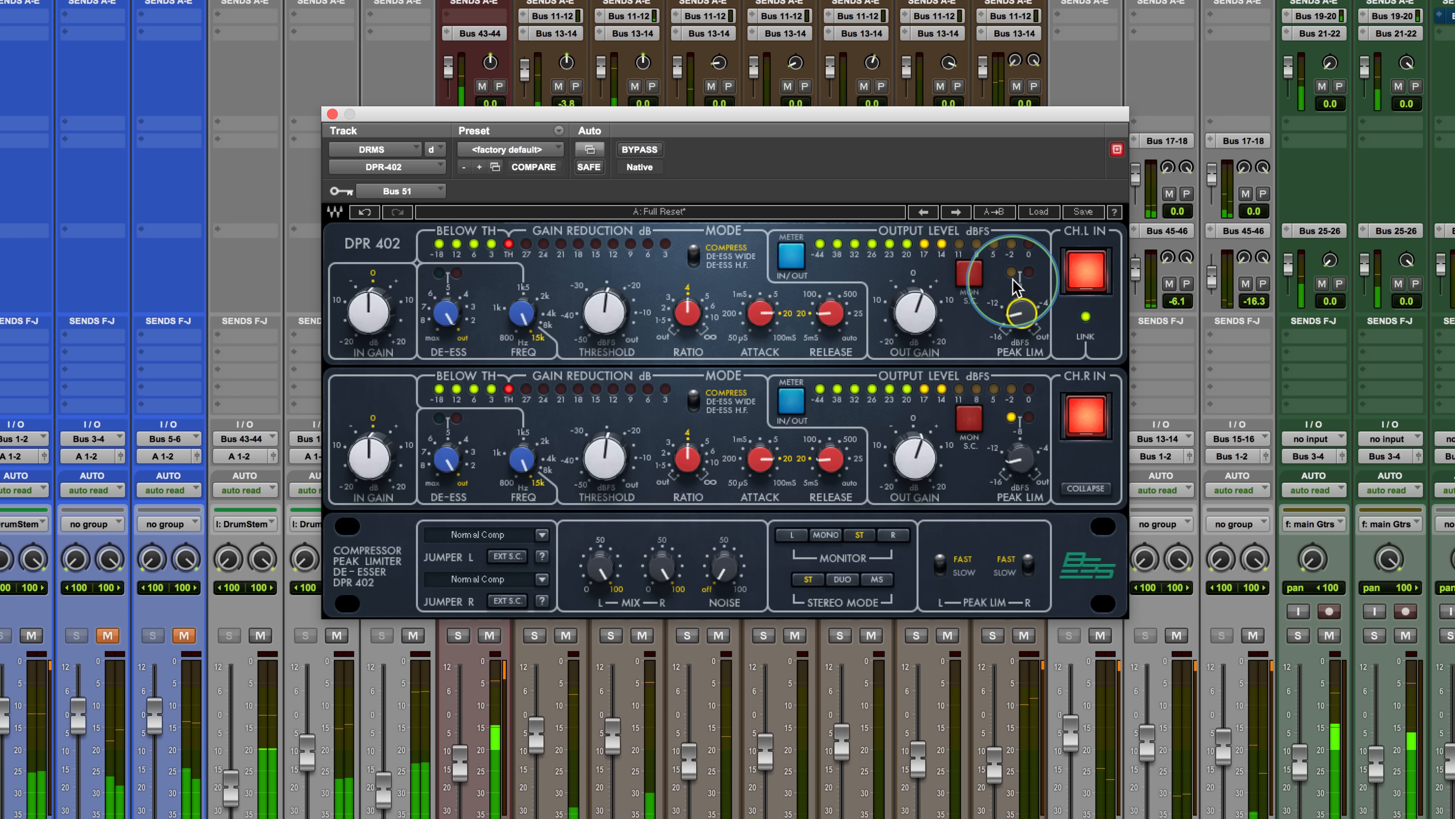
pyautogui.moveTo(1034, 308)
pyautogui.mouseDown()
pyautogui.moveTo(1014, 358)
pyautogui.moveTo(1031, 421)
pyautogui.moveTo(1023, 293)
pyautogui.moveTo(1020, 324)
pyautogui.mouseUp()
pyautogui.moveTo(1019, 324)
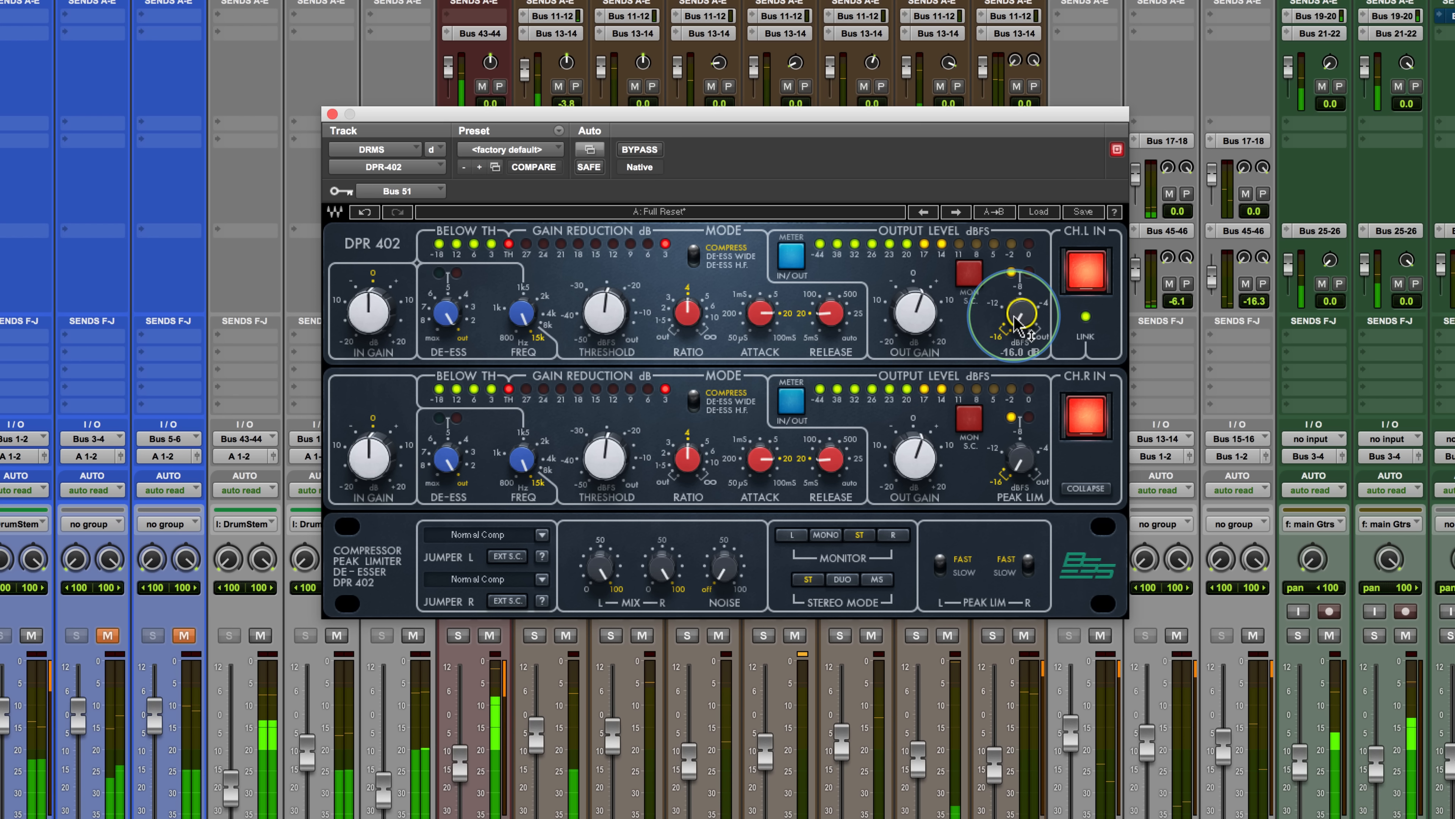
pyautogui.moveTo(1015, 322); pyautogui.dragTo(998, 247)
pyautogui.press('space')
pyautogui.press('space')
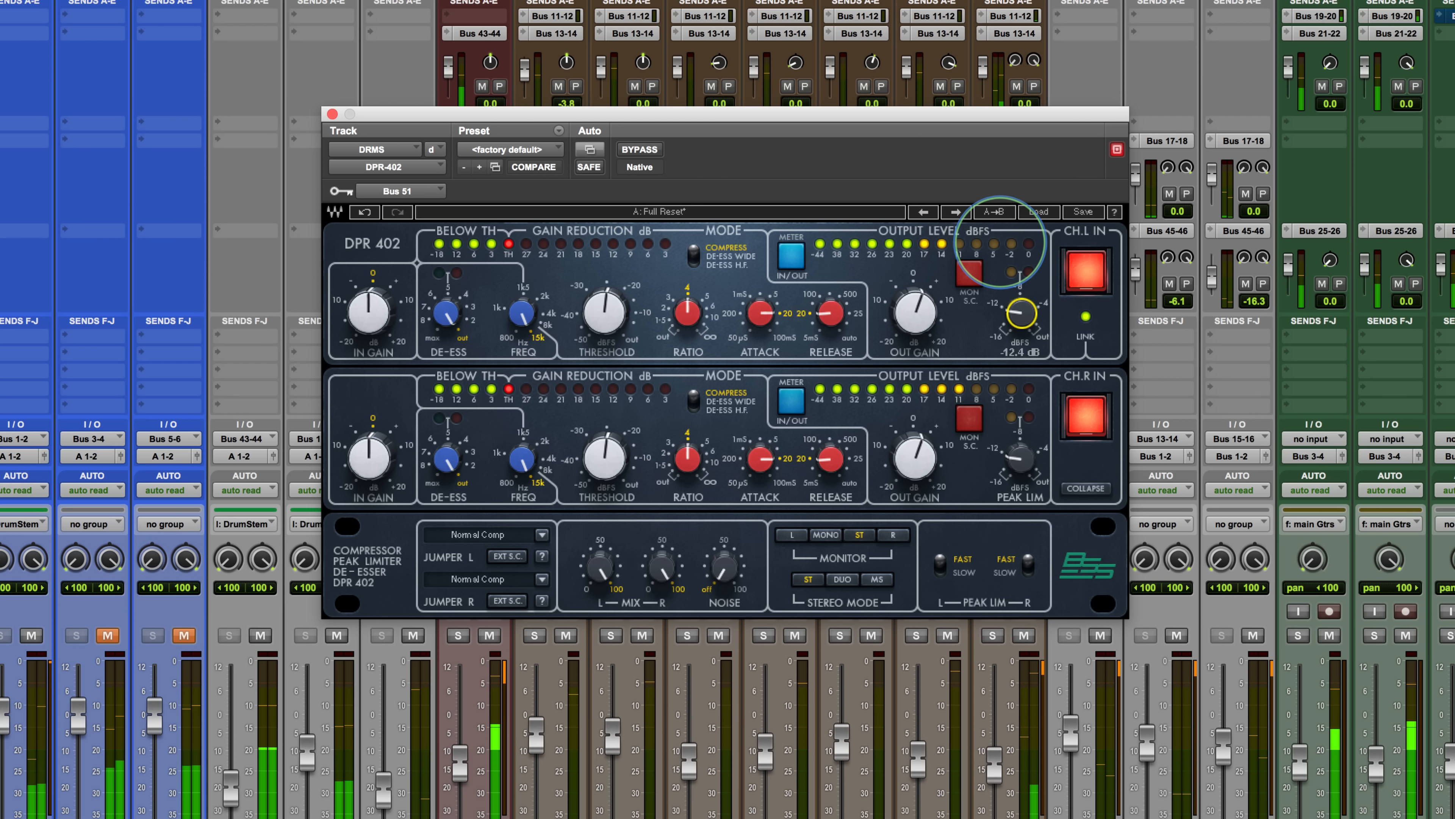
# Audition the drums with the peak limiter set to out, undoing the change each time to restore the limiting
pyautogui.moveTo(1015, 319); pyautogui.dragTo(1006, 1)
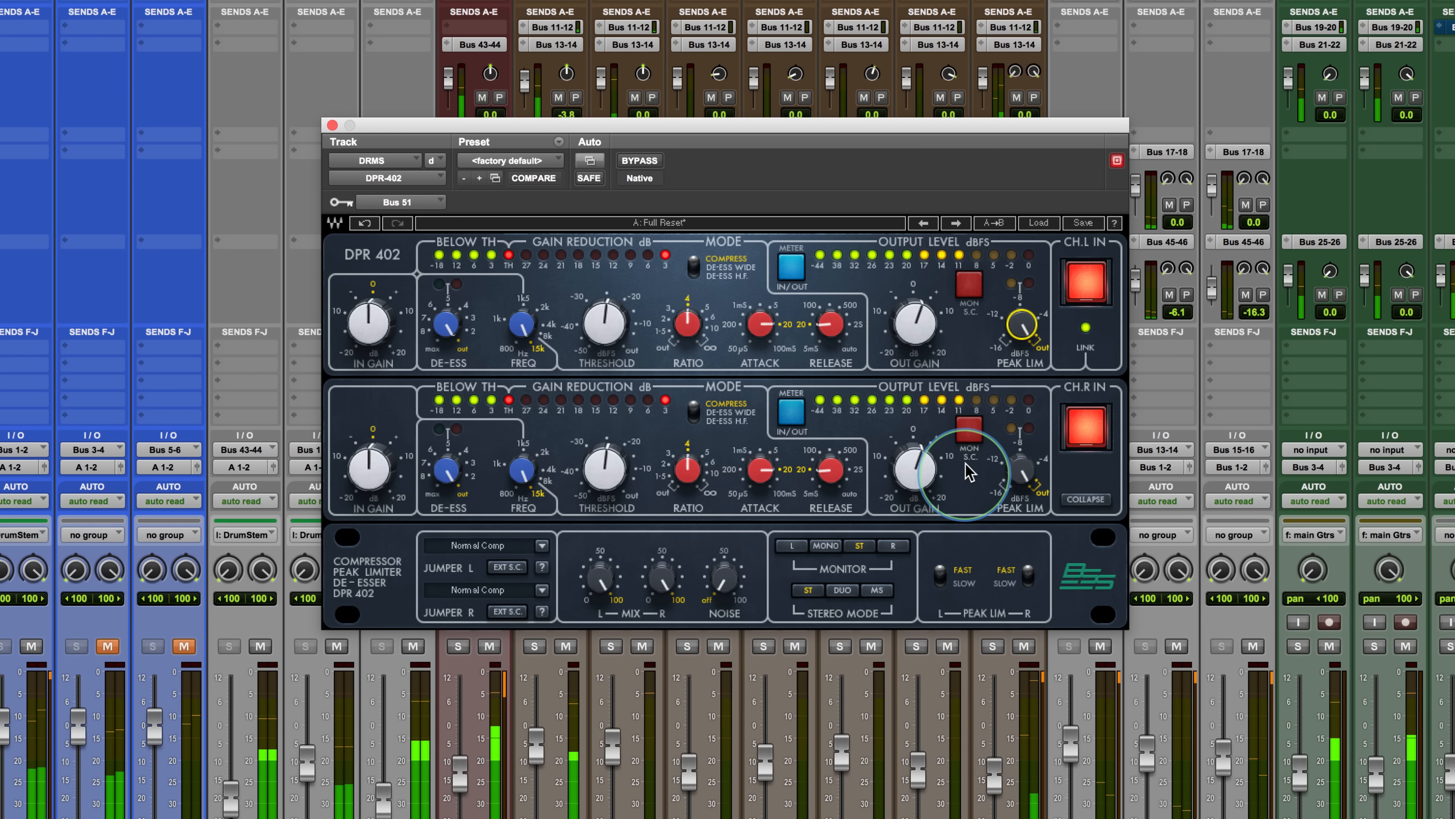
pyautogui.click(365, 224)
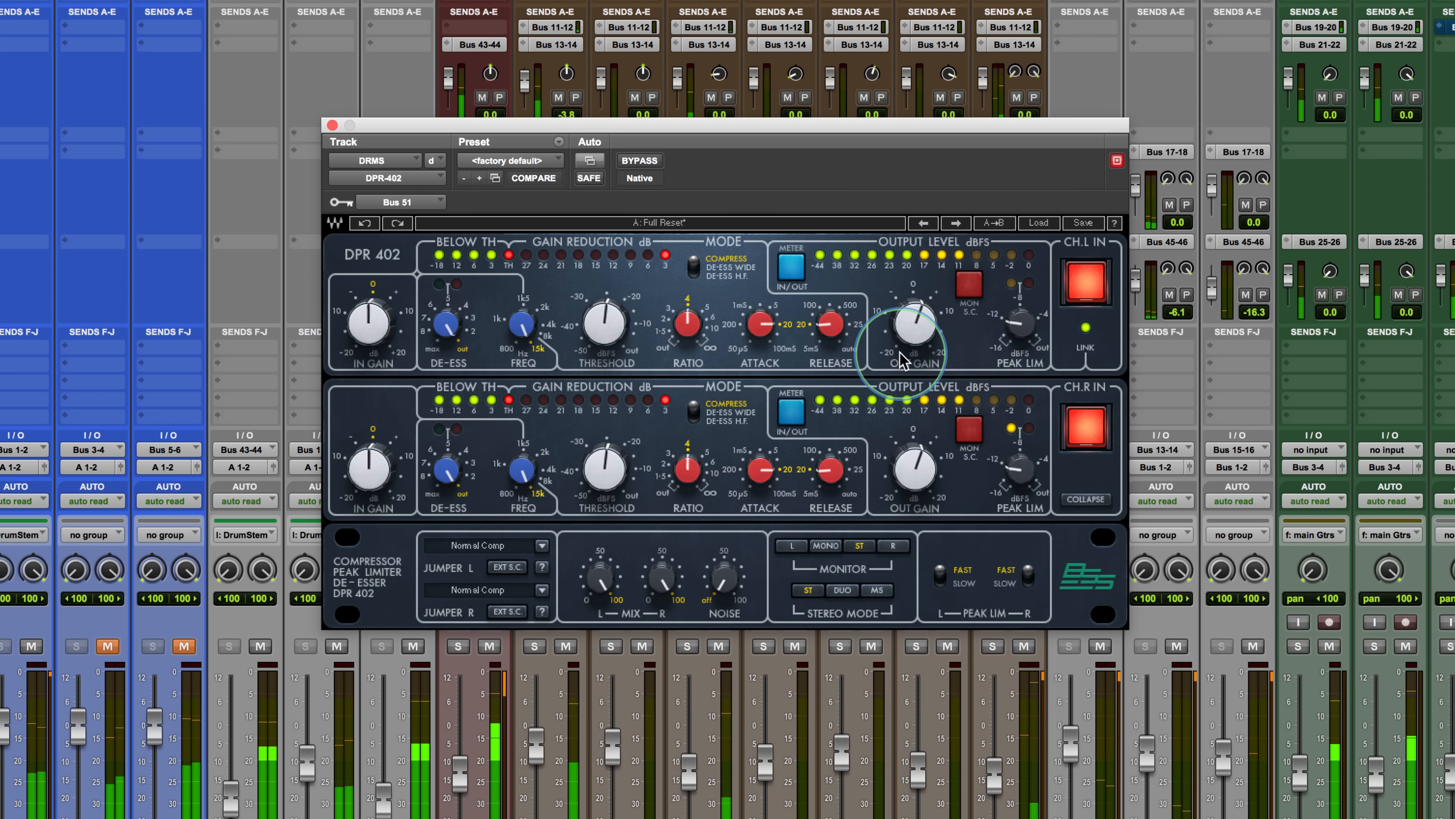
pyautogui.moveTo(1020, 338); pyautogui.dragTo(1013, 88)
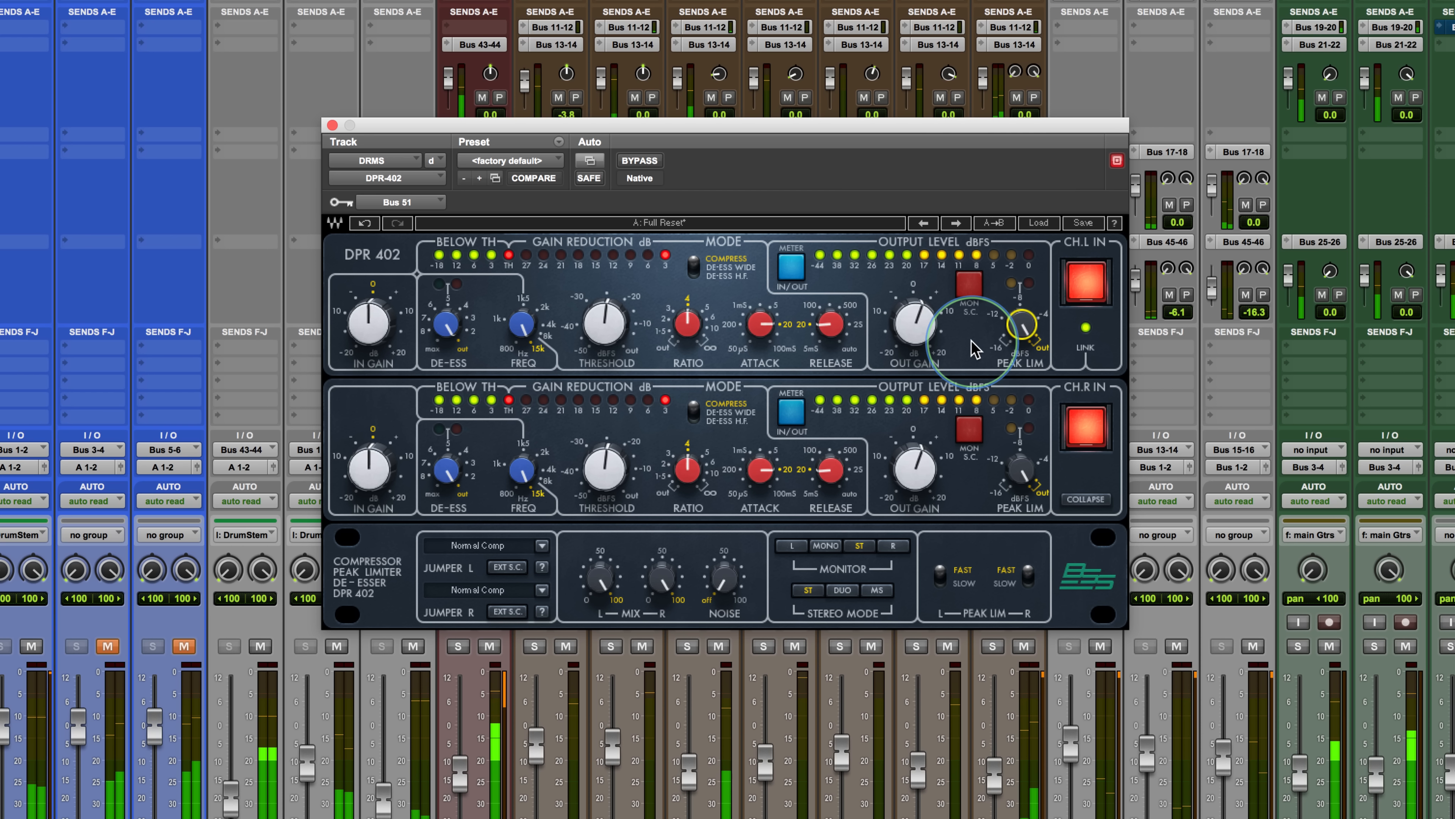
pyautogui.click(647, 163)
pyautogui.click(646, 163)
pyautogui.click(365, 222)
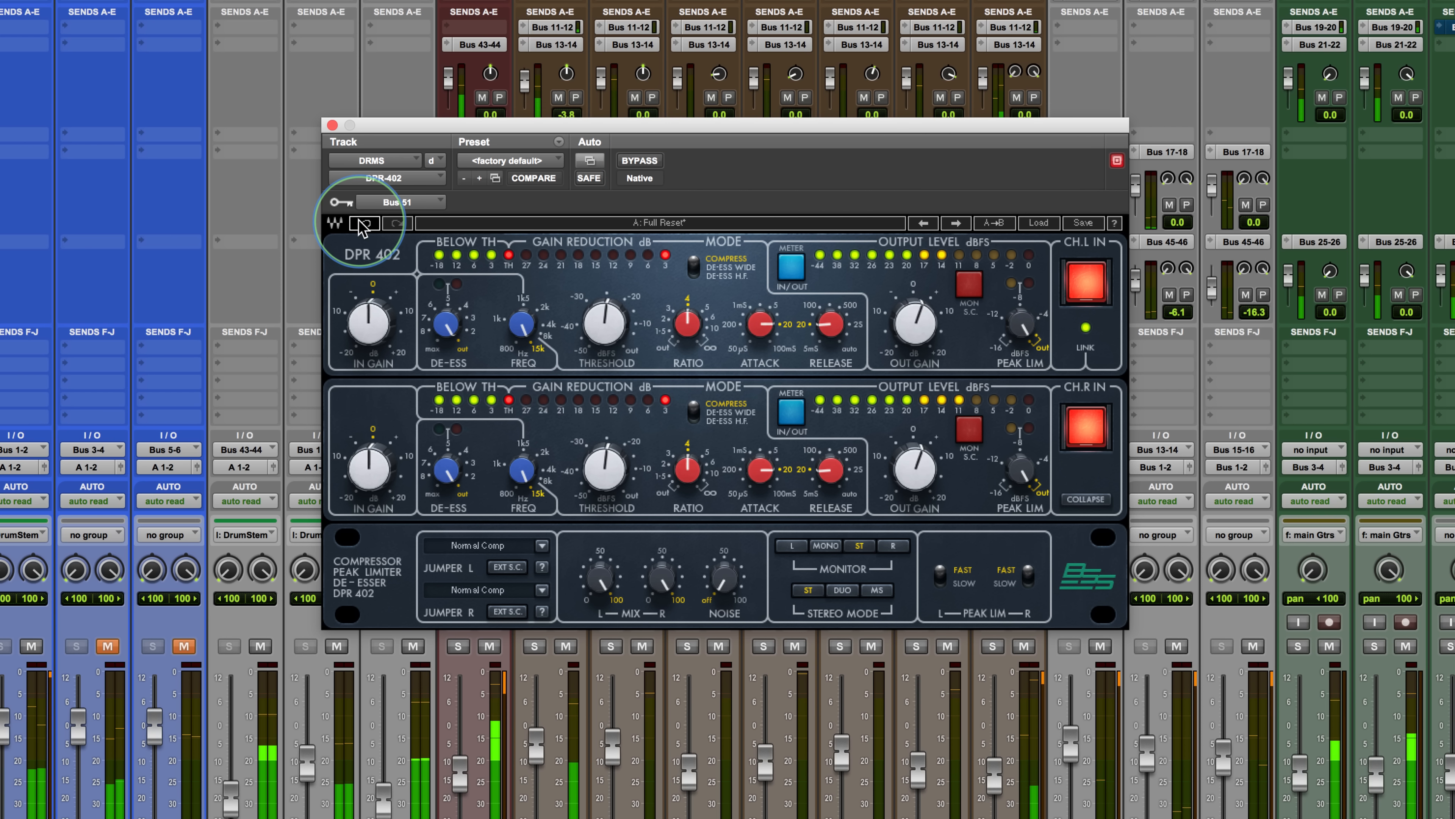
# Compare the limited drums with the plugin bypassed and active, and turn the peak limiter threshold up to out
pyautogui.click(646, 163)
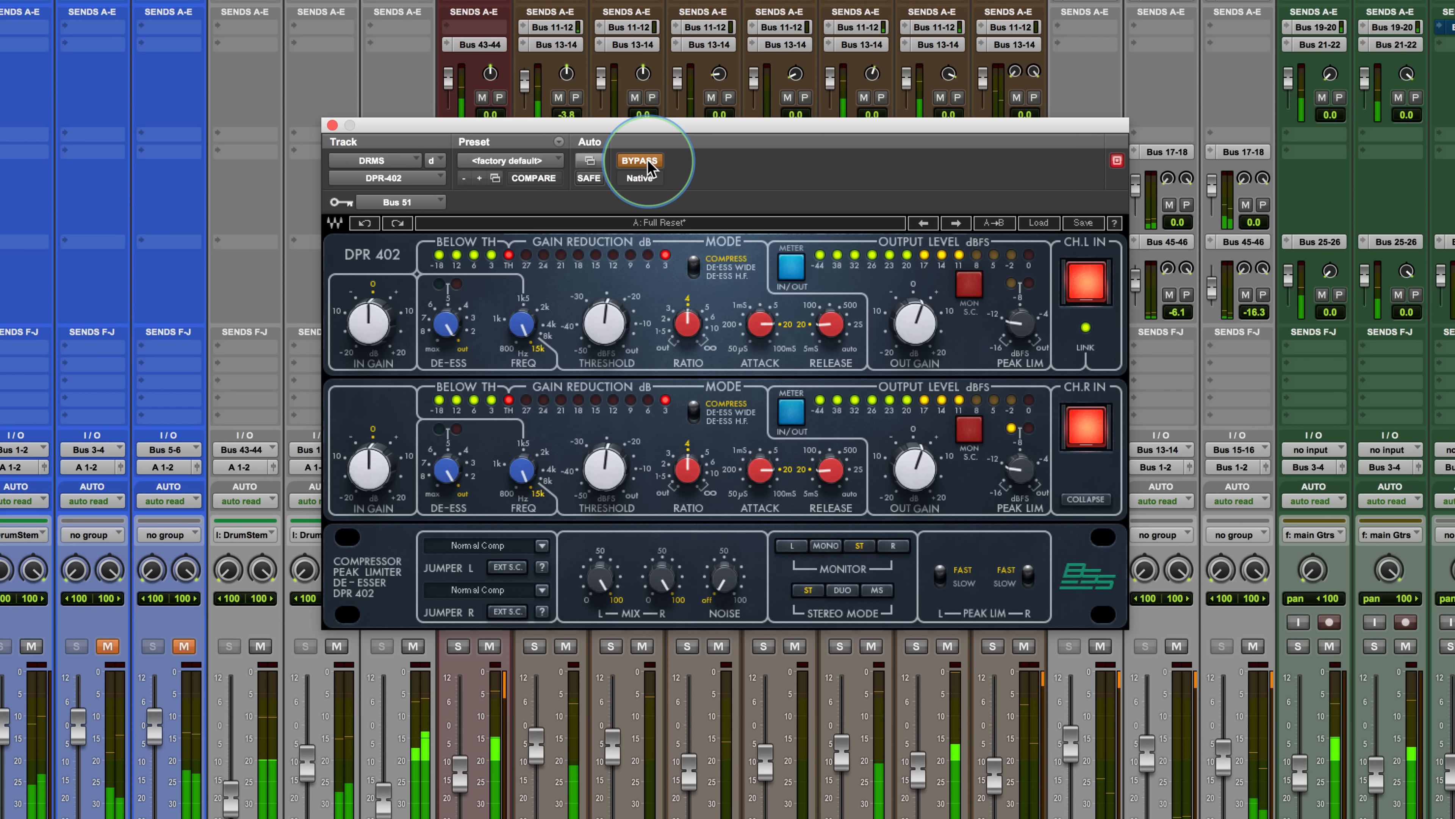
pyautogui.click(646, 163)
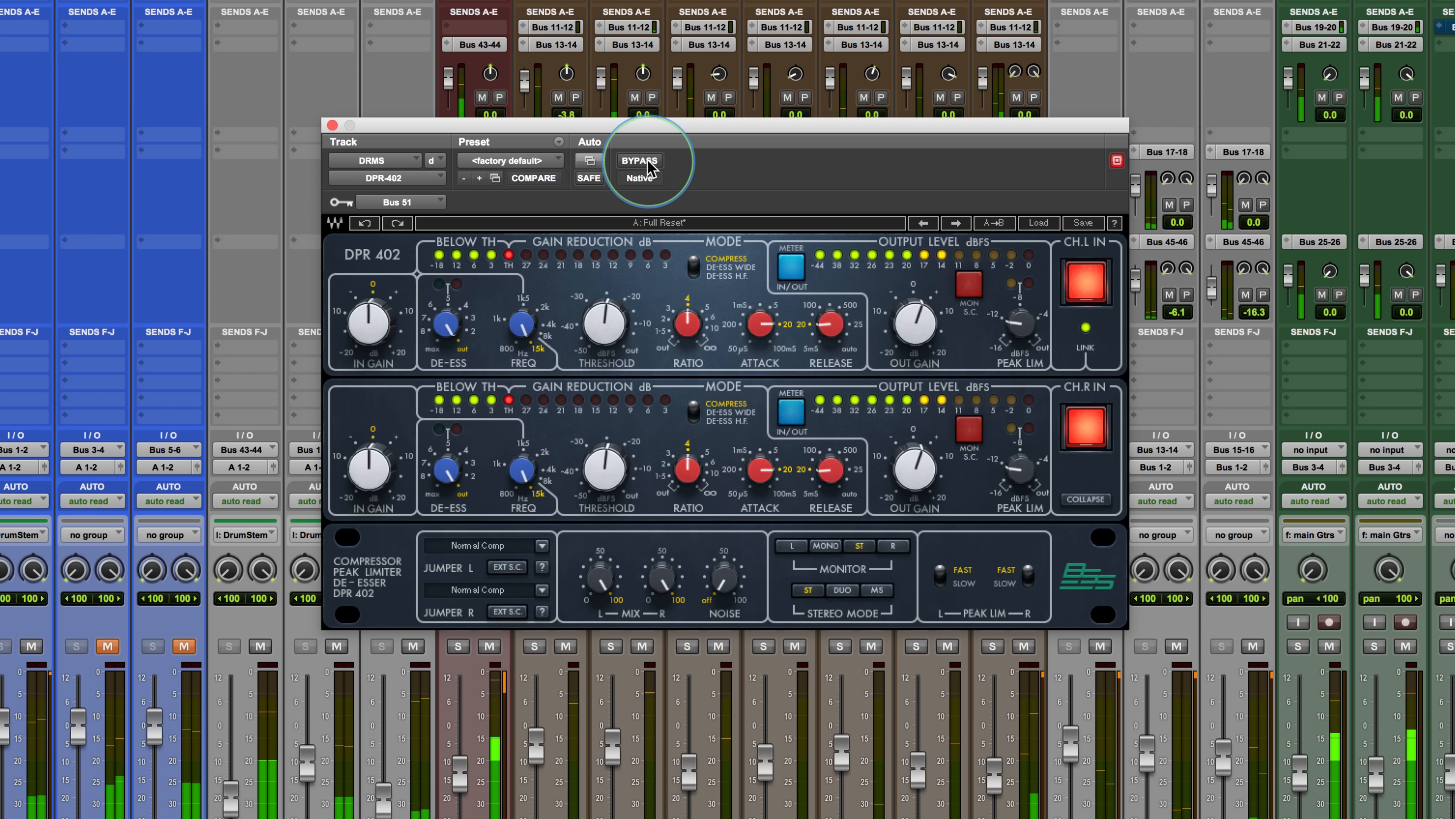
pyautogui.click(647, 163)
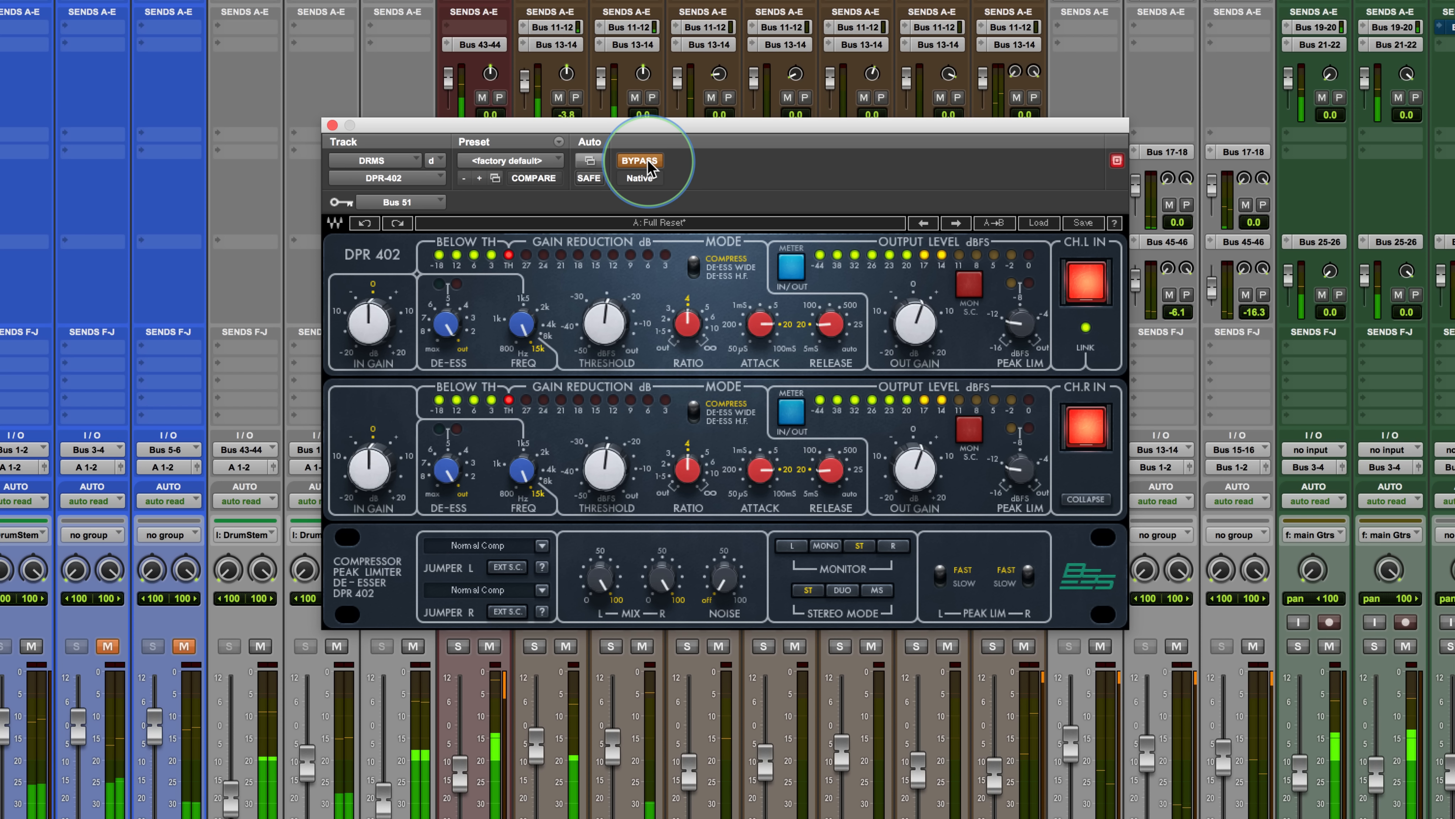
pyautogui.click(647, 163)
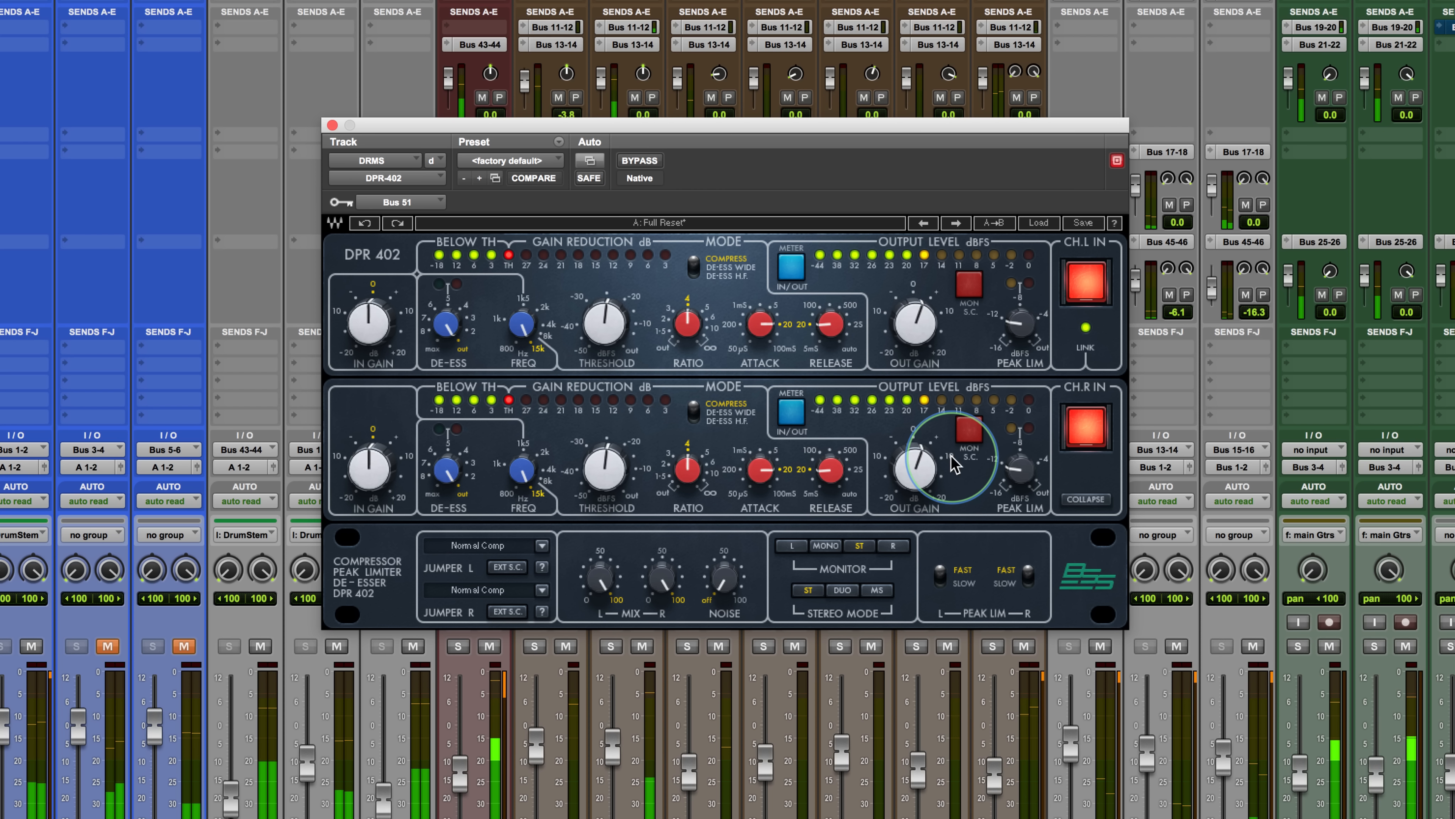
pyautogui.moveTo(1017, 481); pyautogui.dragTo(994, 324)
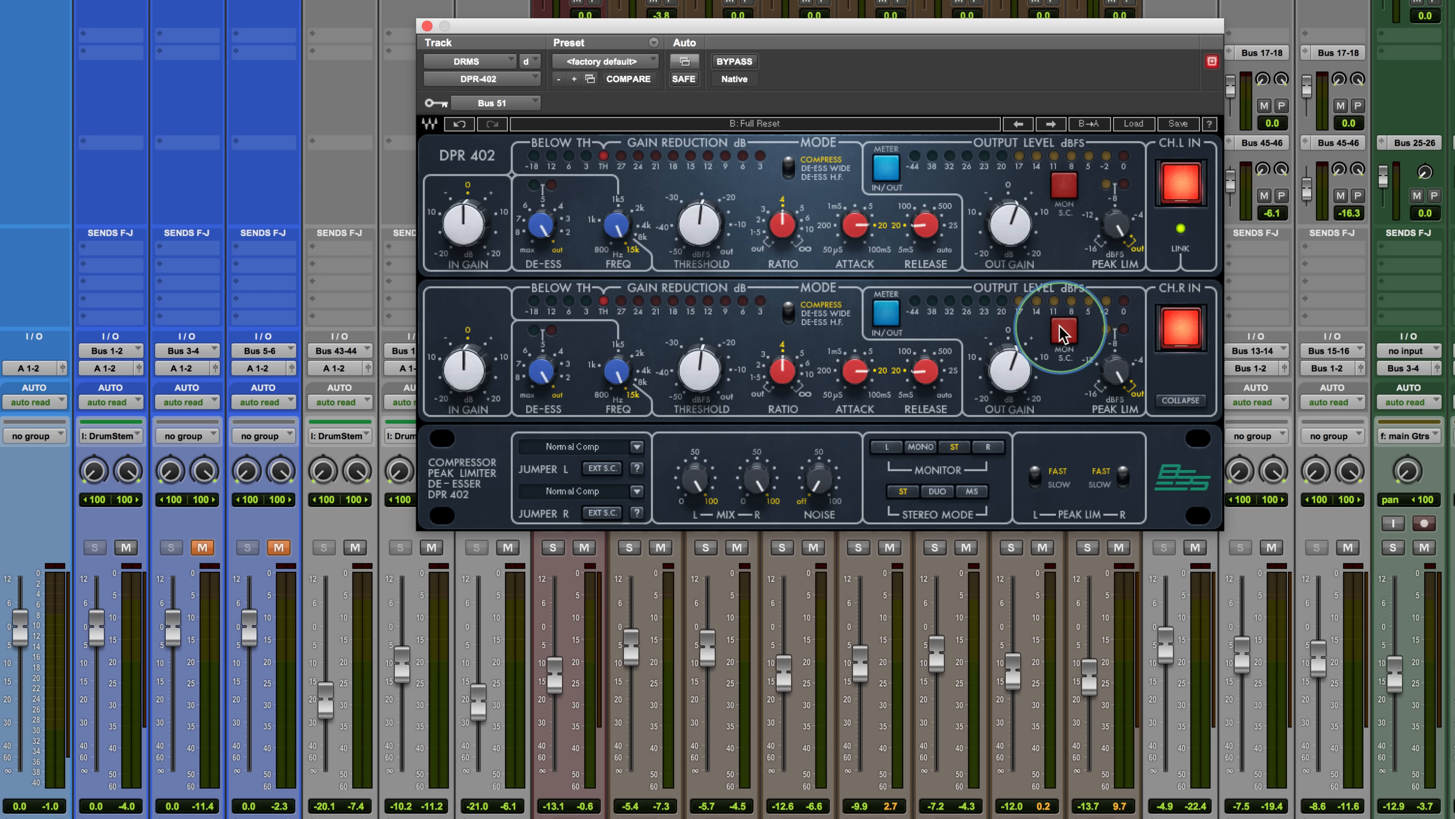
# Switch the jumper mode to Expander Wide, and lower the threshold during playback
pyautogui.click(637, 448)
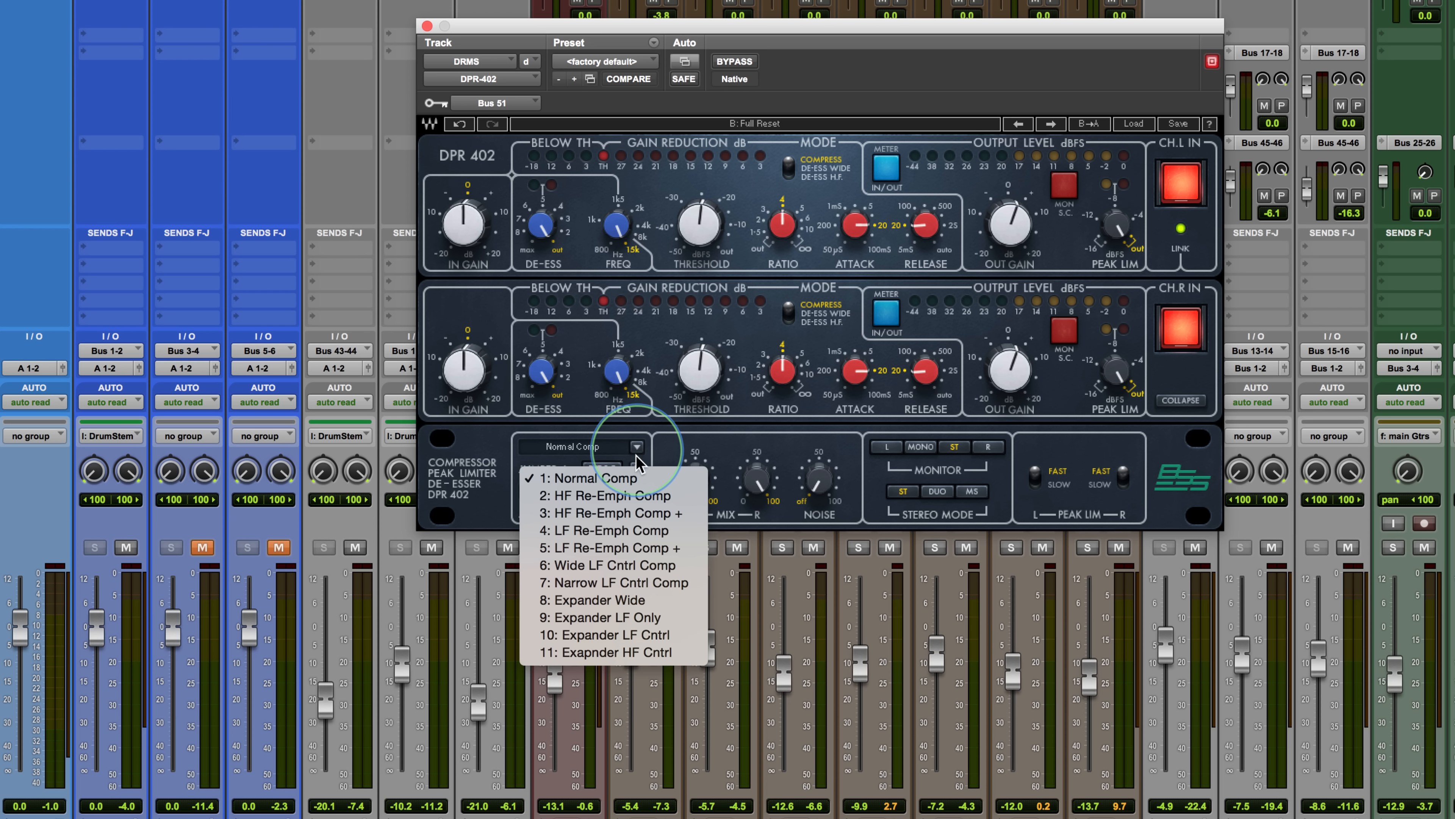
pyautogui.click(627, 602)
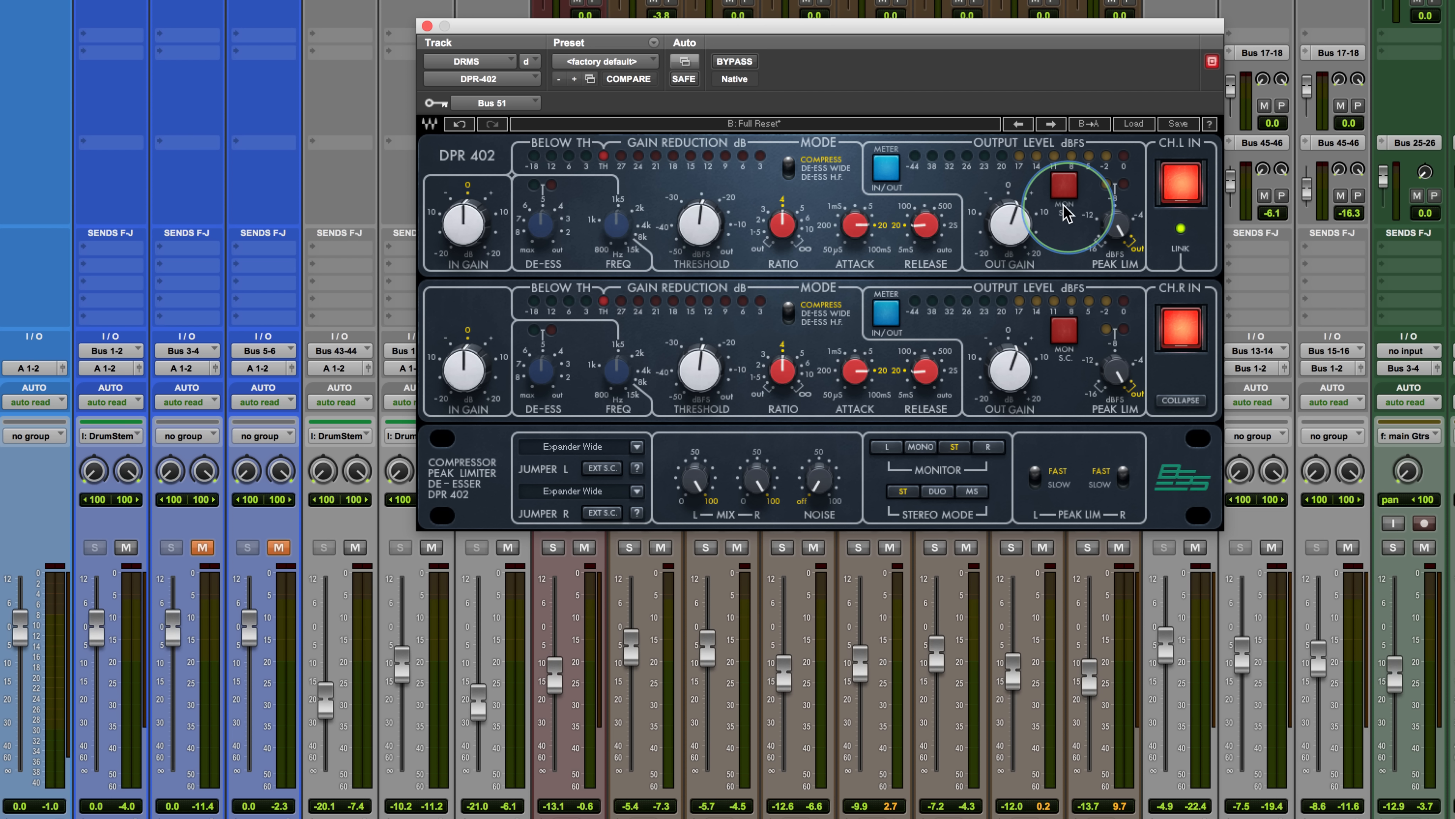
pyautogui.press('space')
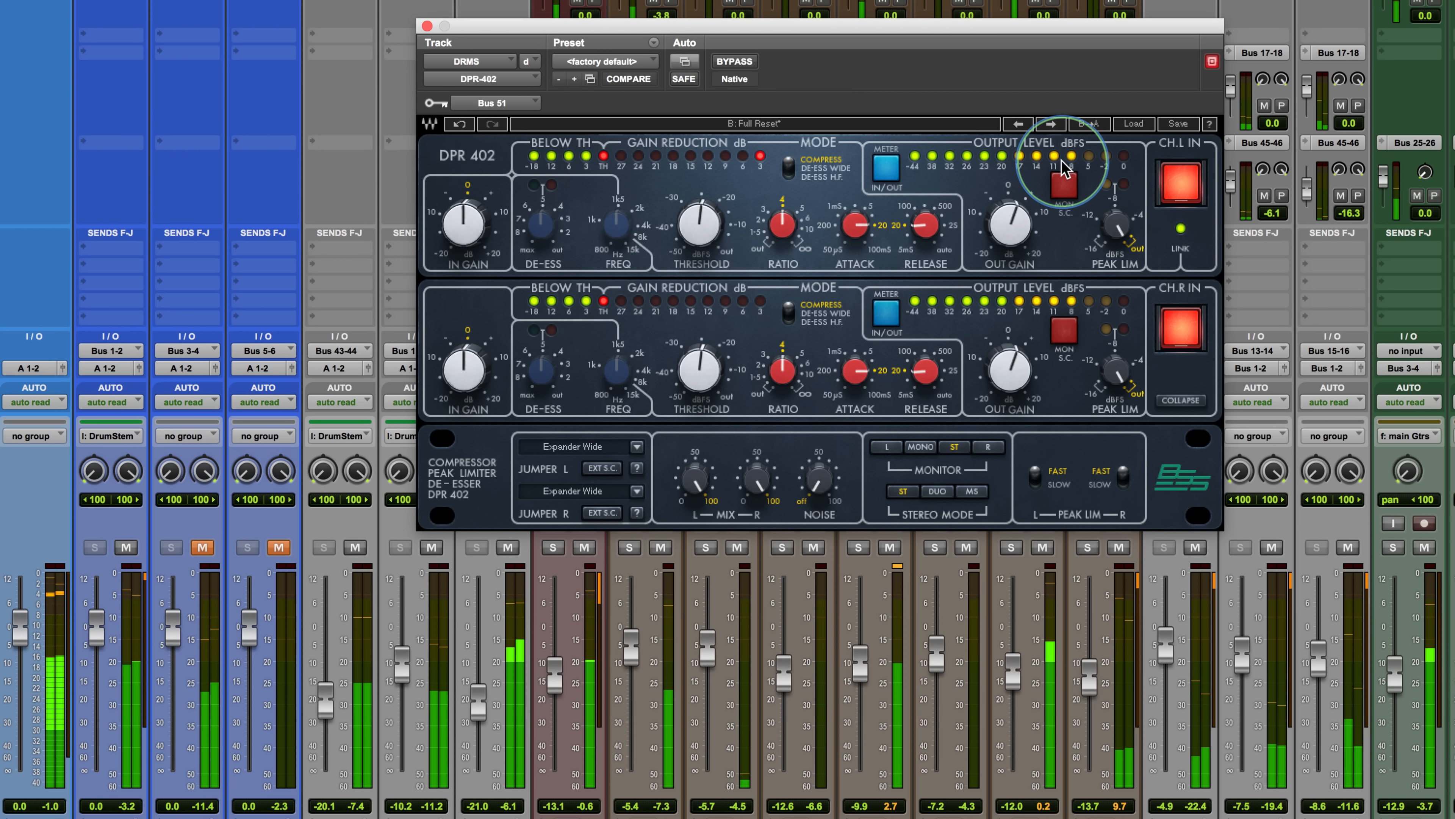
pyautogui.moveTo(697, 224)
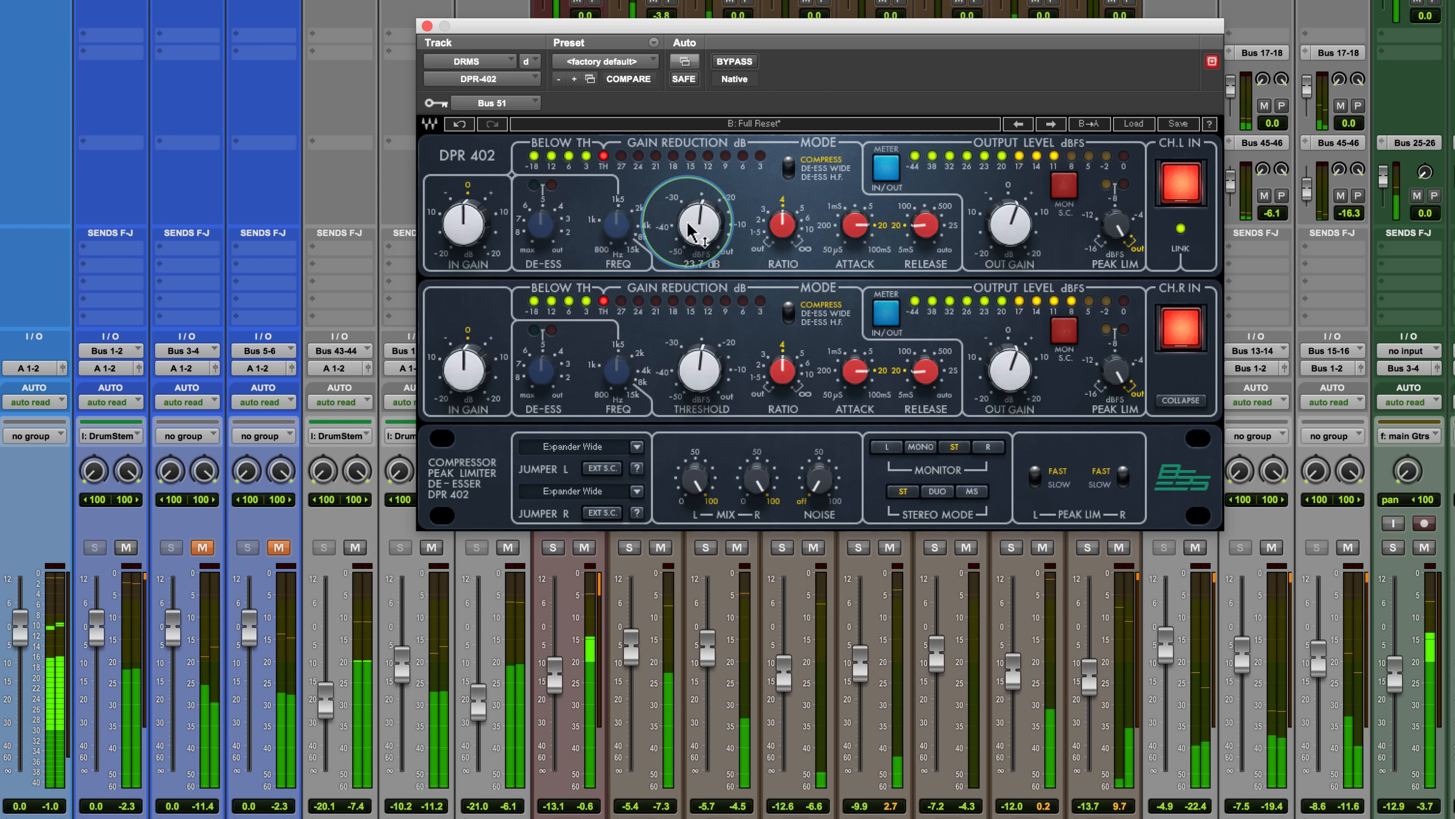
pyautogui.moveTo(690, 229); pyautogui.dragTo(690, 243)
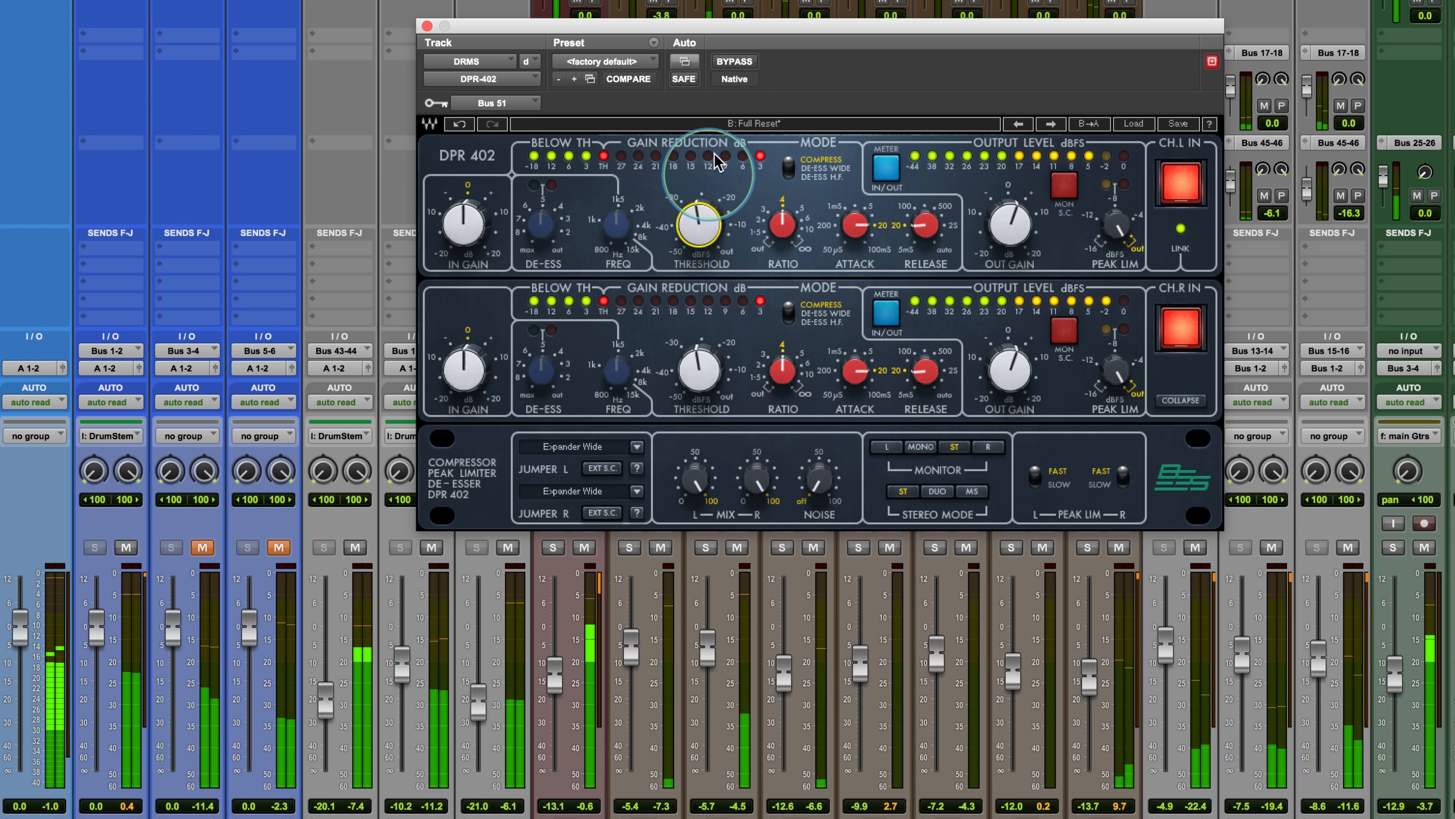
# Reduce the output gain to near 0 dB and compare the expanded drums against bypass
pyautogui.click(726, 62)
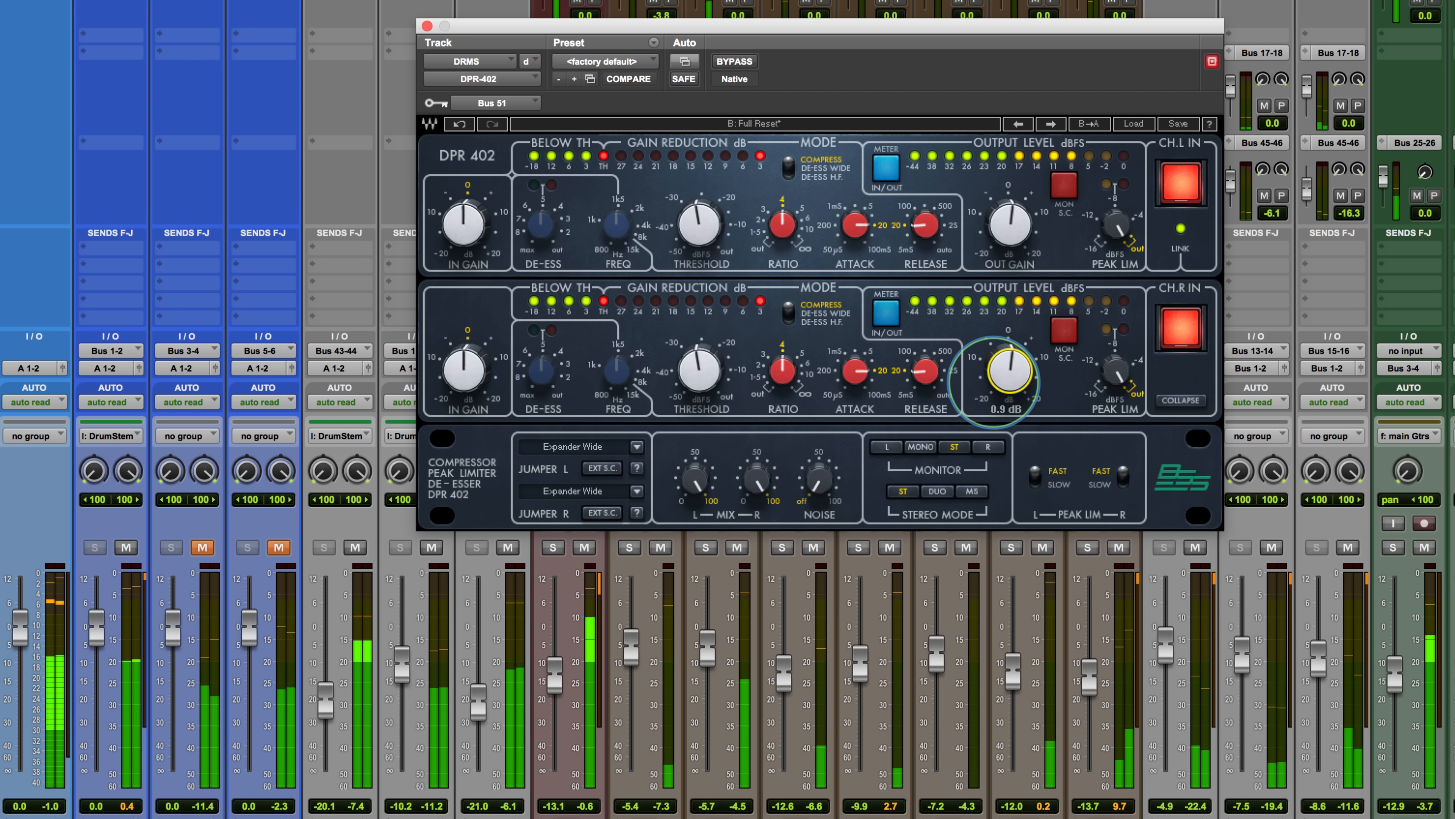
pyautogui.click(738, 62)
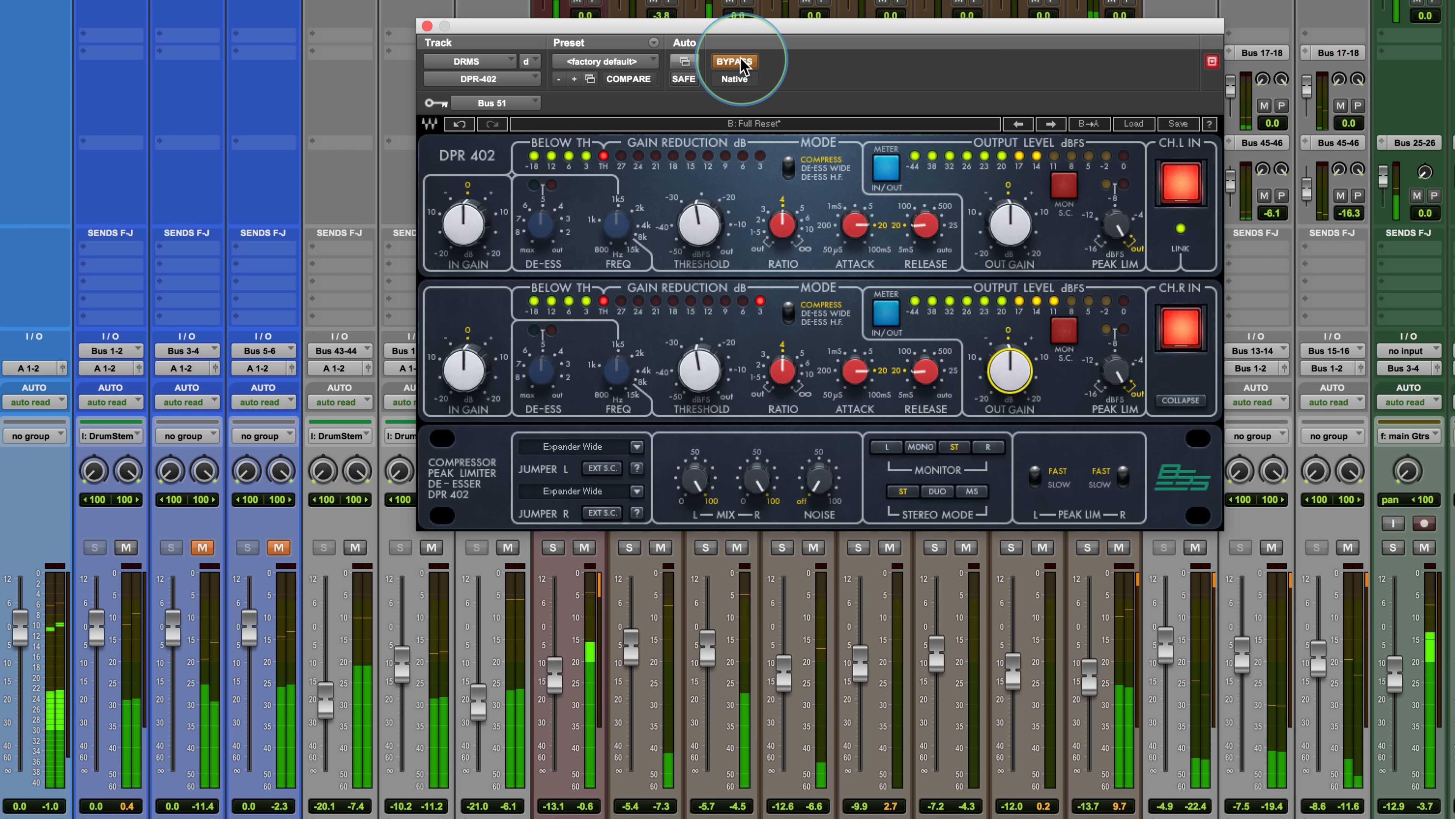
pyautogui.click(738, 62)
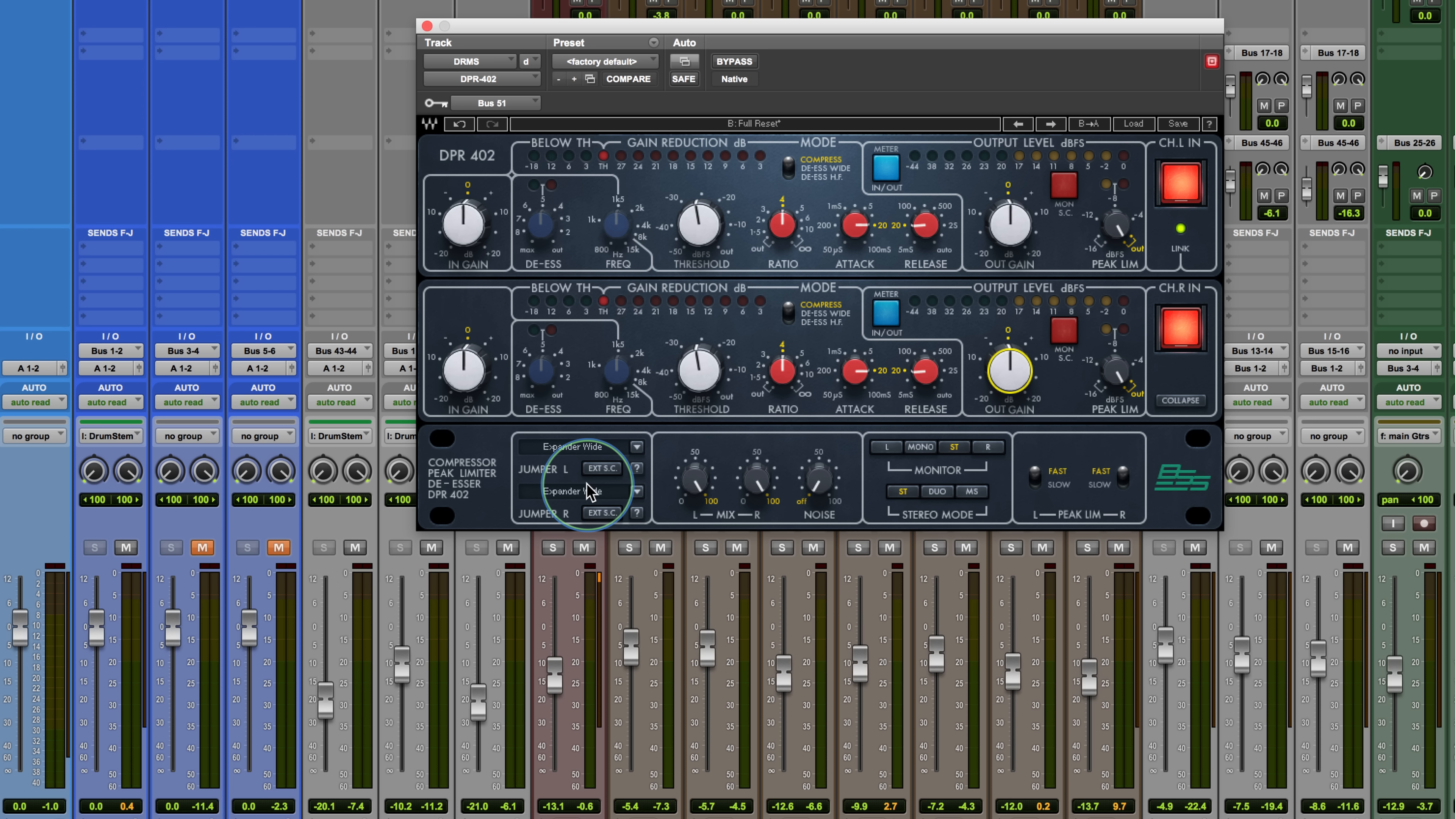
# Adjust the expander's release during playback, settling between 20 and 100 ms
pyautogui.click(923, 225)
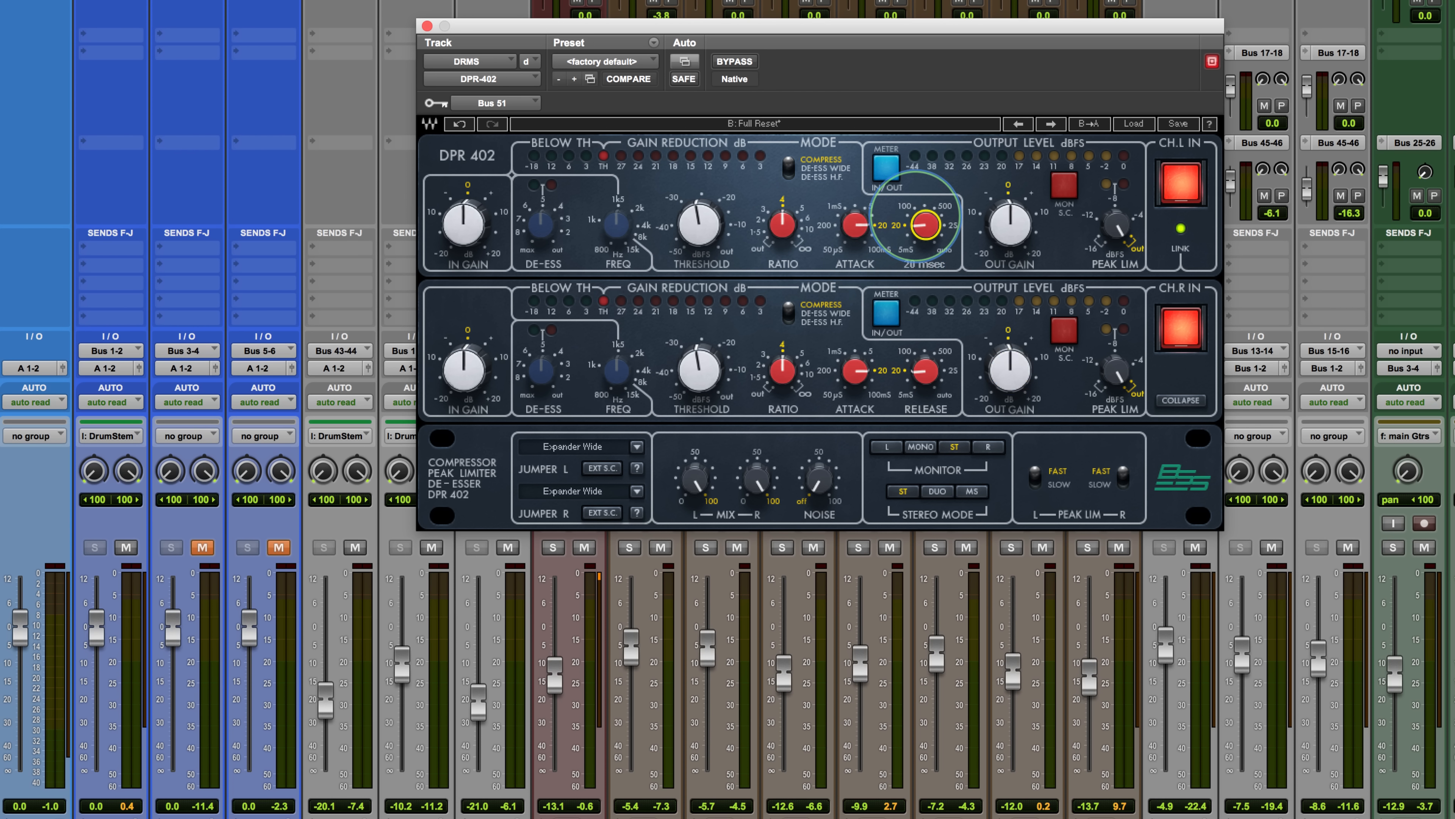
pyautogui.moveTo(914, 198); pyautogui.dragTo(923, 236)
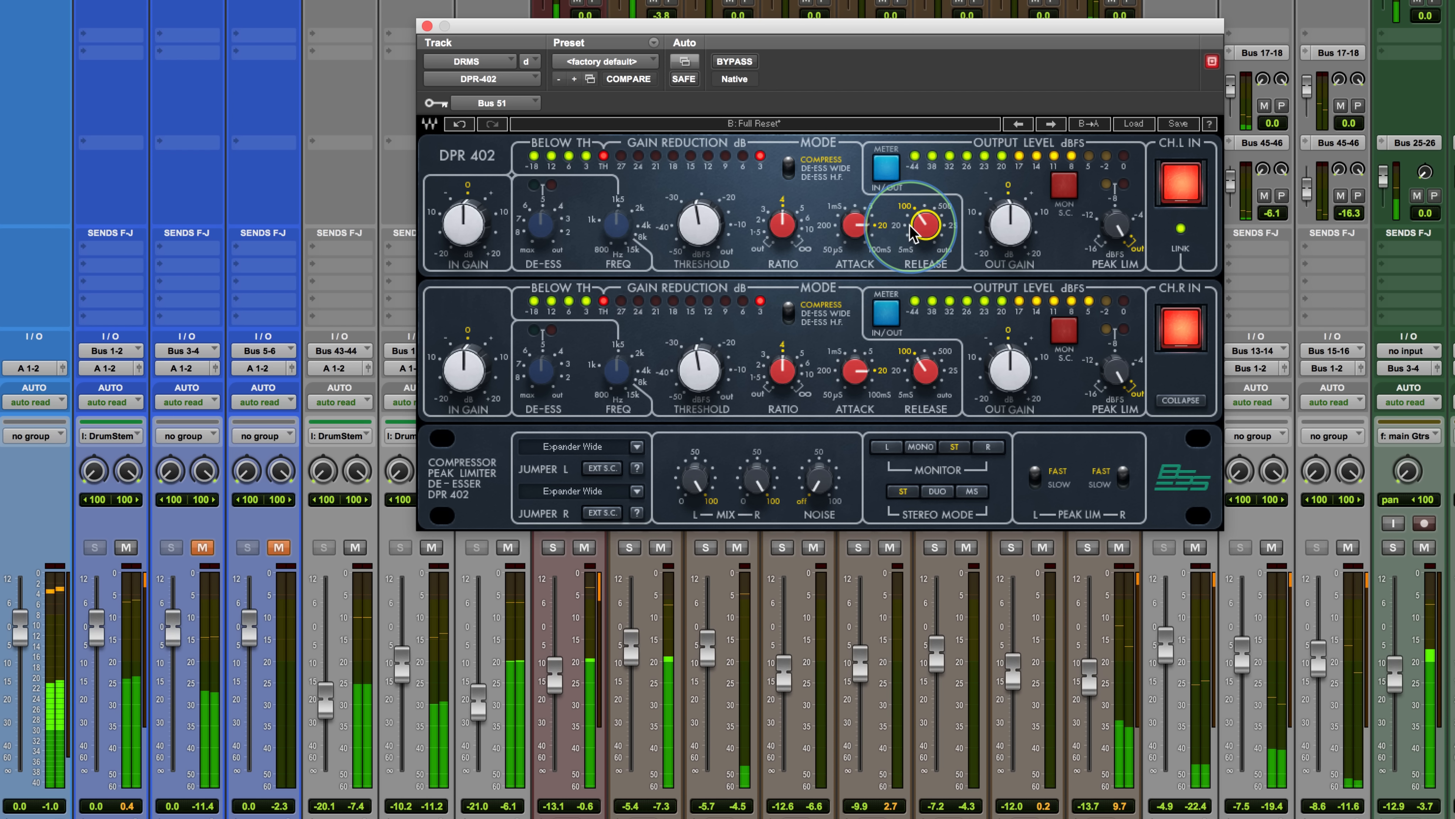
pyautogui.moveTo(915, 233)
pyautogui.mouseDown()
pyautogui.moveTo(911, 149)
pyautogui.moveTo(896, 195)
pyautogui.moveTo(913, 245)
pyautogui.moveTo(917, 226)
pyautogui.mouseUp()
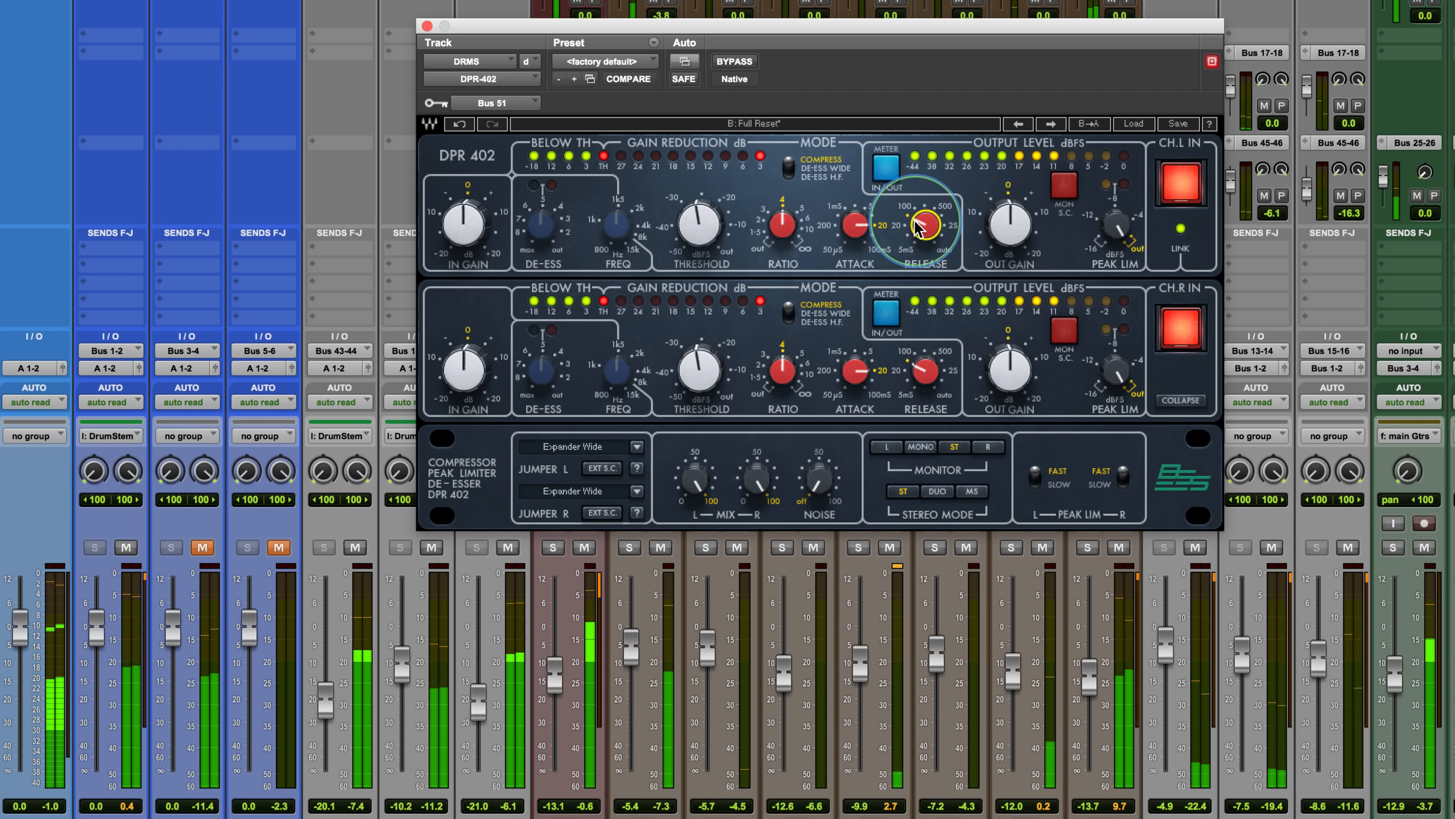
pyautogui.moveTo(918, 226)
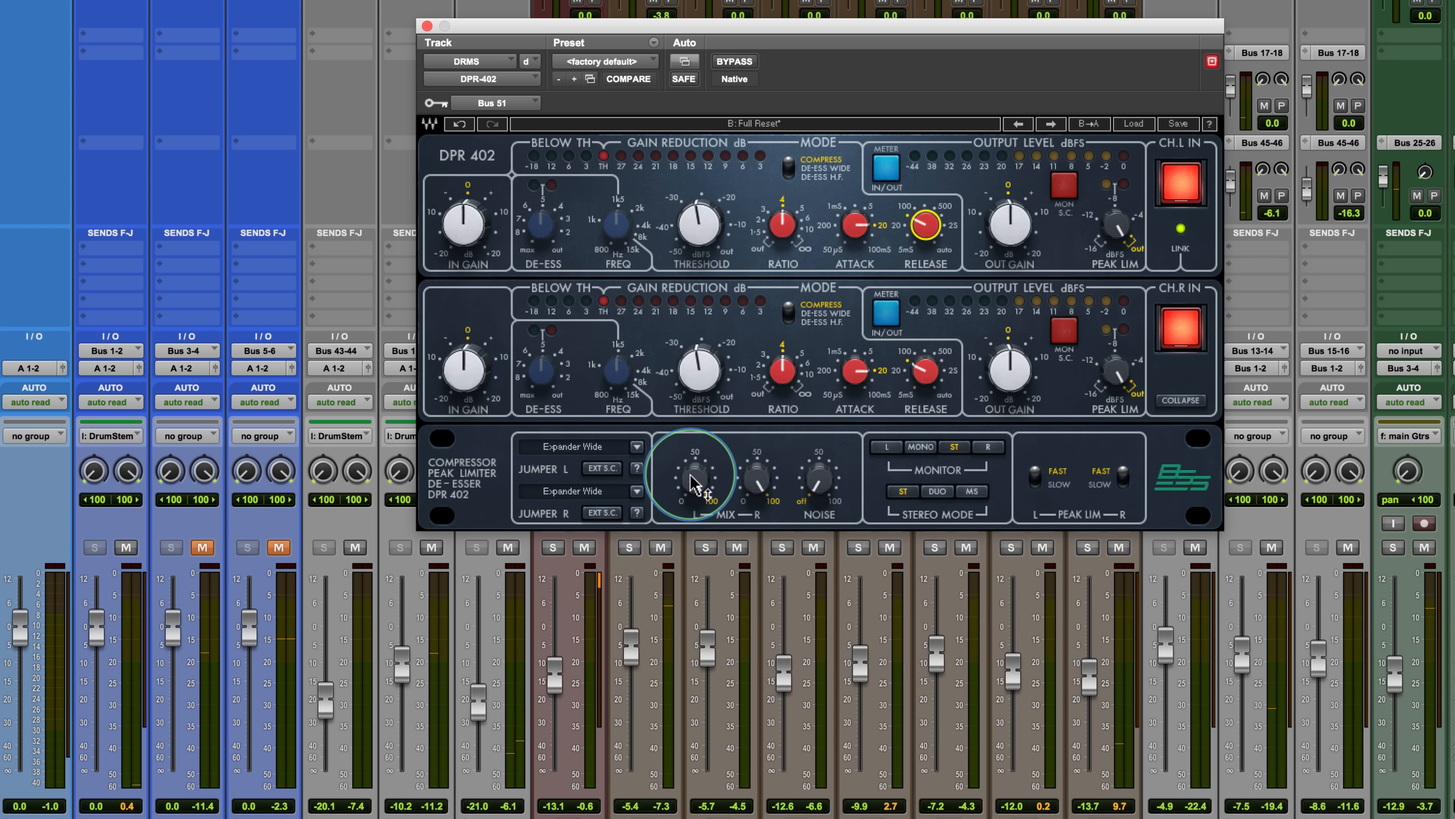
# Drop the mix to 0% on both channels, and blend it up to just under 50% during playback
pyautogui.moveTo(690, 481); pyautogui.dragTo(677, 732)
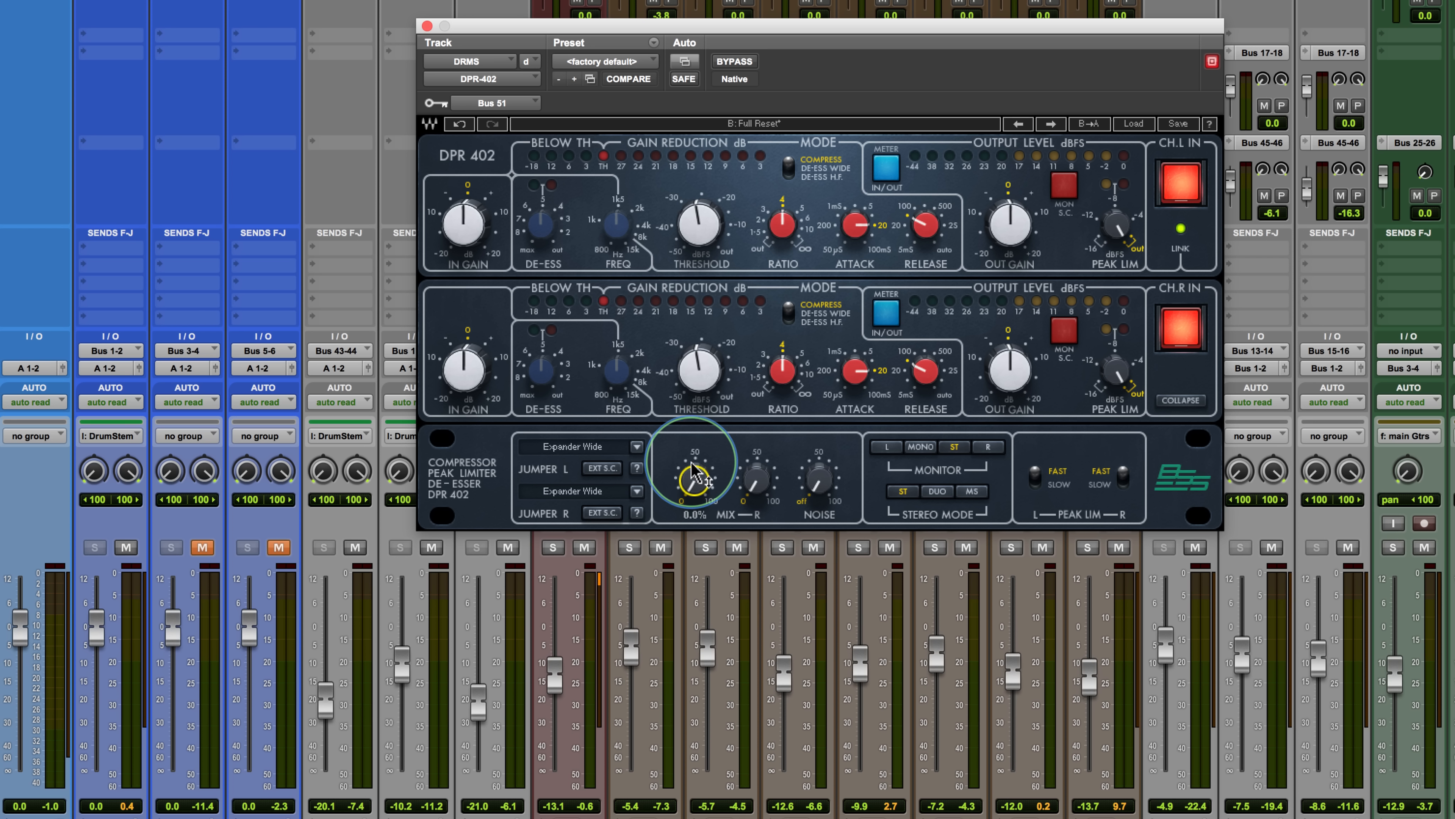
pyautogui.press('space')
pyautogui.moveTo(691, 487); pyautogui.dragTo(643, 235)
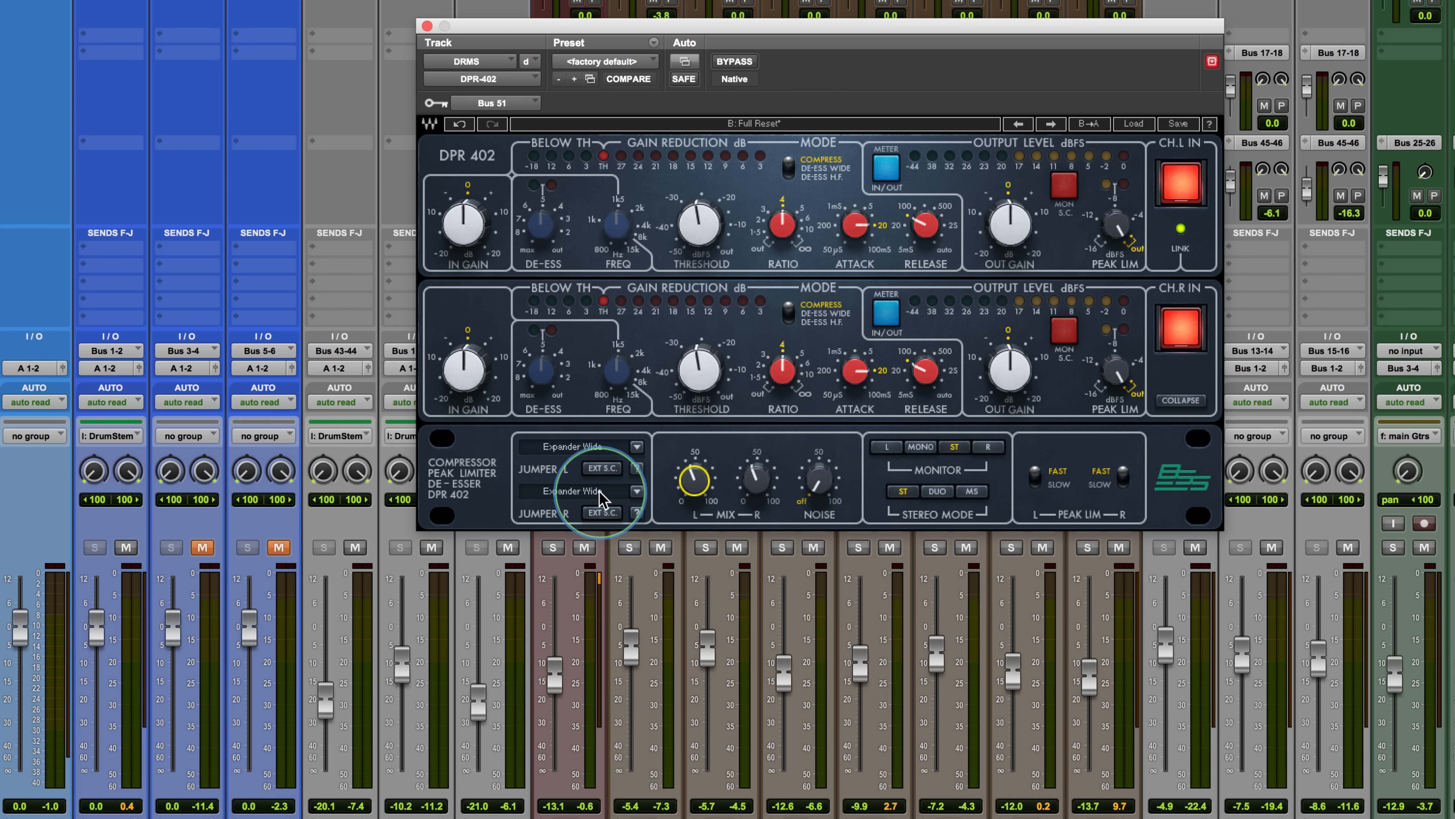
# Switch the jumper mode to Expander LF Only, and sweep the frequency down to around 1 kHz while monitoring the sidechain
pyautogui.click(637, 493)
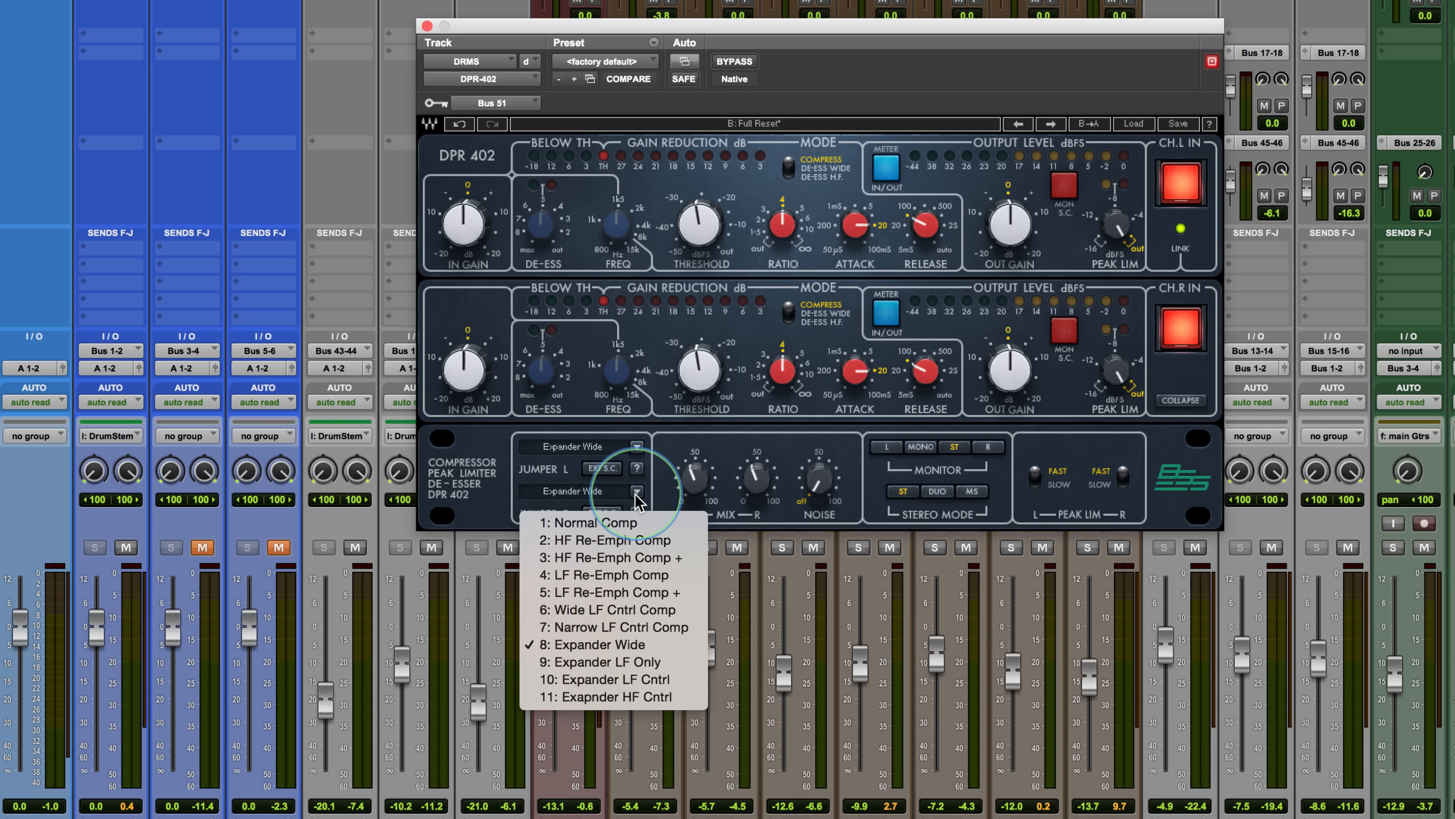
pyautogui.click(630, 663)
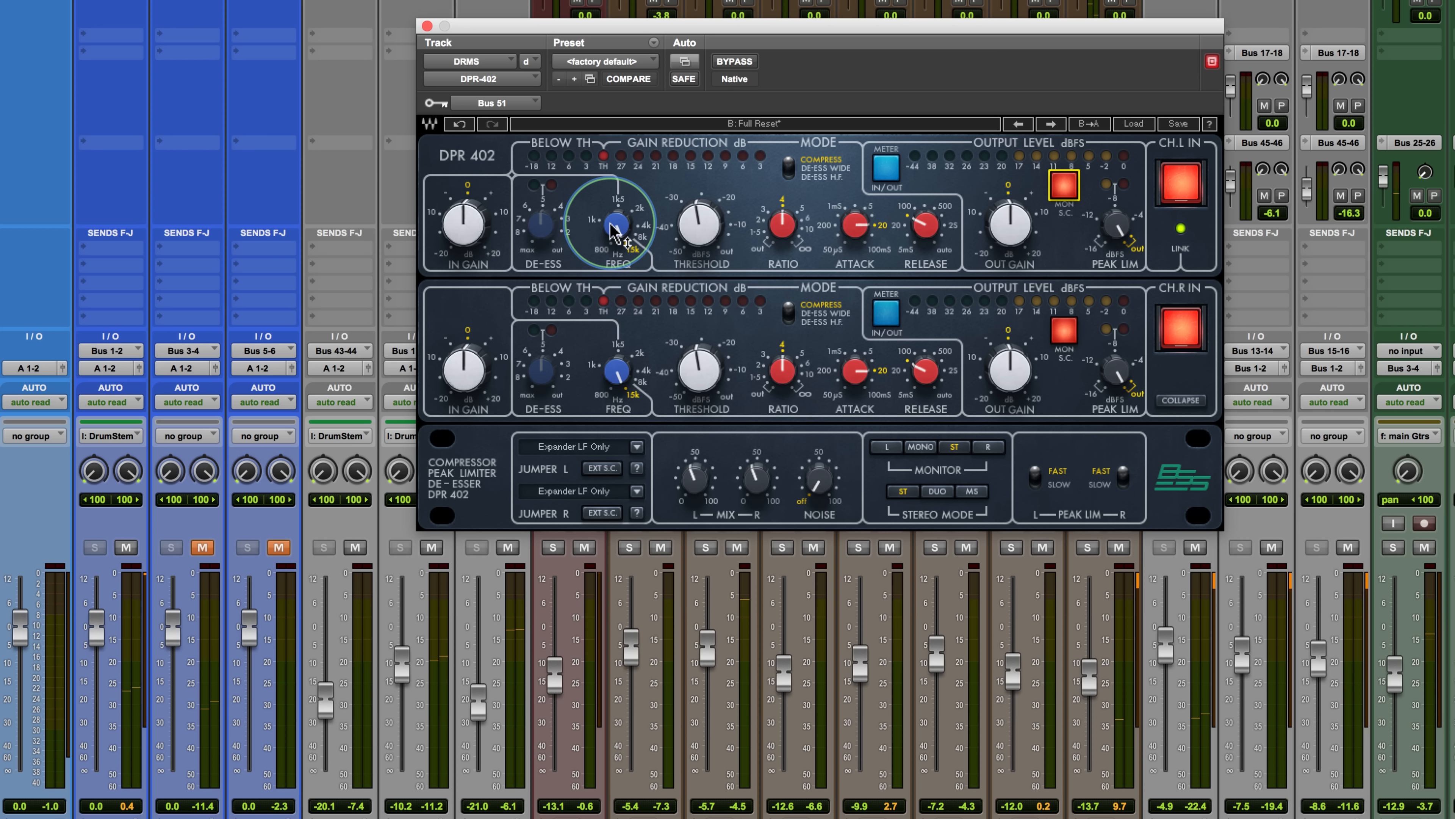
pyautogui.press('space')
pyautogui.moveTo(608, 233); pyautogui.dragTo(590, 381)
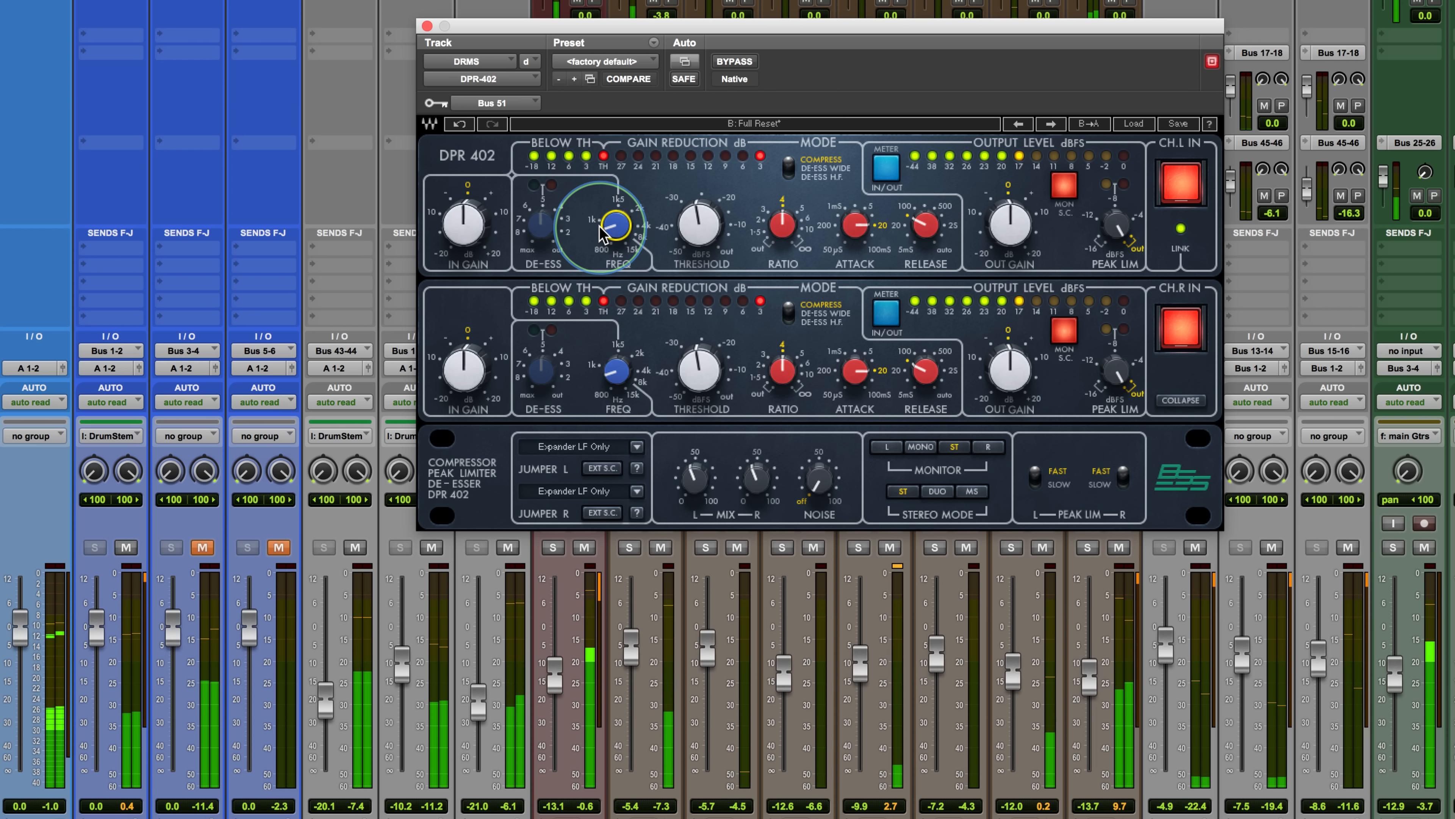
pyautogui.click(1058, 188)
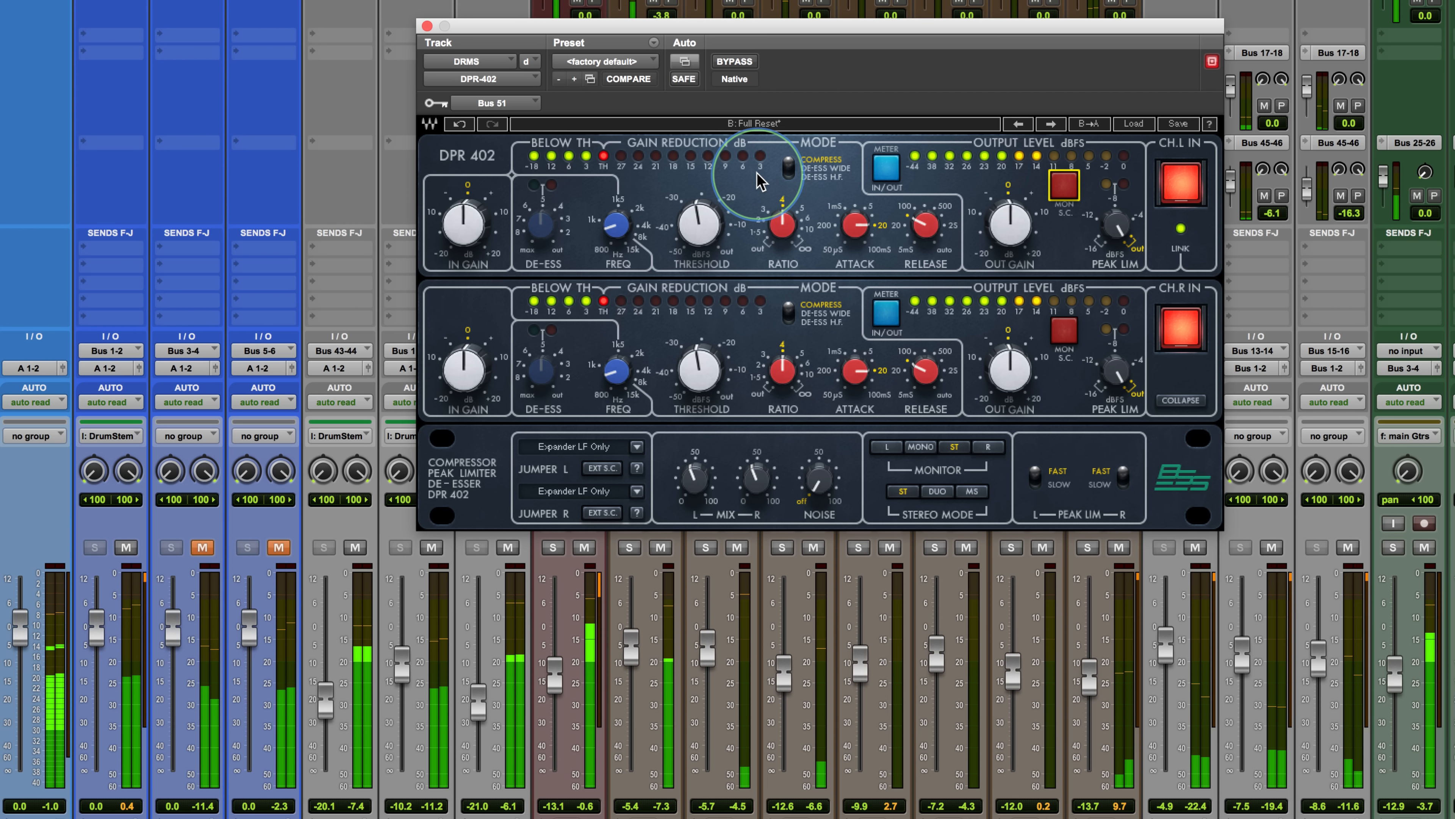
# Compare Expander Wide against Expander LF Only during playback, raising the mix to 75.7% on both channels
pyautogui.click(637, 448)
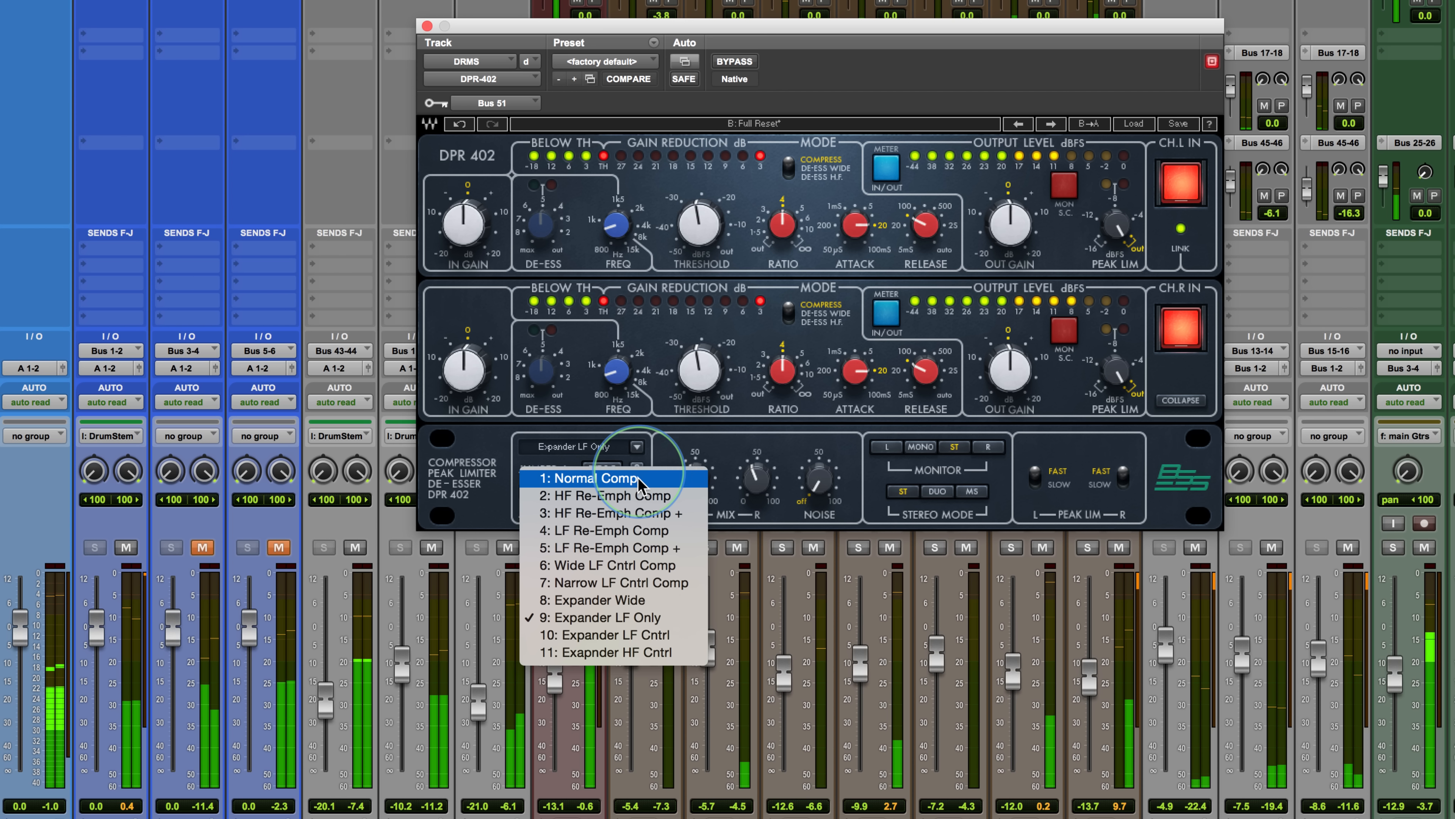
pyautogui.click(608, 599)
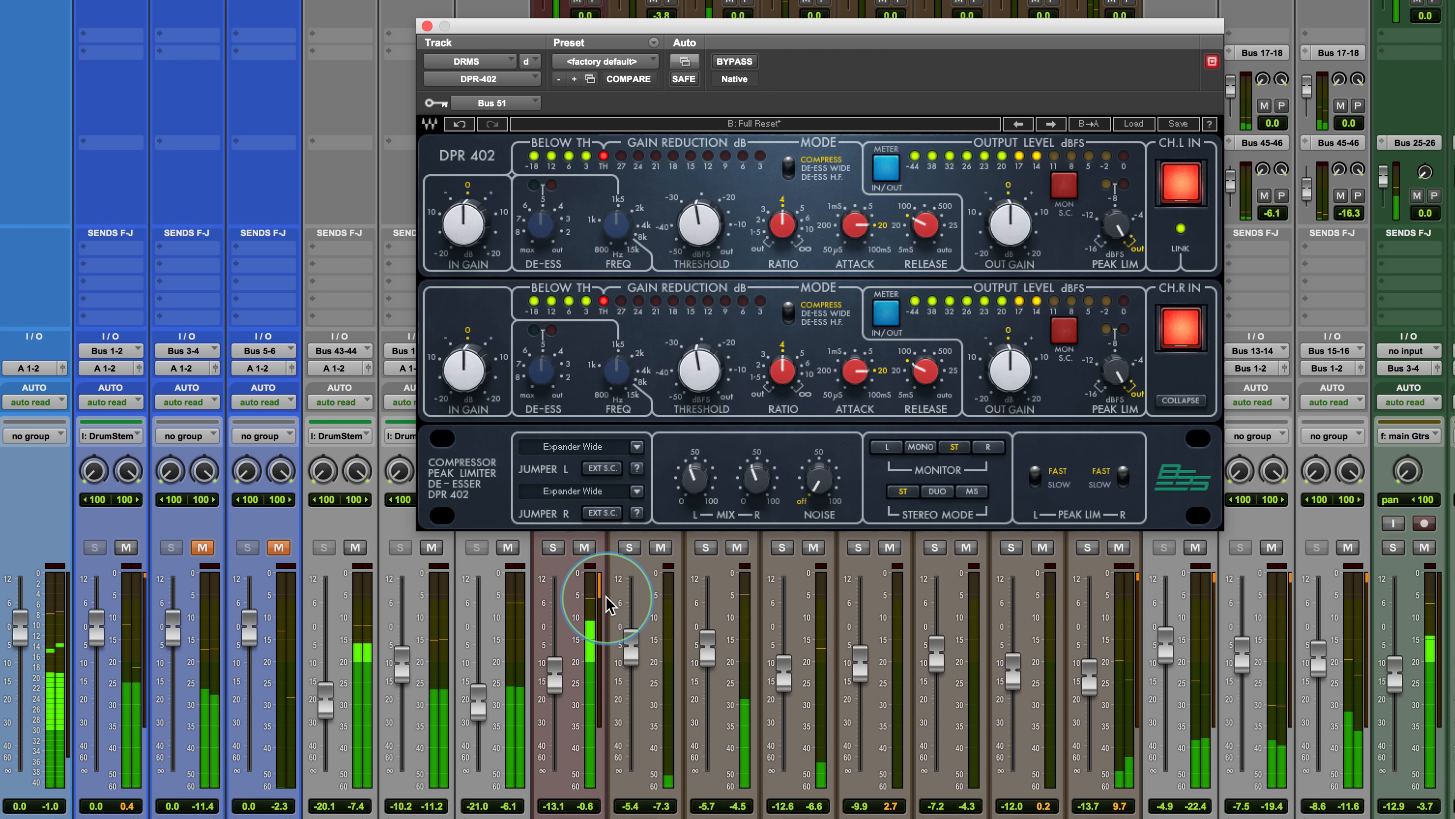
pyautogui.moveTo(689, 487); pyautogui.dragTo(692, 364)
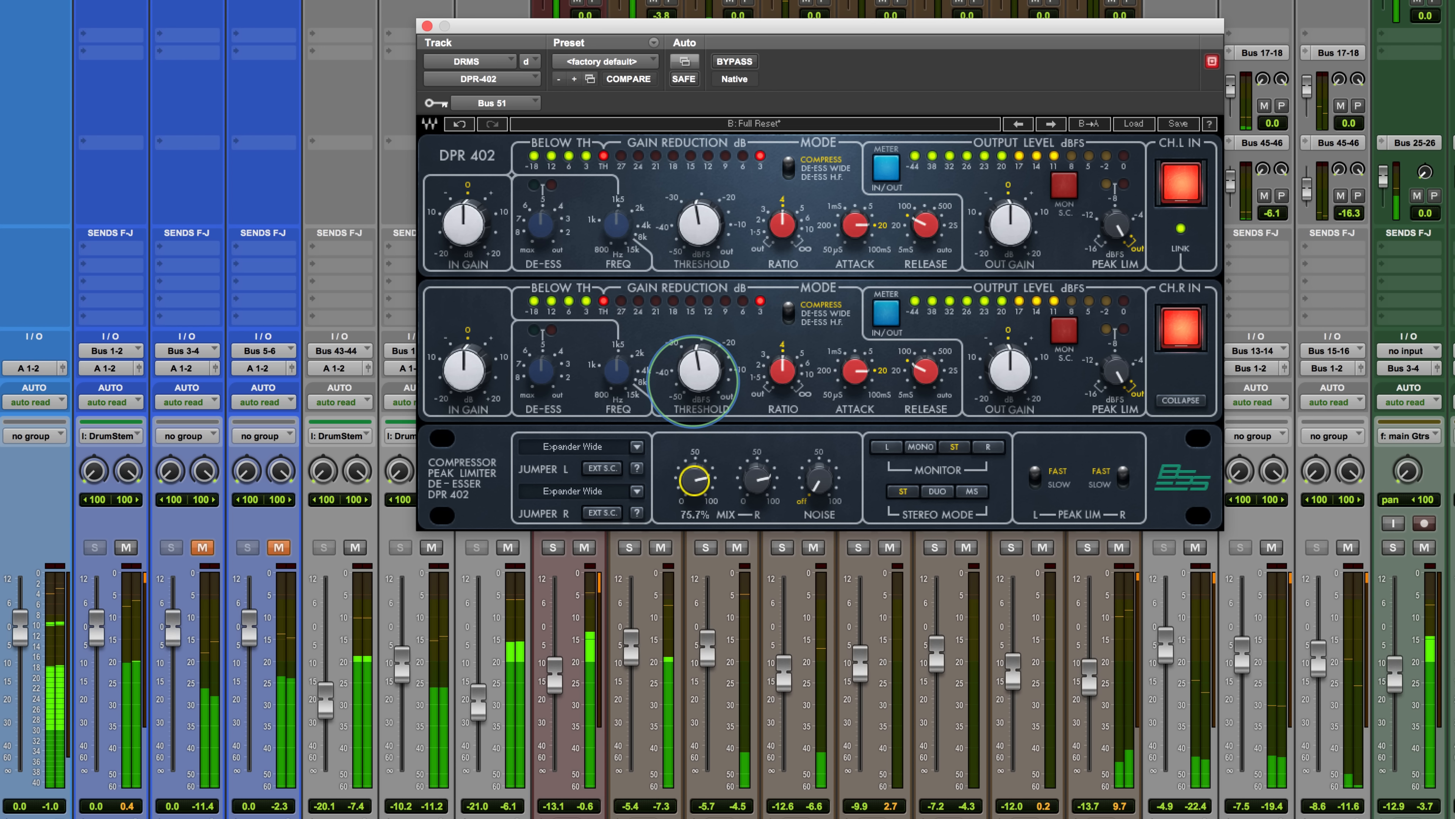
pyautogui.click(637, 447)
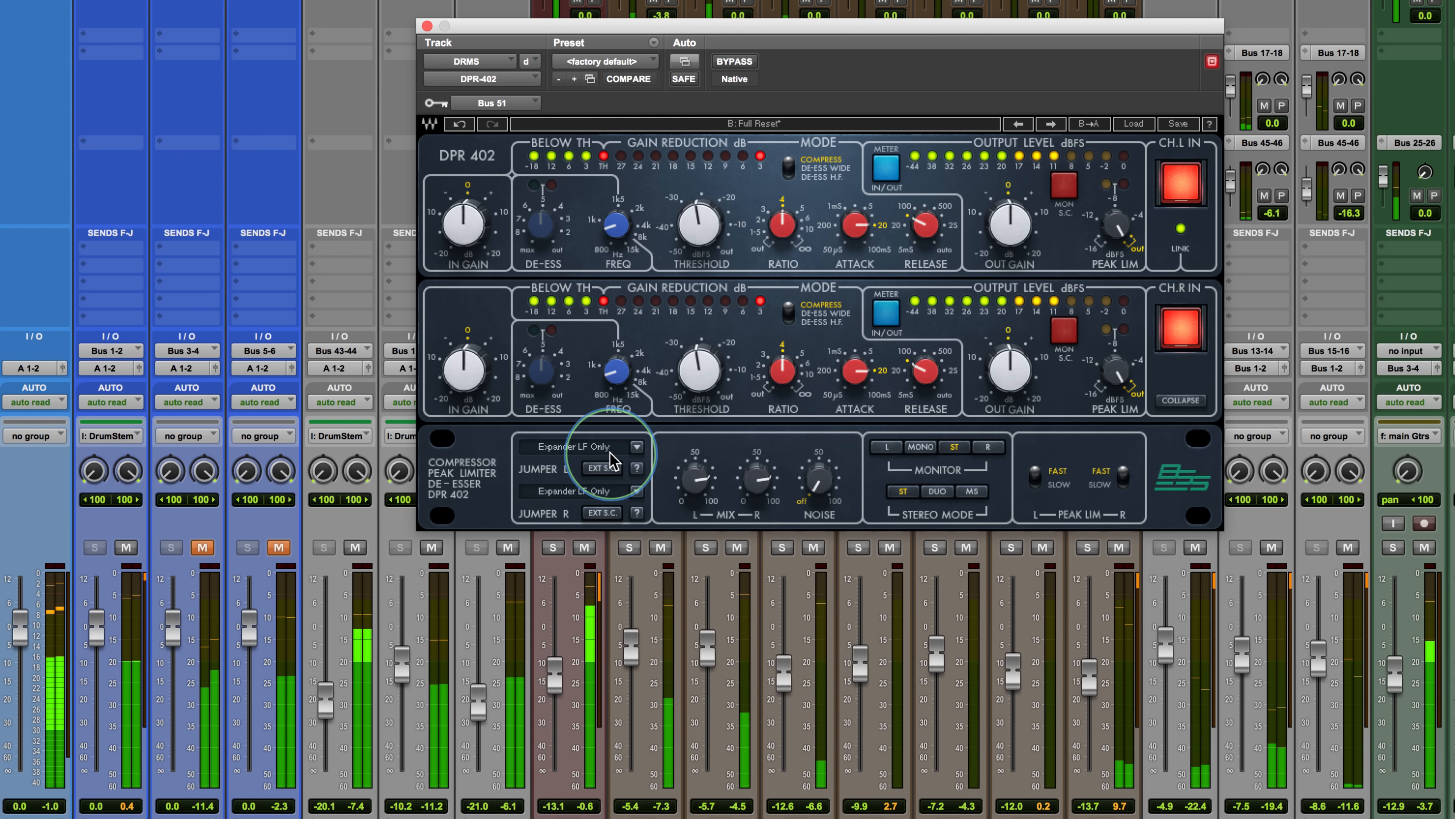
# Switch the jumper mode to Exapnder HF Cntrl, and briefly monitor the sidechain signal during playback
pyautogui.click(630, 491)
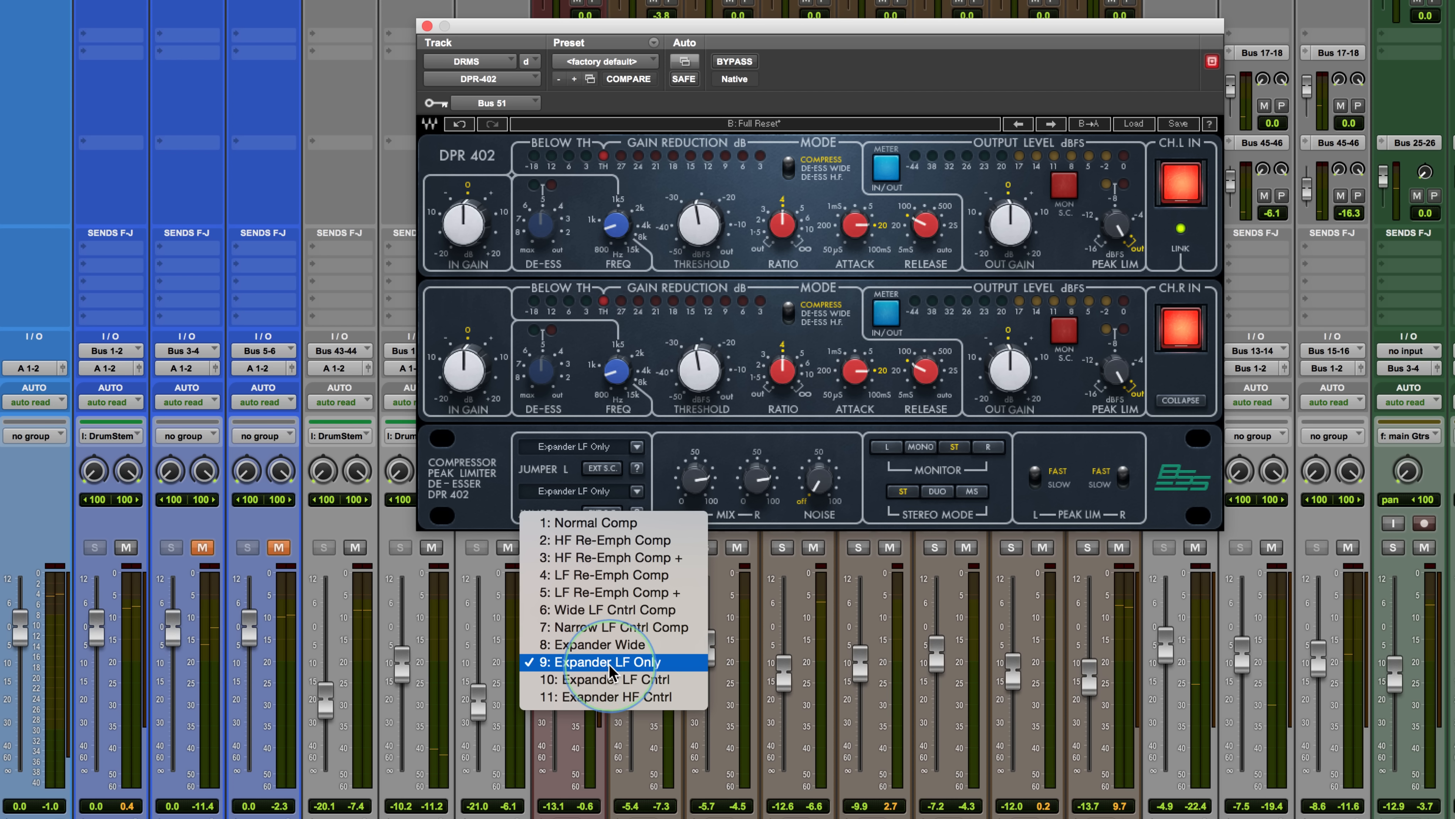
pyautogui.click(614, 696)
pyautogui.press('space')
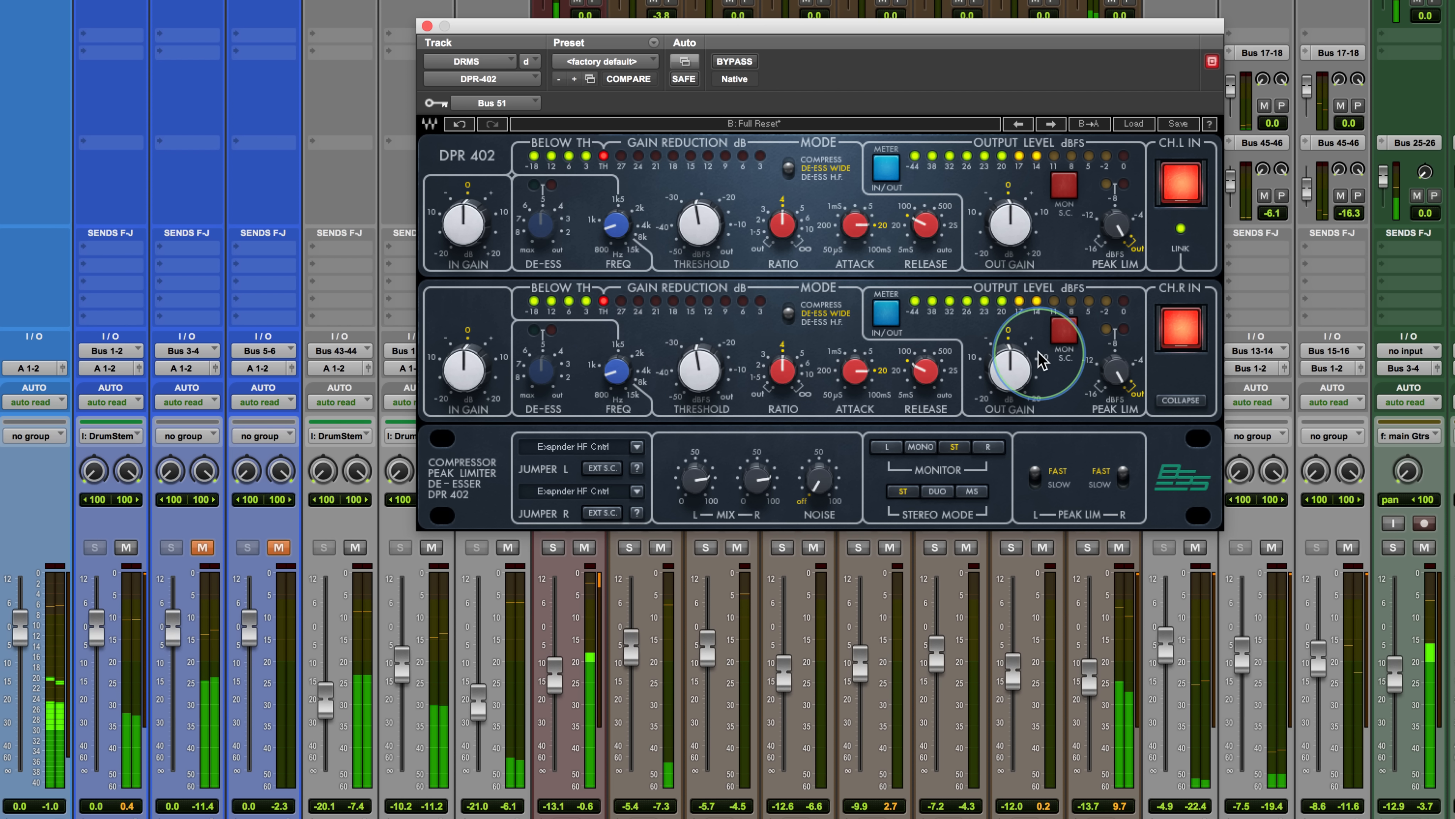
pyautogui.click(1064, 330)
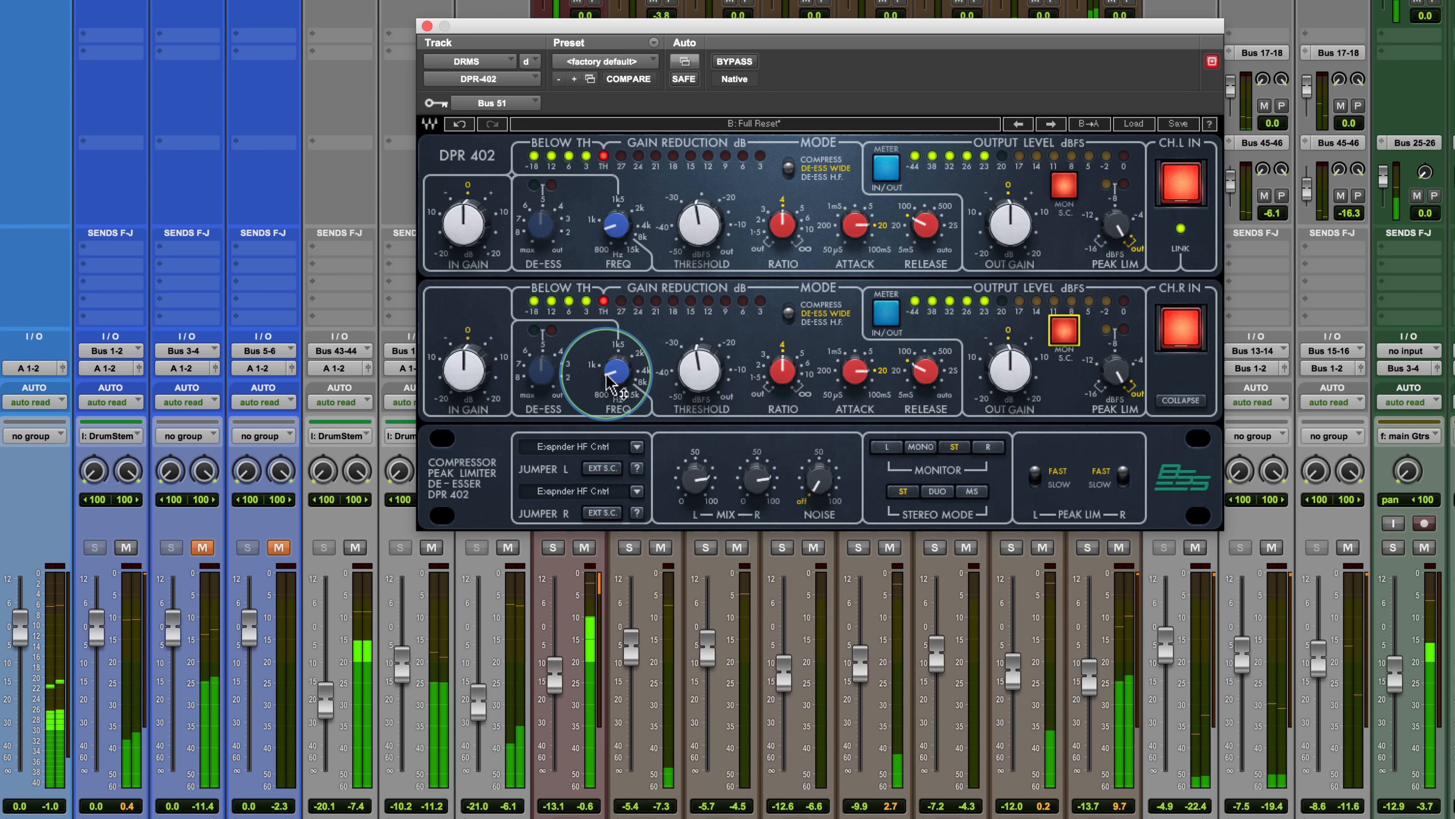
pyautogui.click(1059, 338)
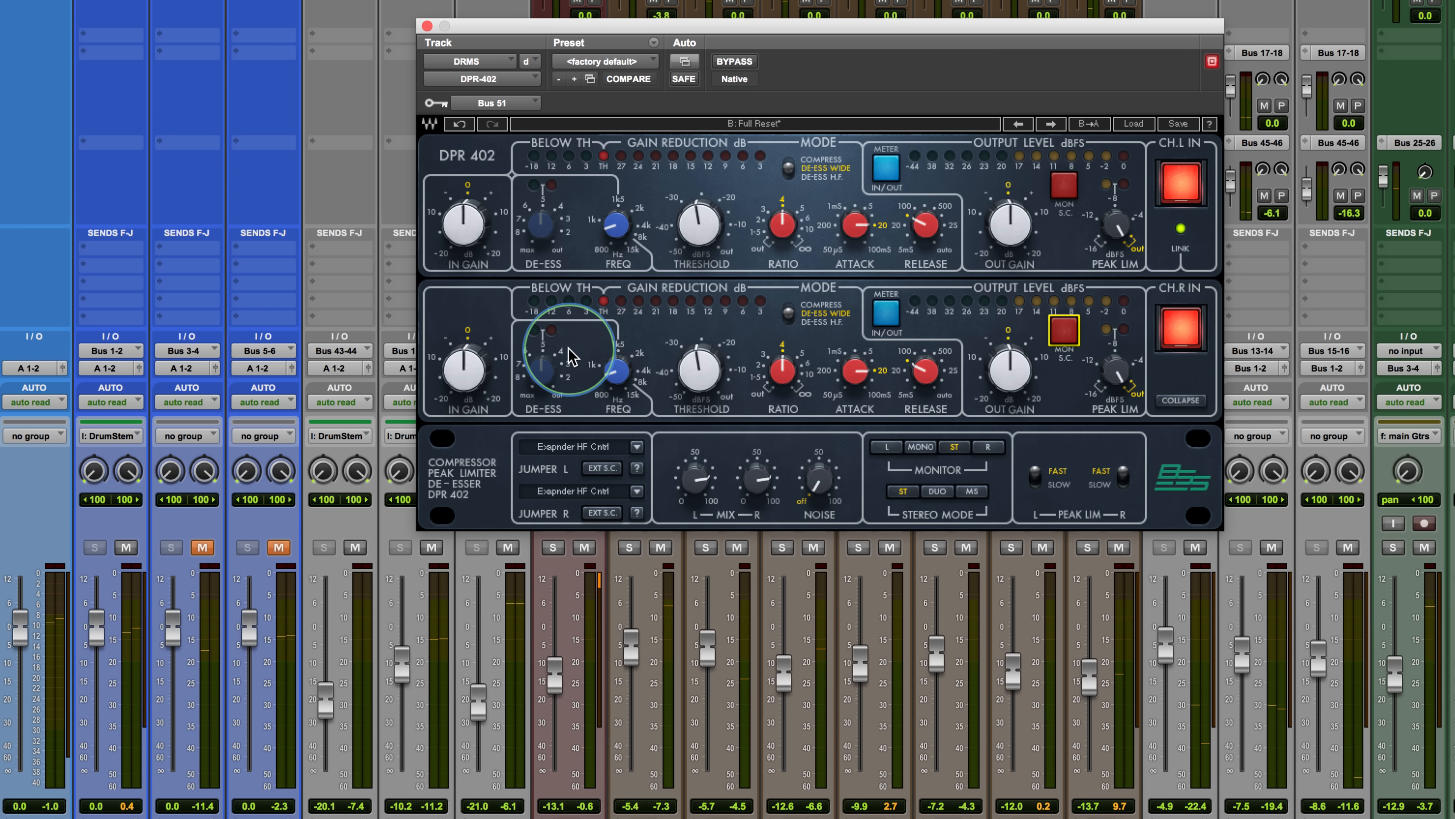
# Monitor the sidechain again with the frequency raised slightly above 1 kHz, and play the drums
pyautogui.click(637, 447)
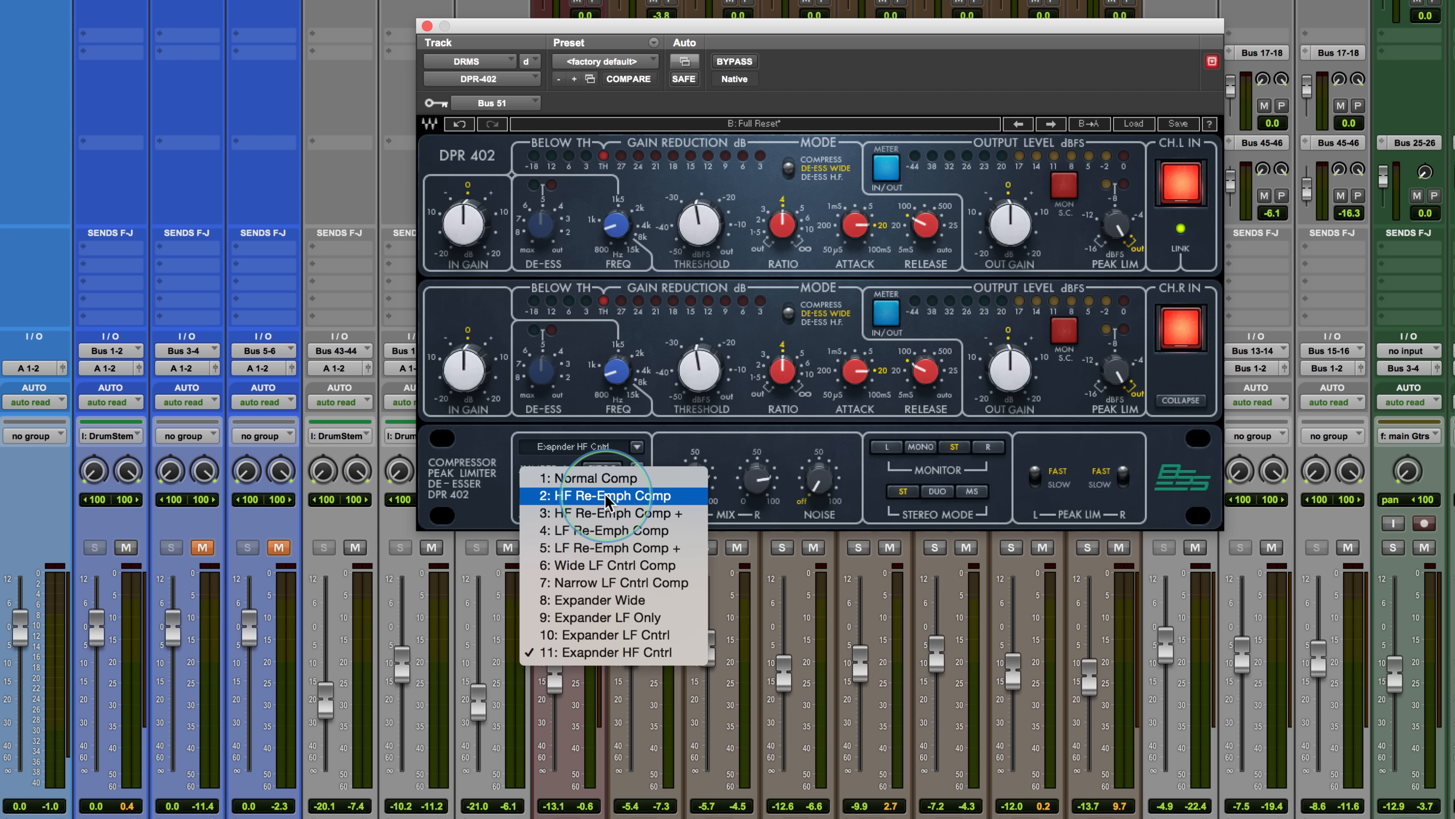
pyautogui.click(673, 459)
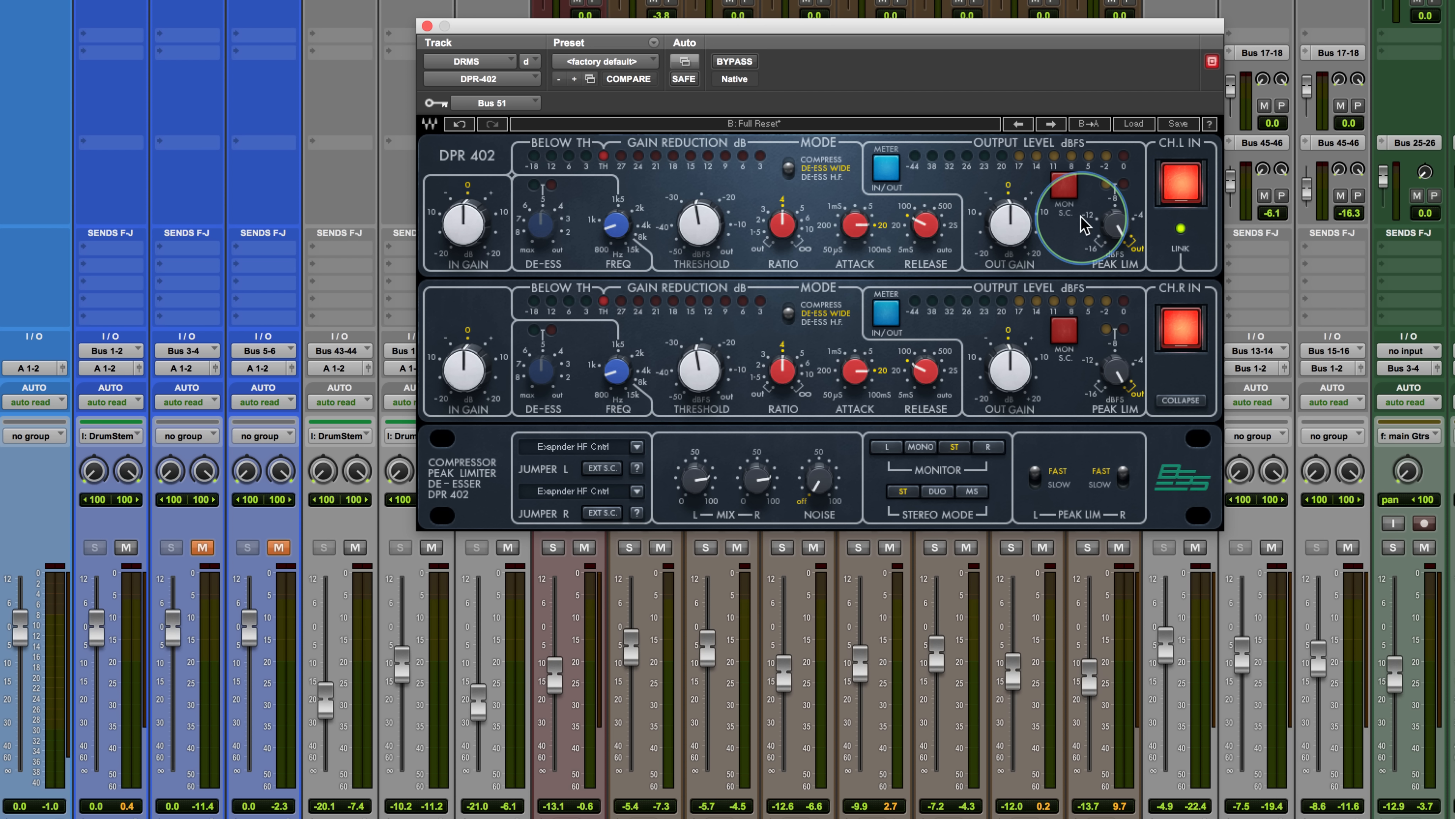
pyautogui.click(1066, 186)
pyautogui.moveTo(607, 225); pyautogui.dragTo(608, 183)
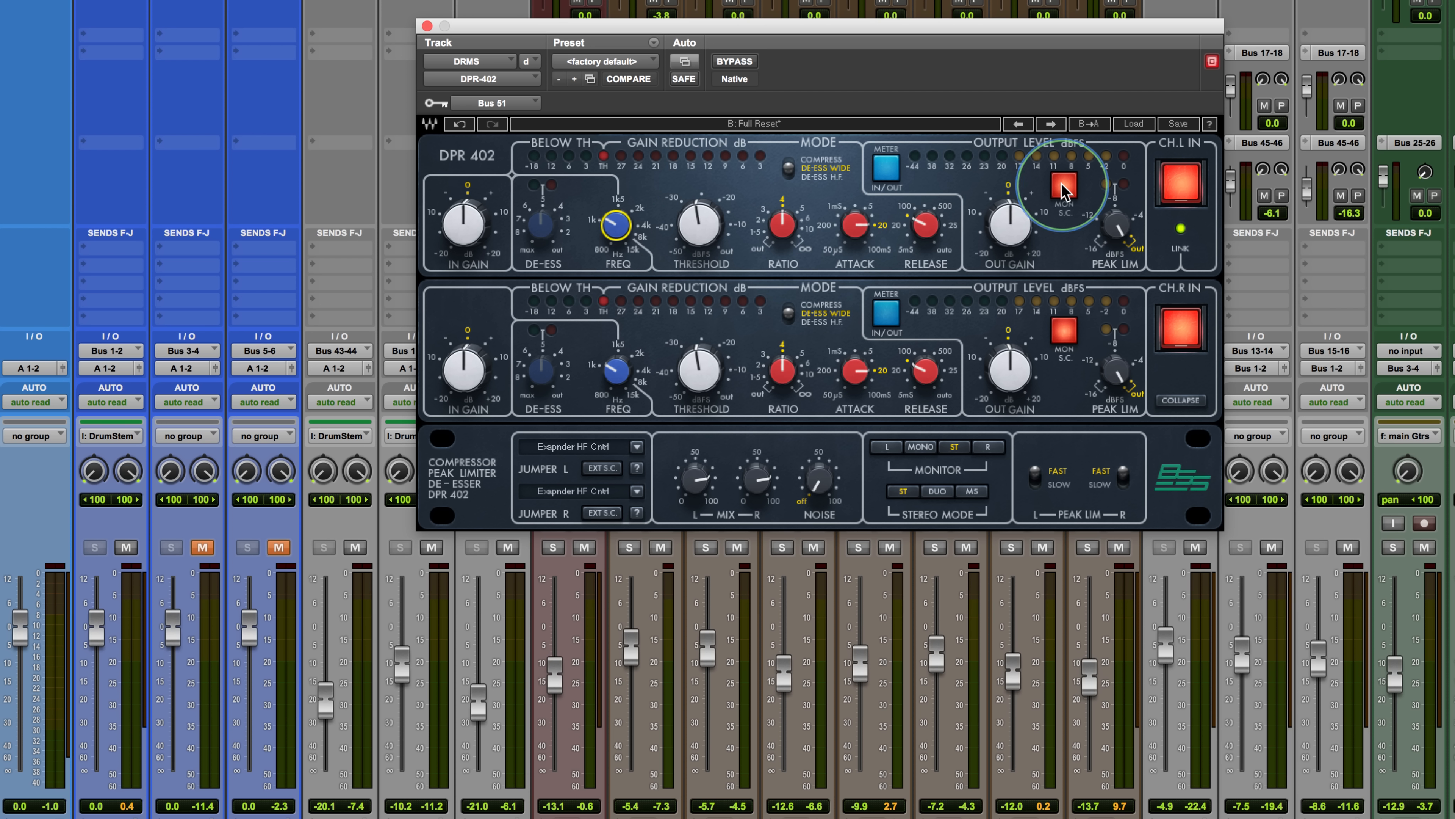
pyautogui.press('space')
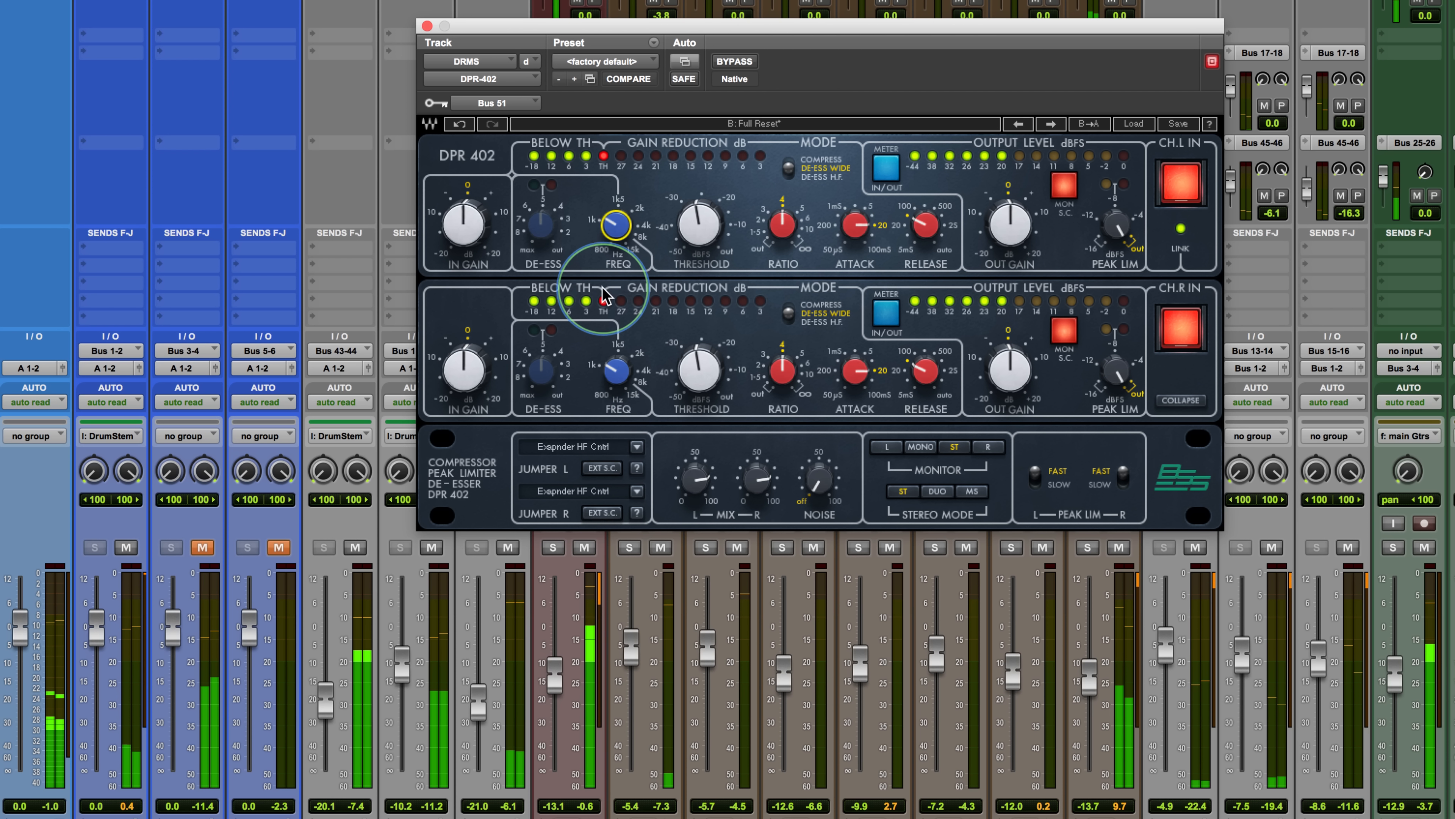
# Audition the sidechain in Normal Comp, HF Re-Emph Comp, HF Re-Emph Comp + and LF Re-Emph Comp modes
pyautogui.click(619, 448)
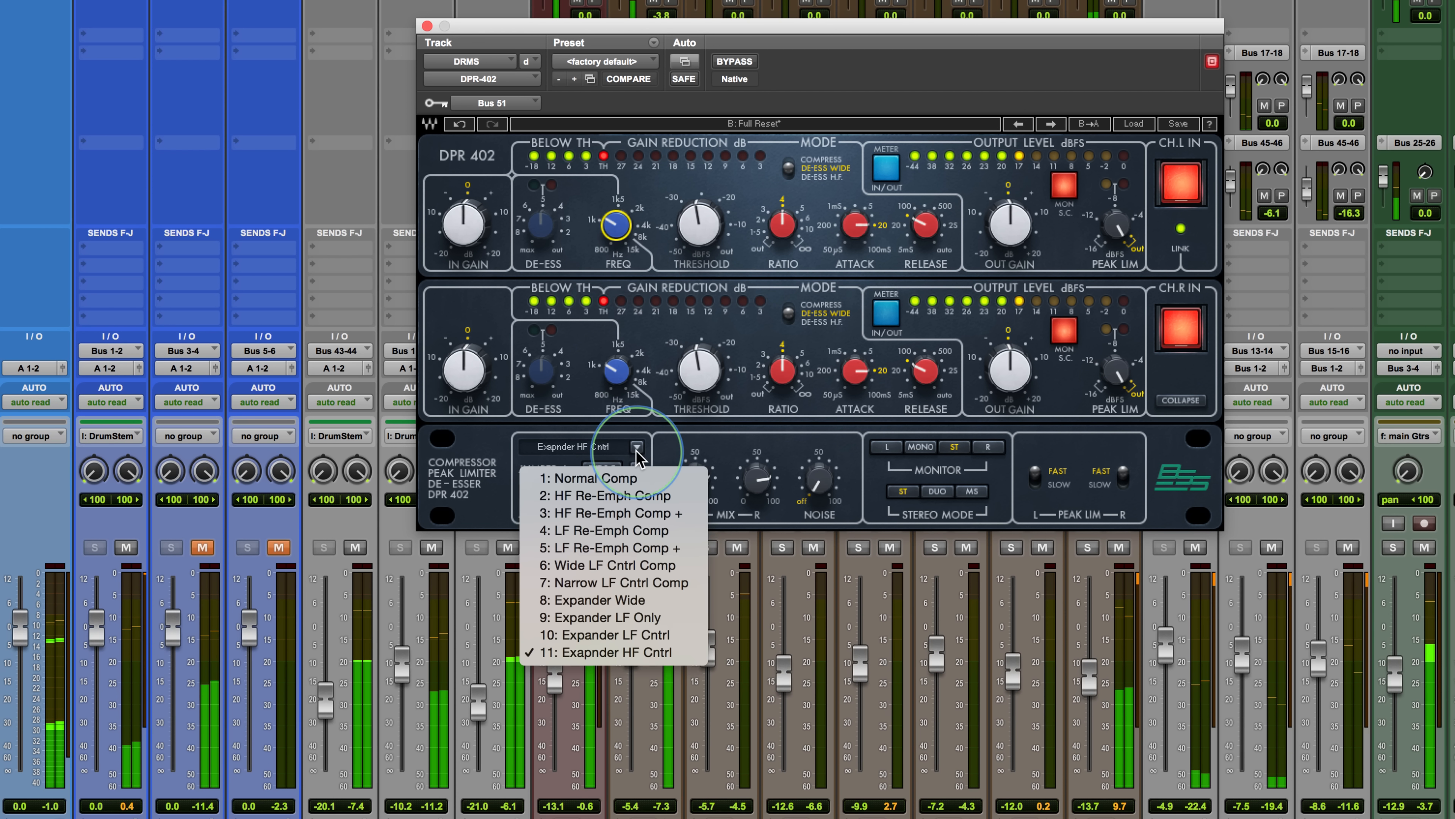
pyautogui.click(613, 479)
pyautogui.click(619, 447)
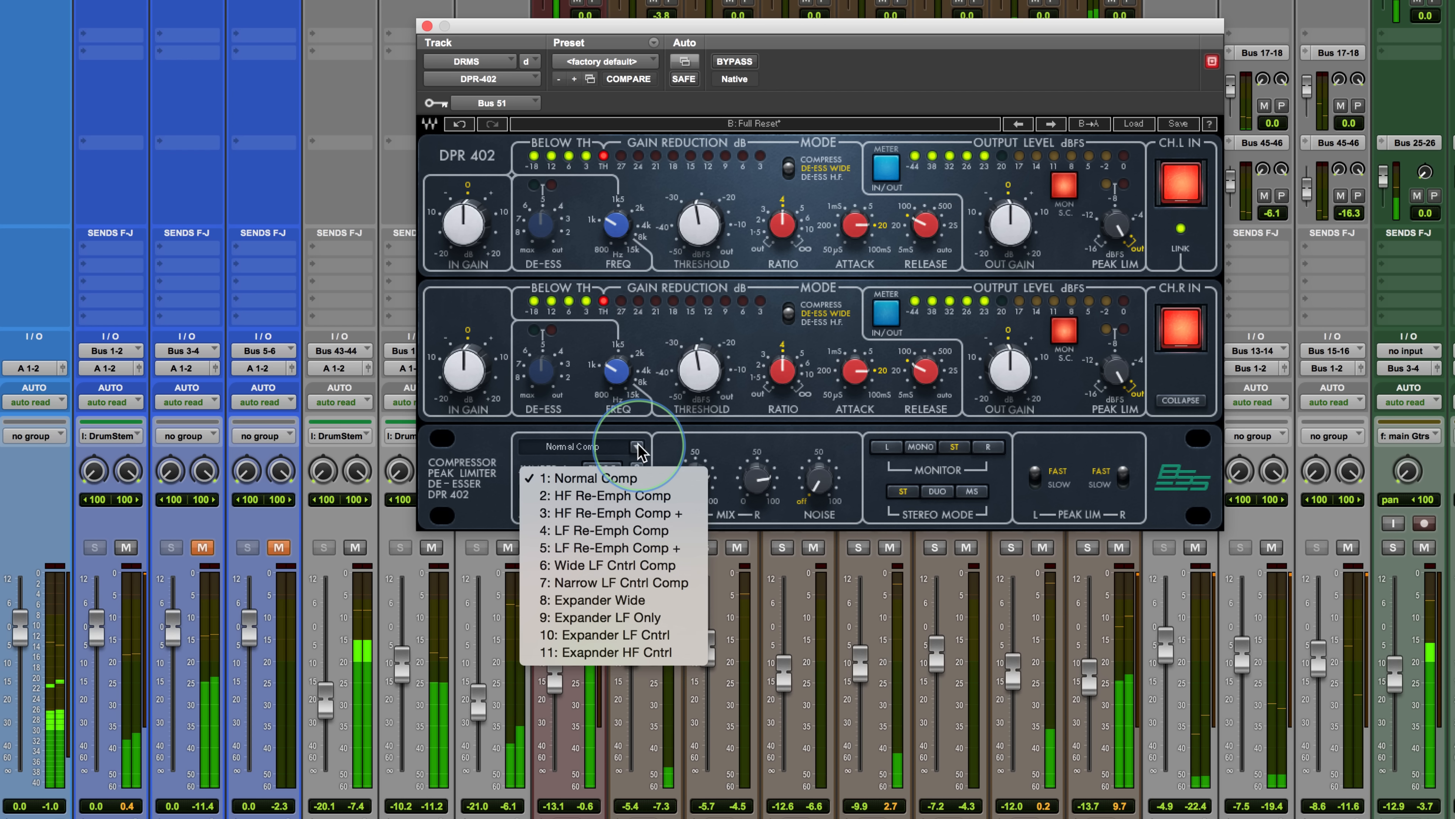
pyautogui.click(606, 496)
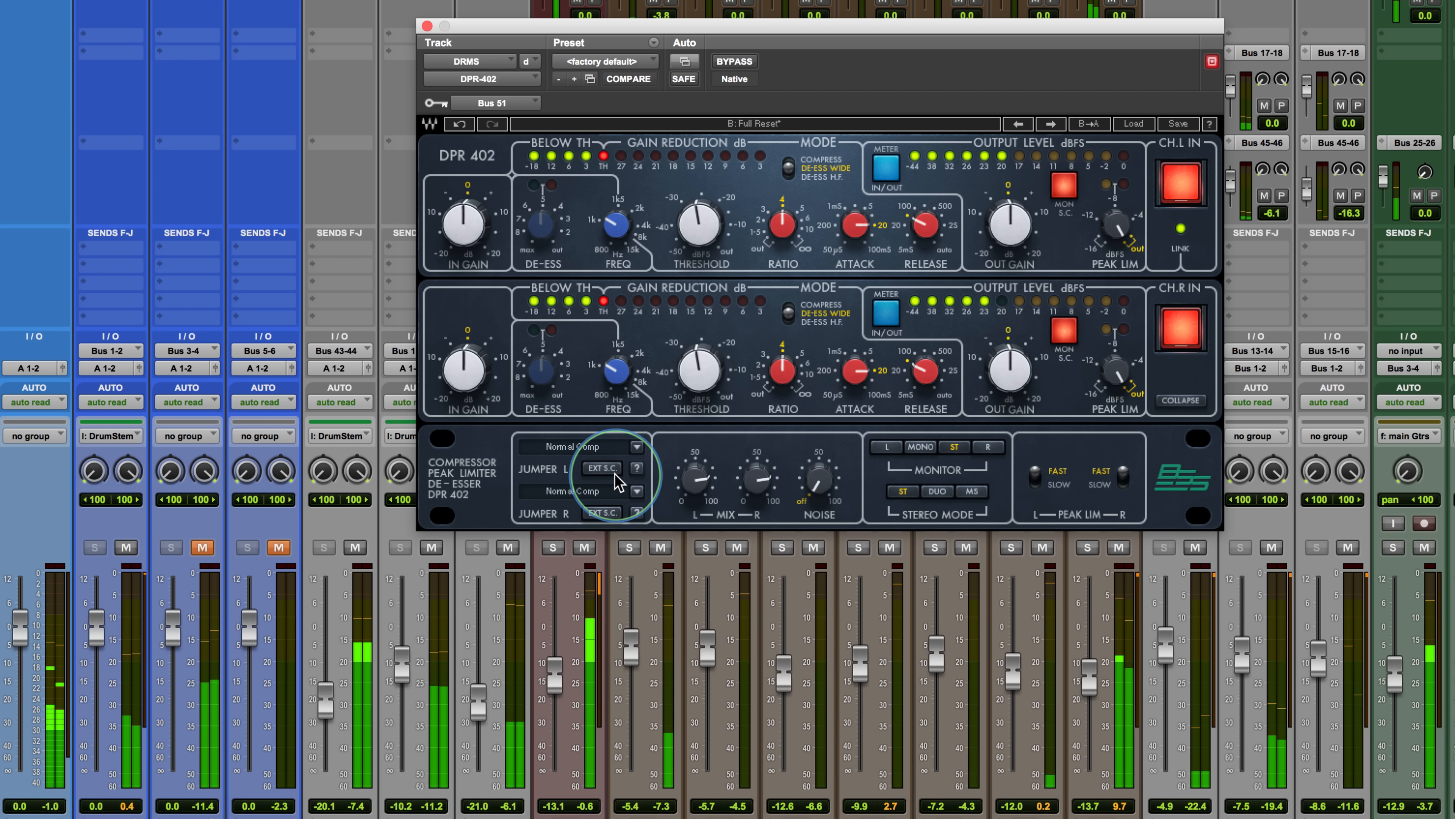
pyautogui.click(636, 448)
pyautogui.click(616, 513)
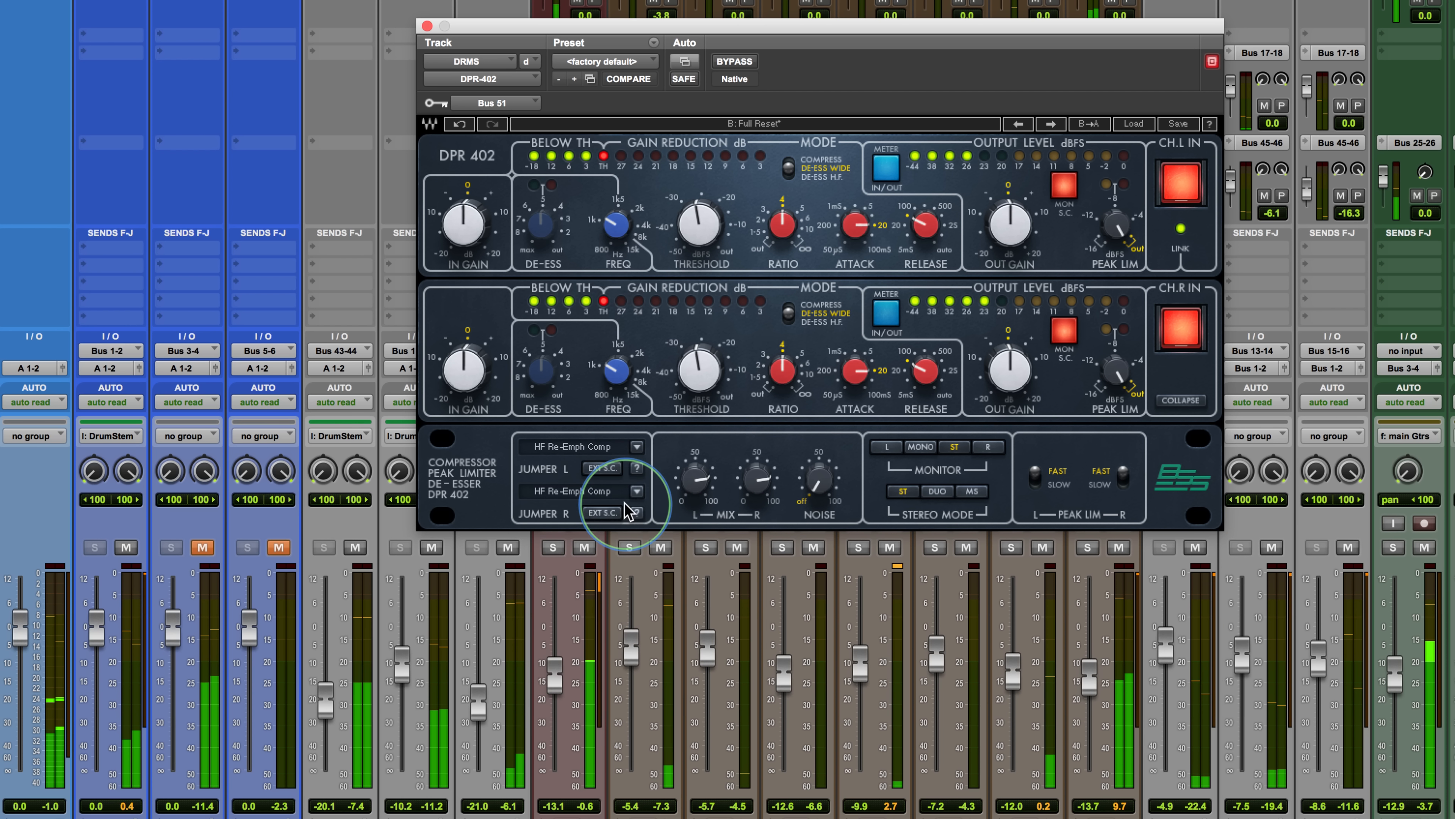
pyautogui.click(637, 448)
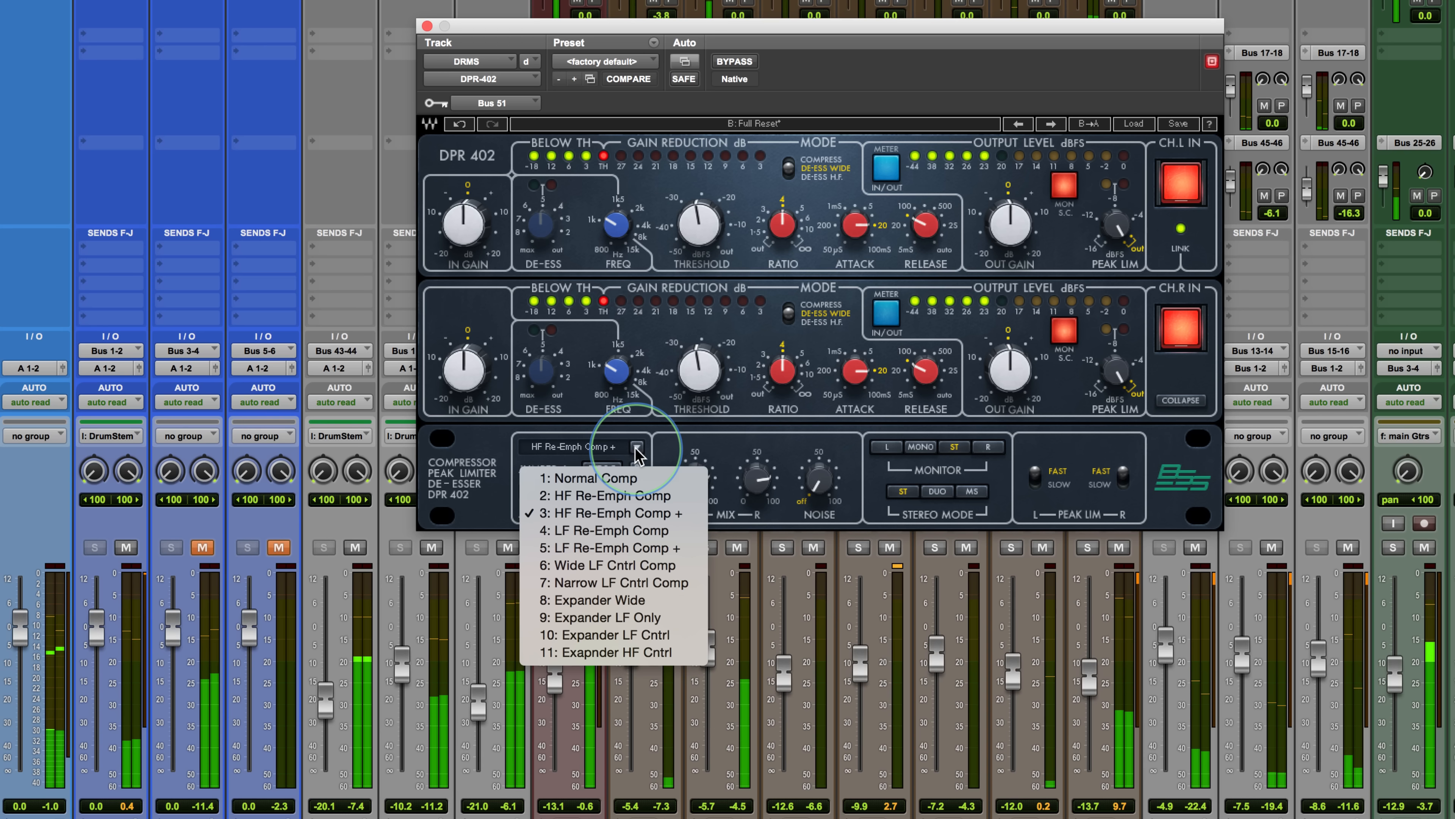
pyautogui.click(619, 530)
# Audition the sidechain through the remaining jumper modes from LF Re-Emph Comp + onwards, ending back on Normal Comp
pyautogui.click(587, 447)
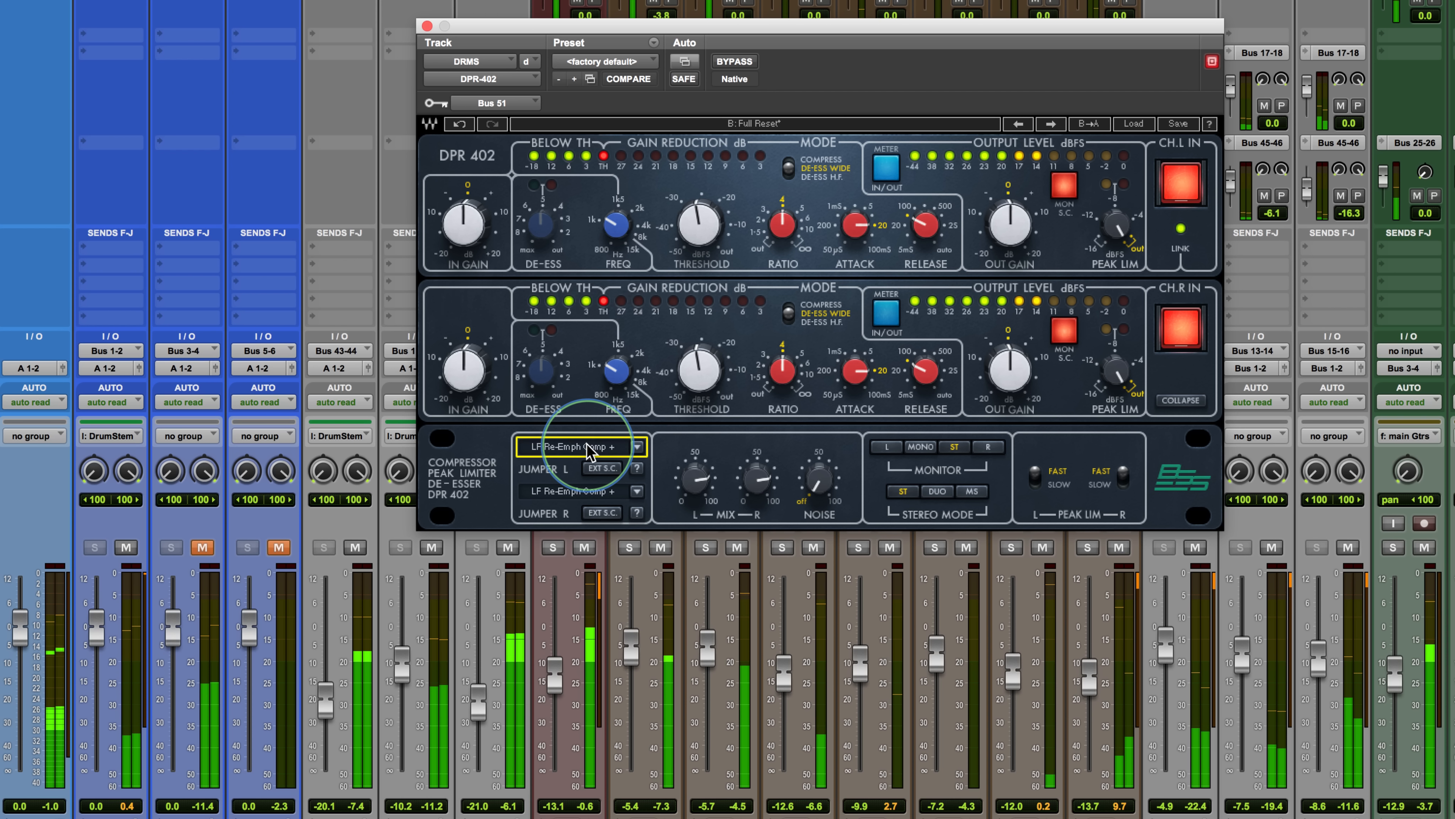
pyautogui.click(588, 448)
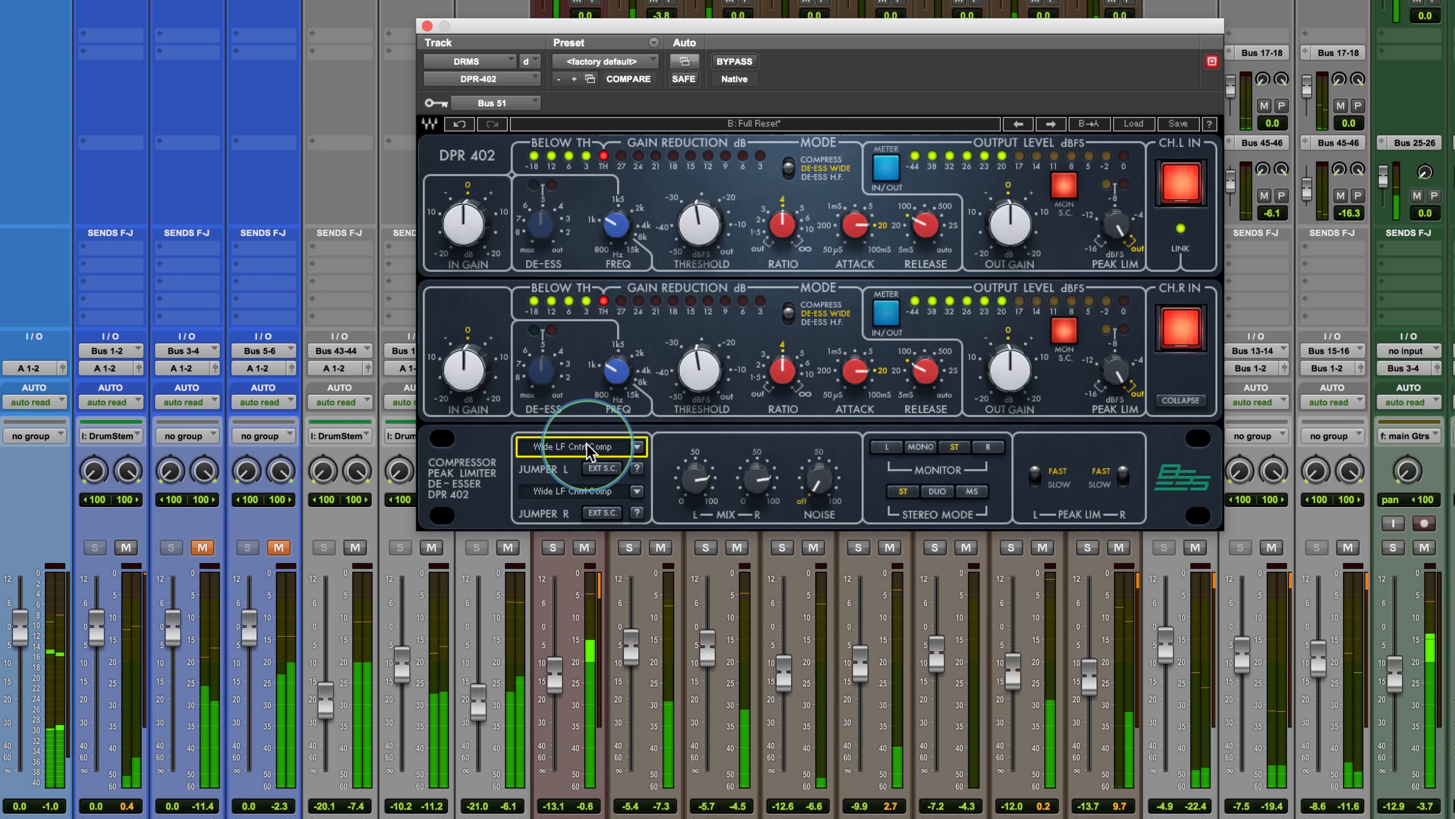
pyautogui.click(521, 452)
pyautogui.click(569, 452)
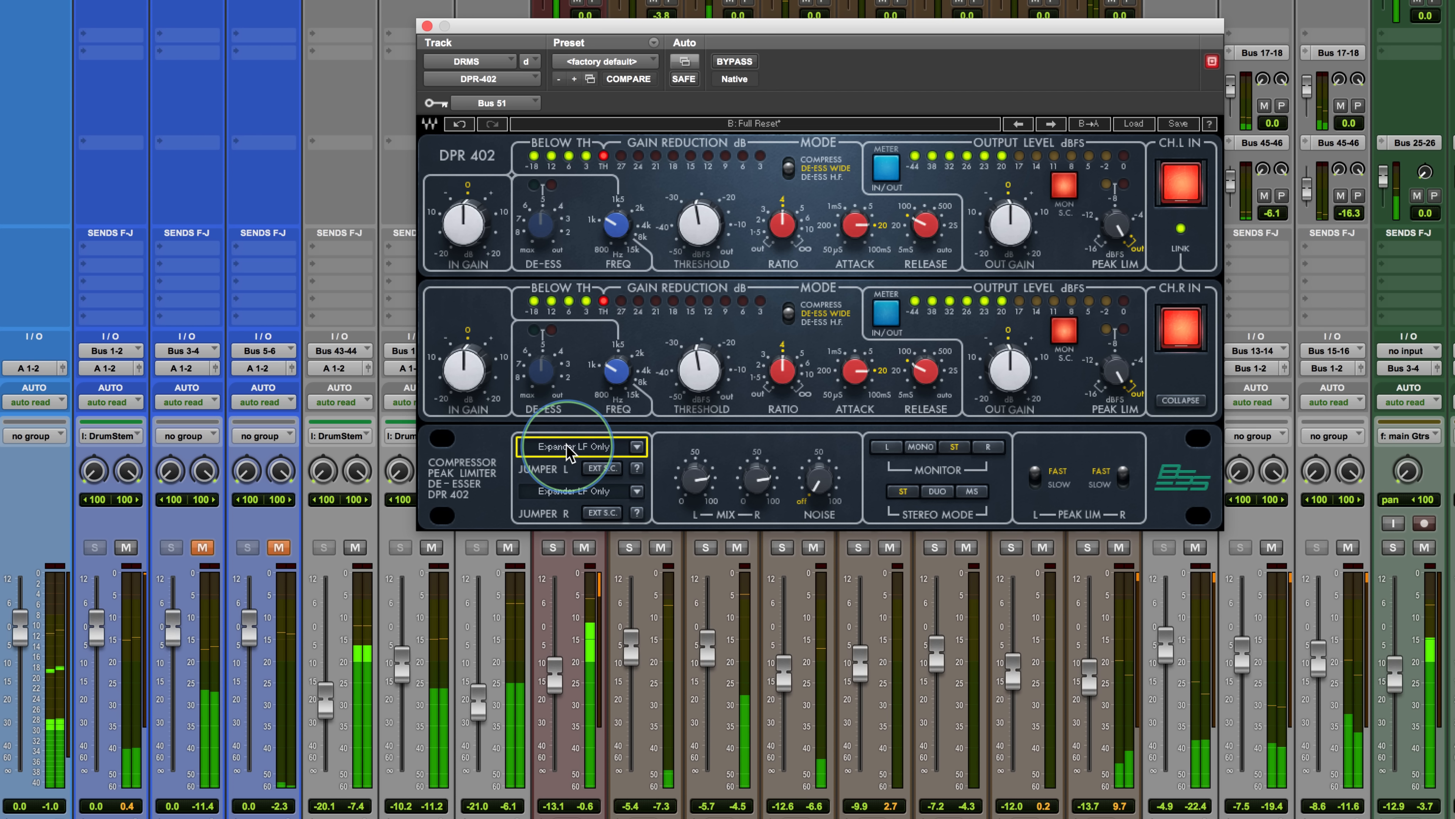
pyautogui.click(568, 452)
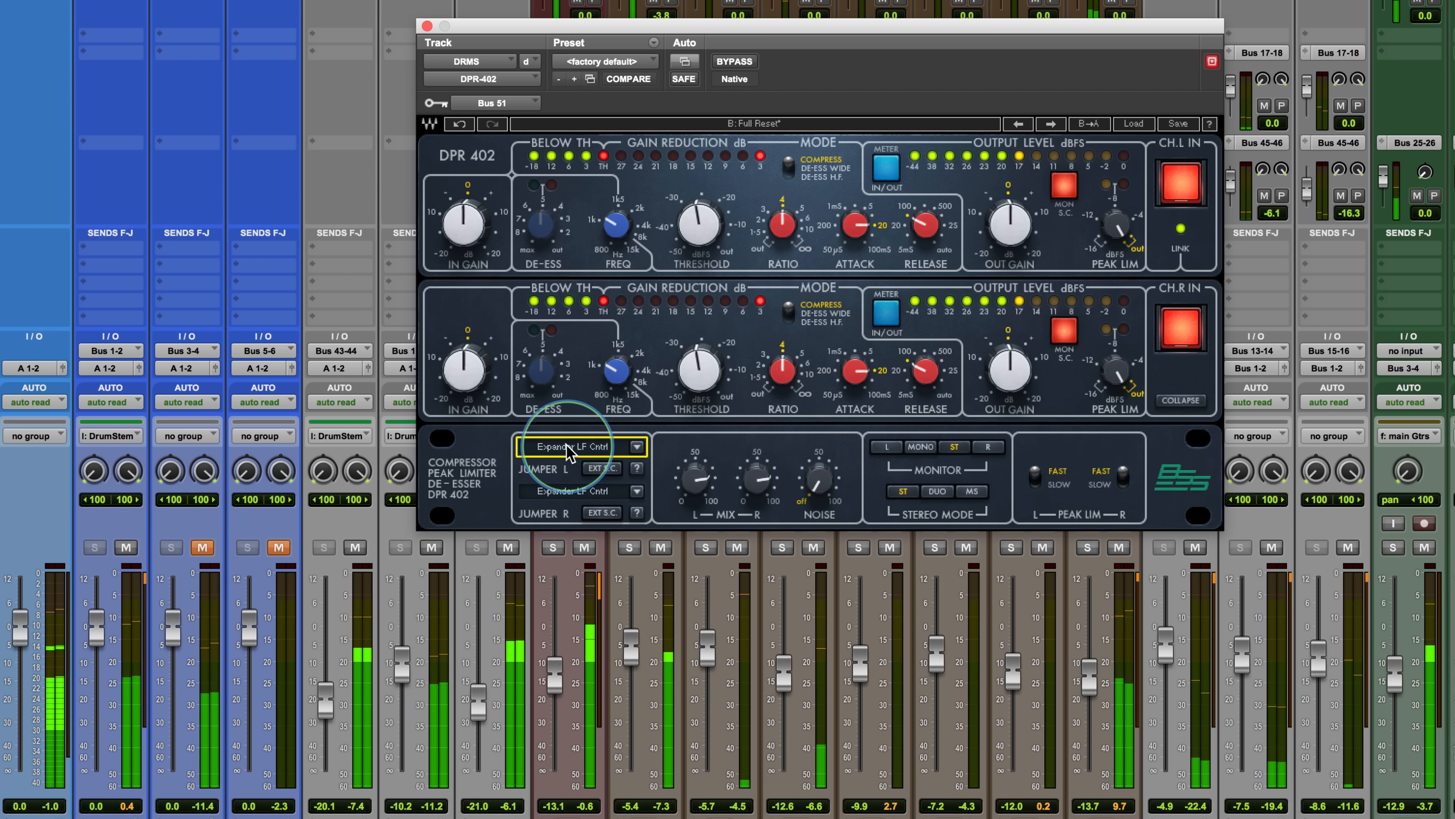
pyautogui.click(569, 452)
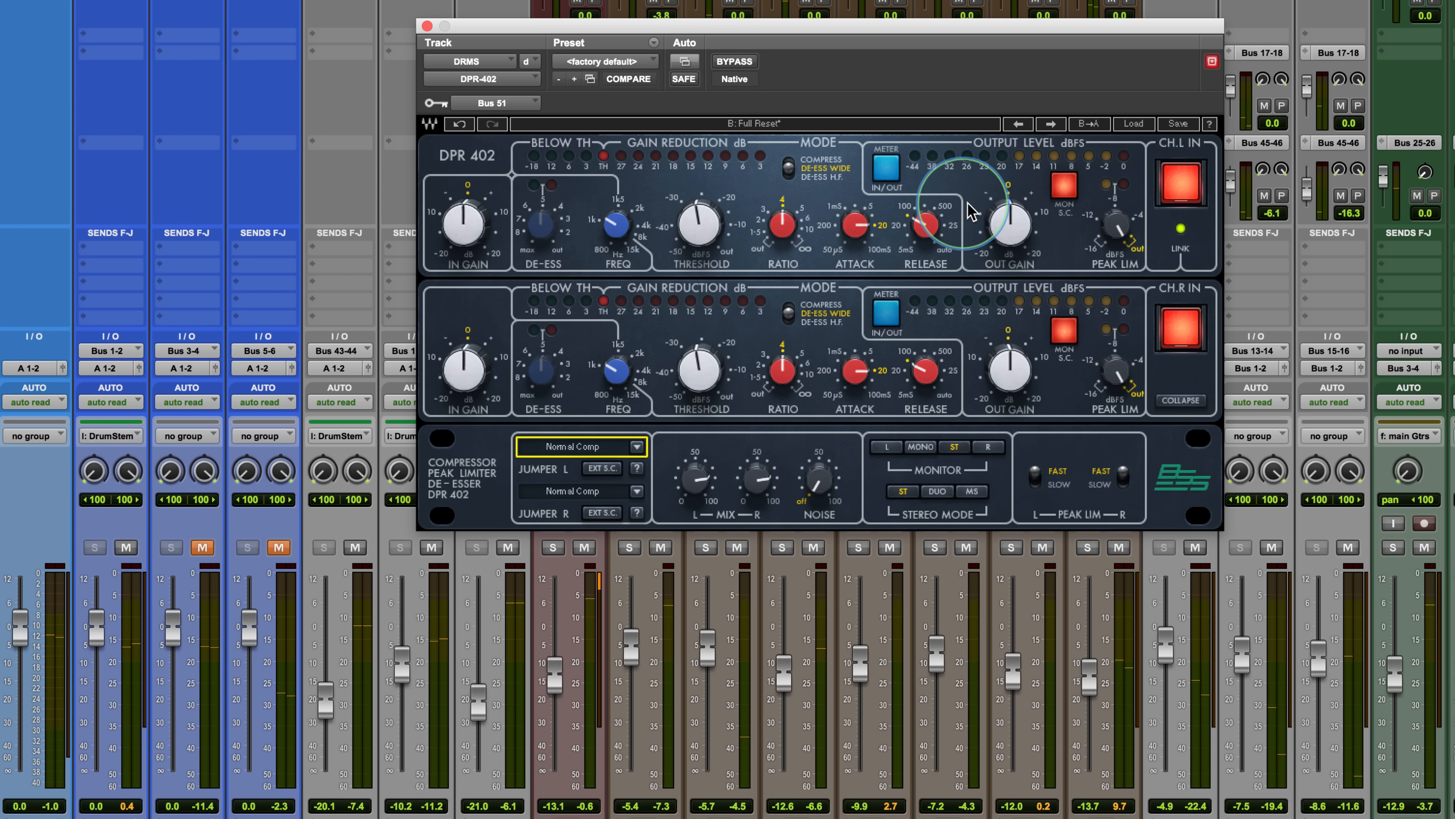
# Turn off sidechain monitoring, and switch the plugin to its A: Full Reset setup
pyautogui.click(1074, 192)
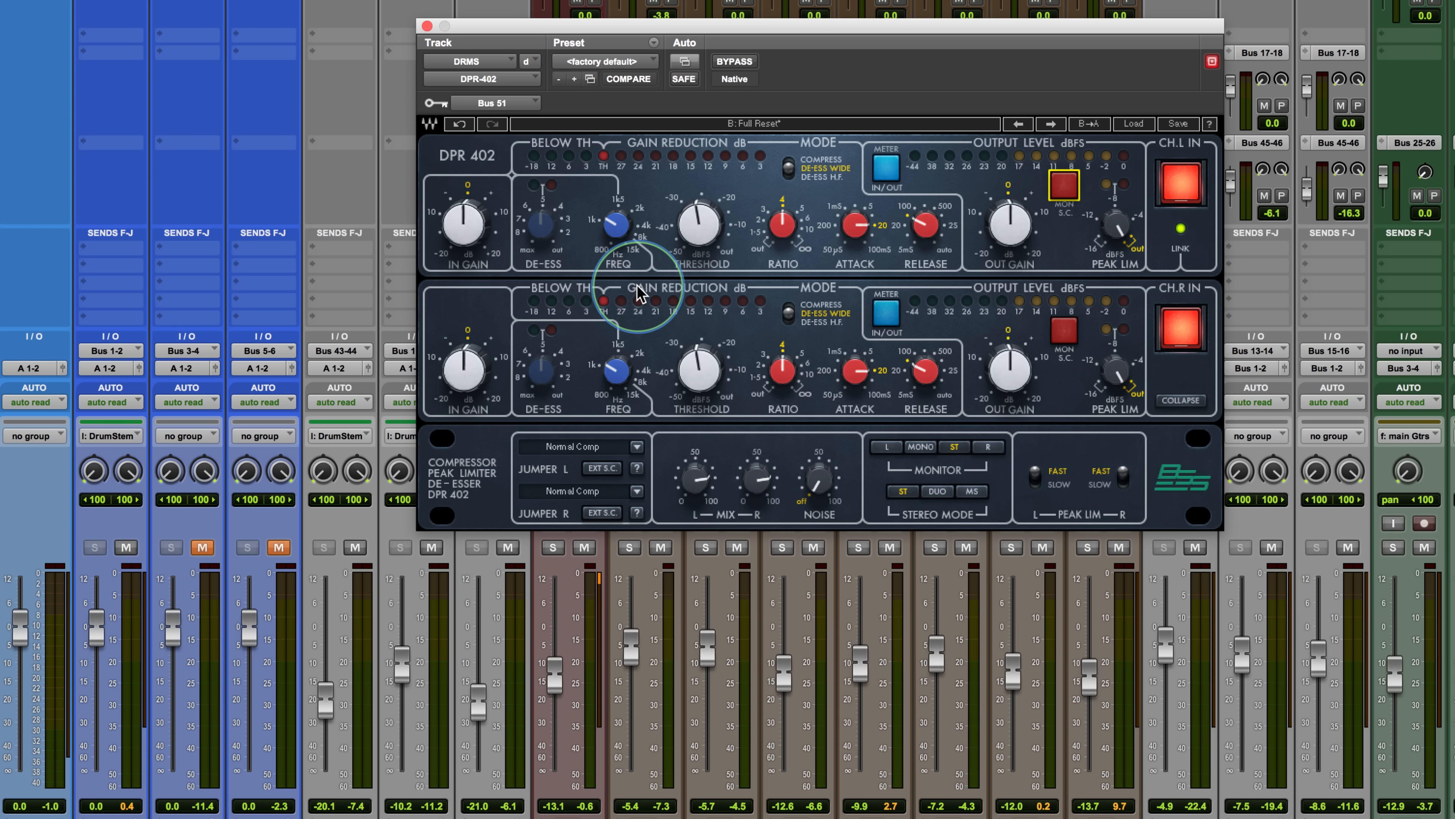
pyautogui.click(825, 124)
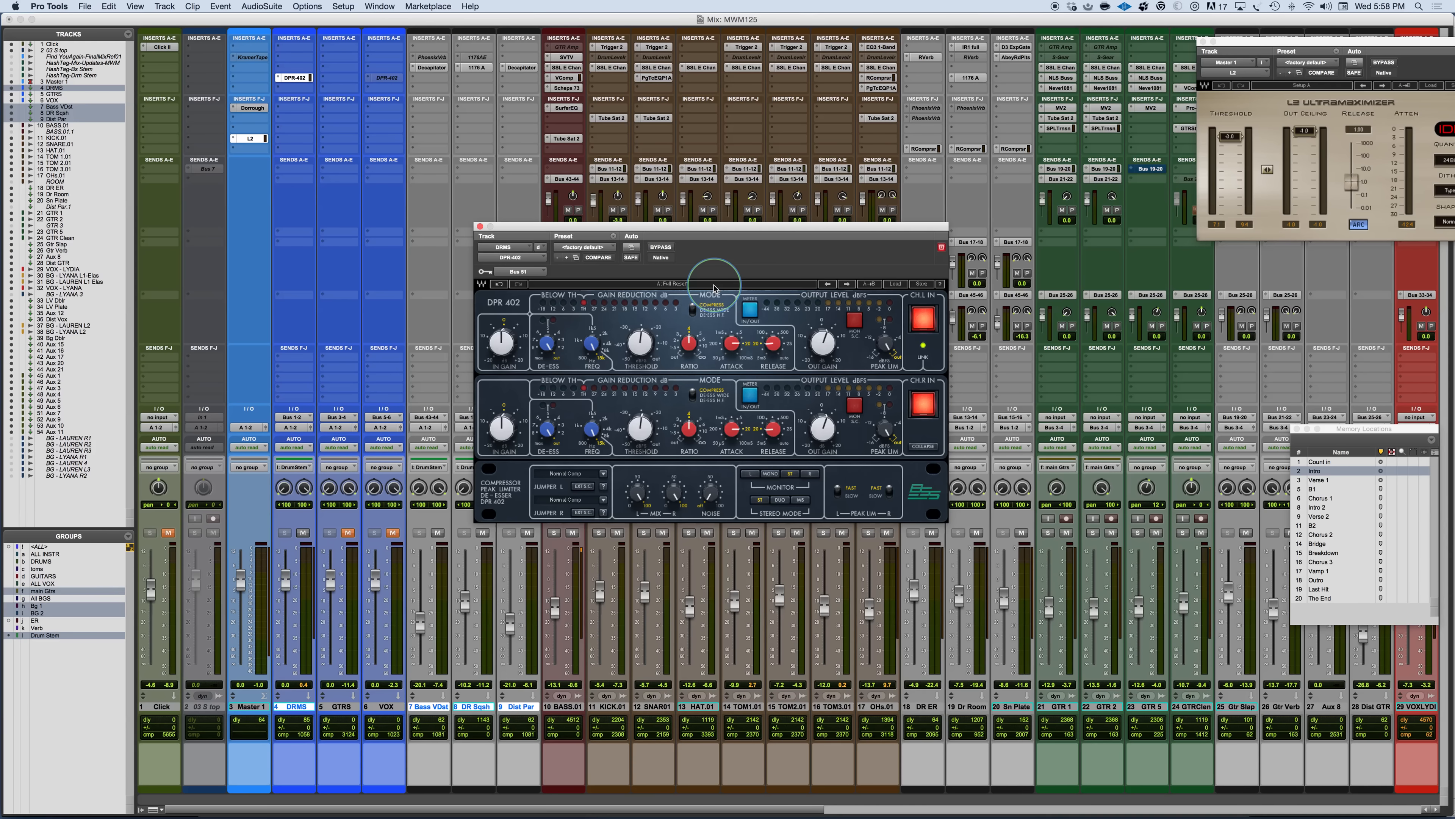
# Unmute the GTRS track, and copy the DPR-402 insert from DRMS onto it
pyautogui.click(347, 533)
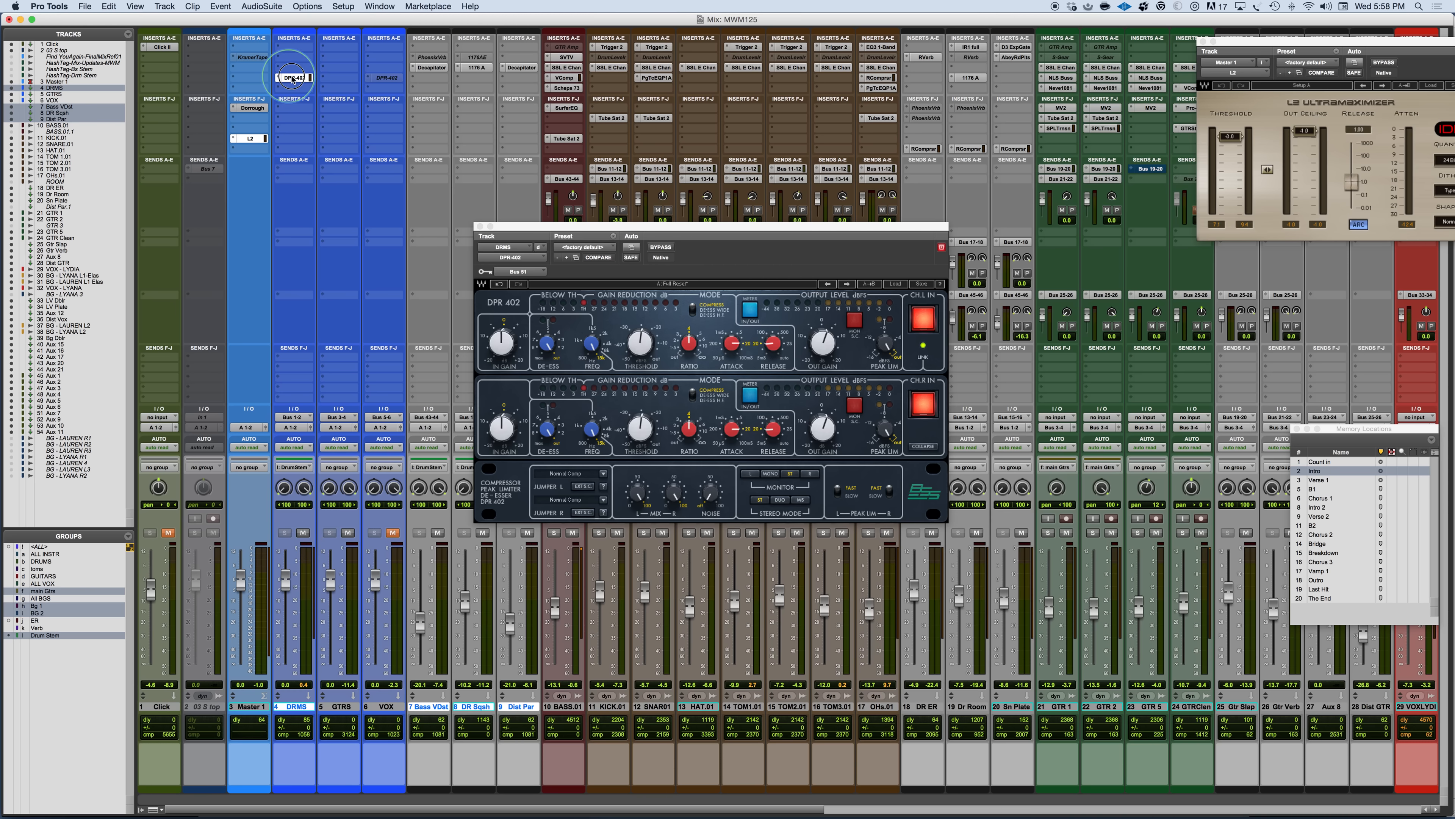
pyautogui.moveTo(295, 78); pyautogui.dragTo(337, 82)
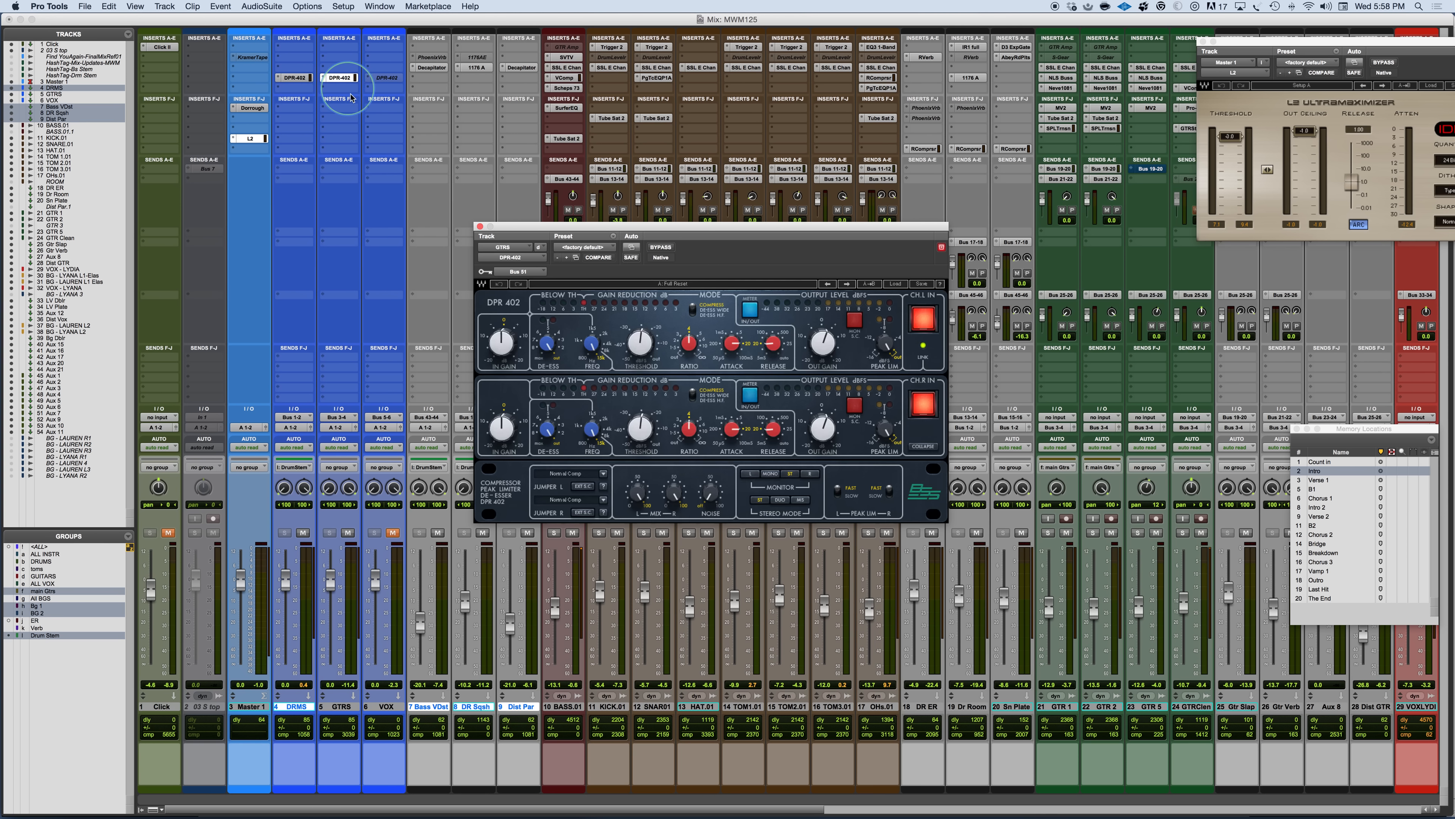
# Play the mix while adjusting the threshold and attack of the DPR-402 on the GTRS track
pyautogui.press('space')
pyautogui.click(558, 333)
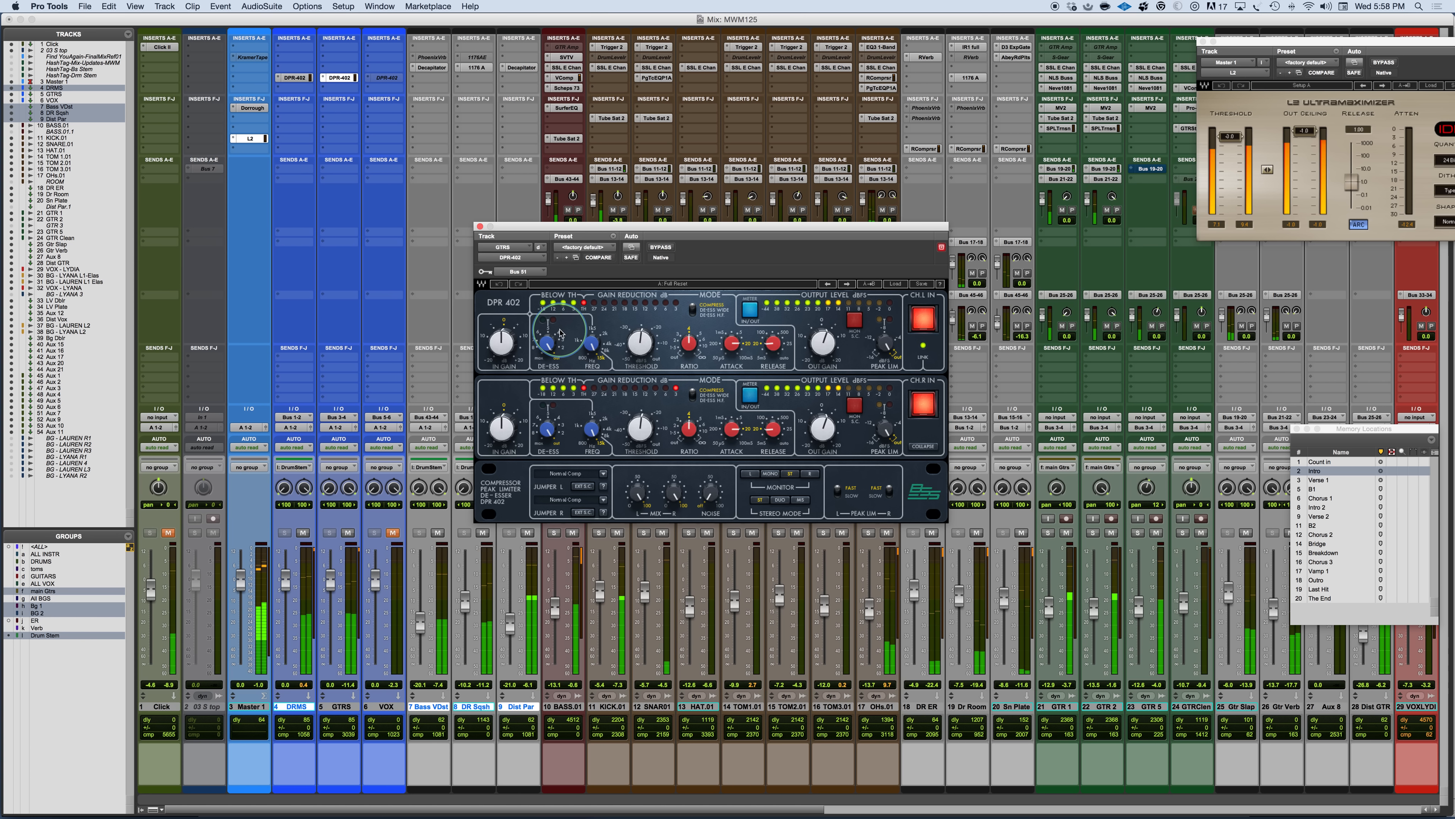
pyautogui.moveTo(636, 343); pyautogui.dragTo(631, 343)
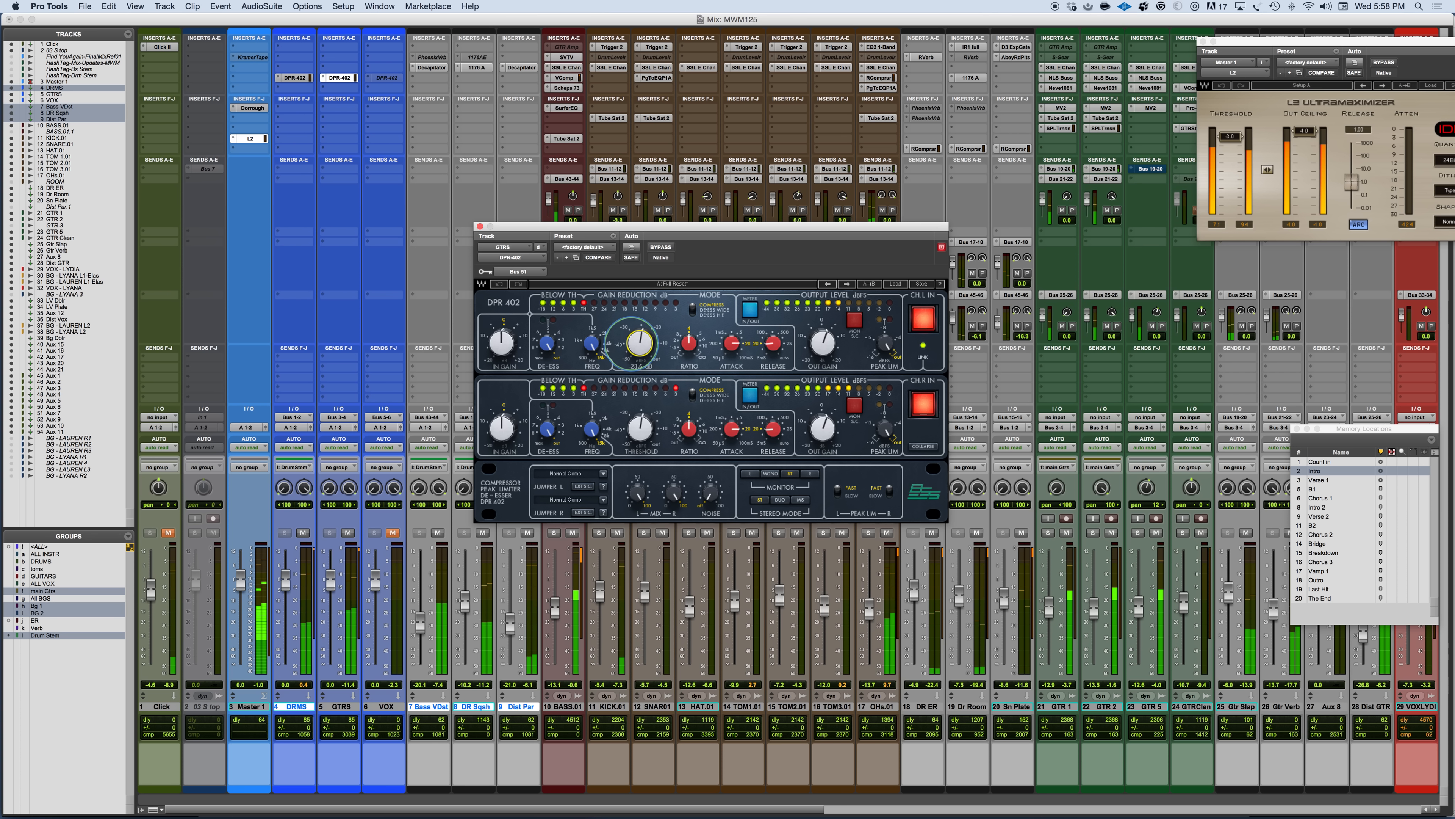
pyautogui.click(731, 345)
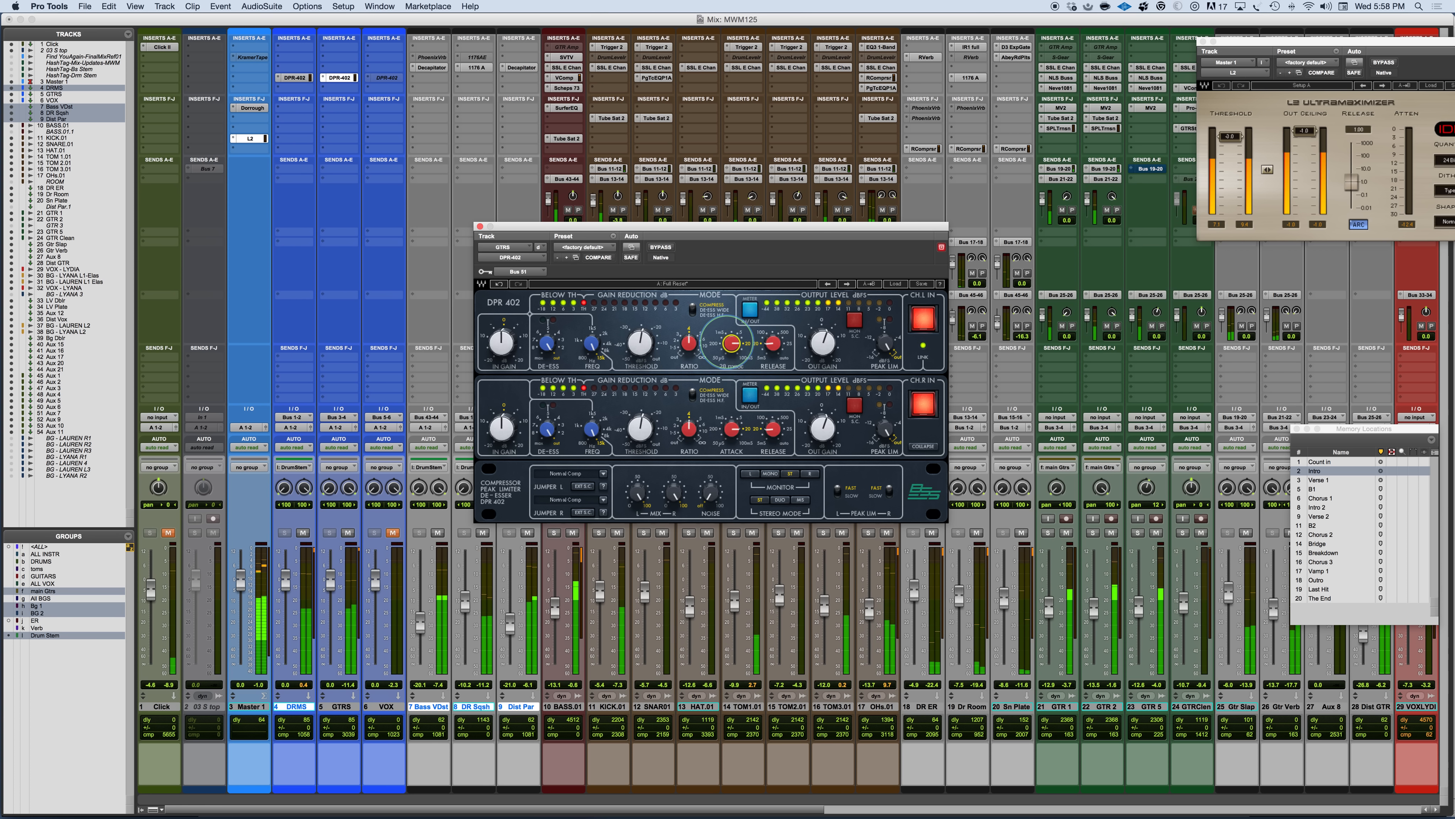
pyautogui.moveTo(726, 335); pyautogui.dragTo(731, 316)
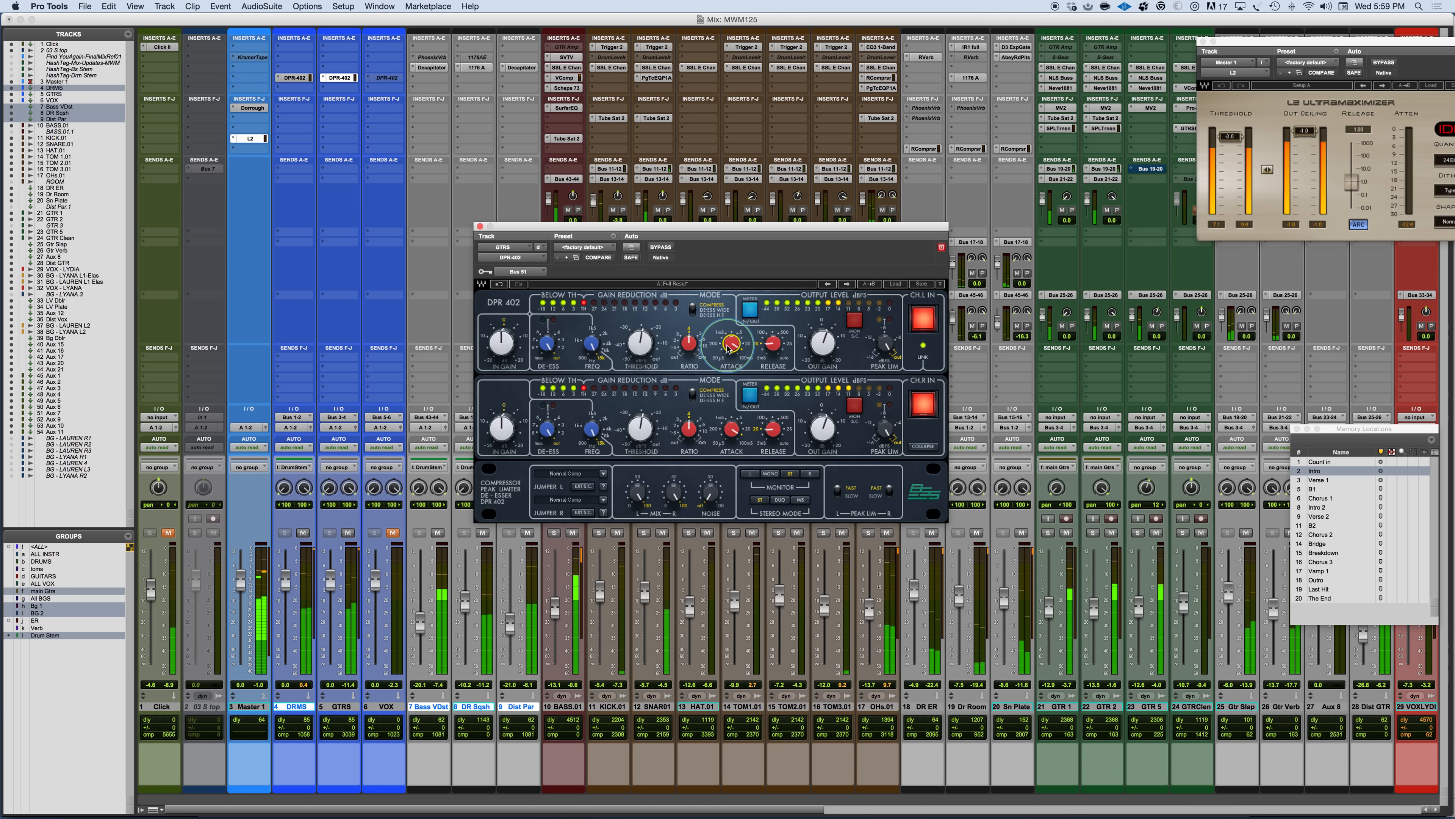
pyautogui.click(638, 346)
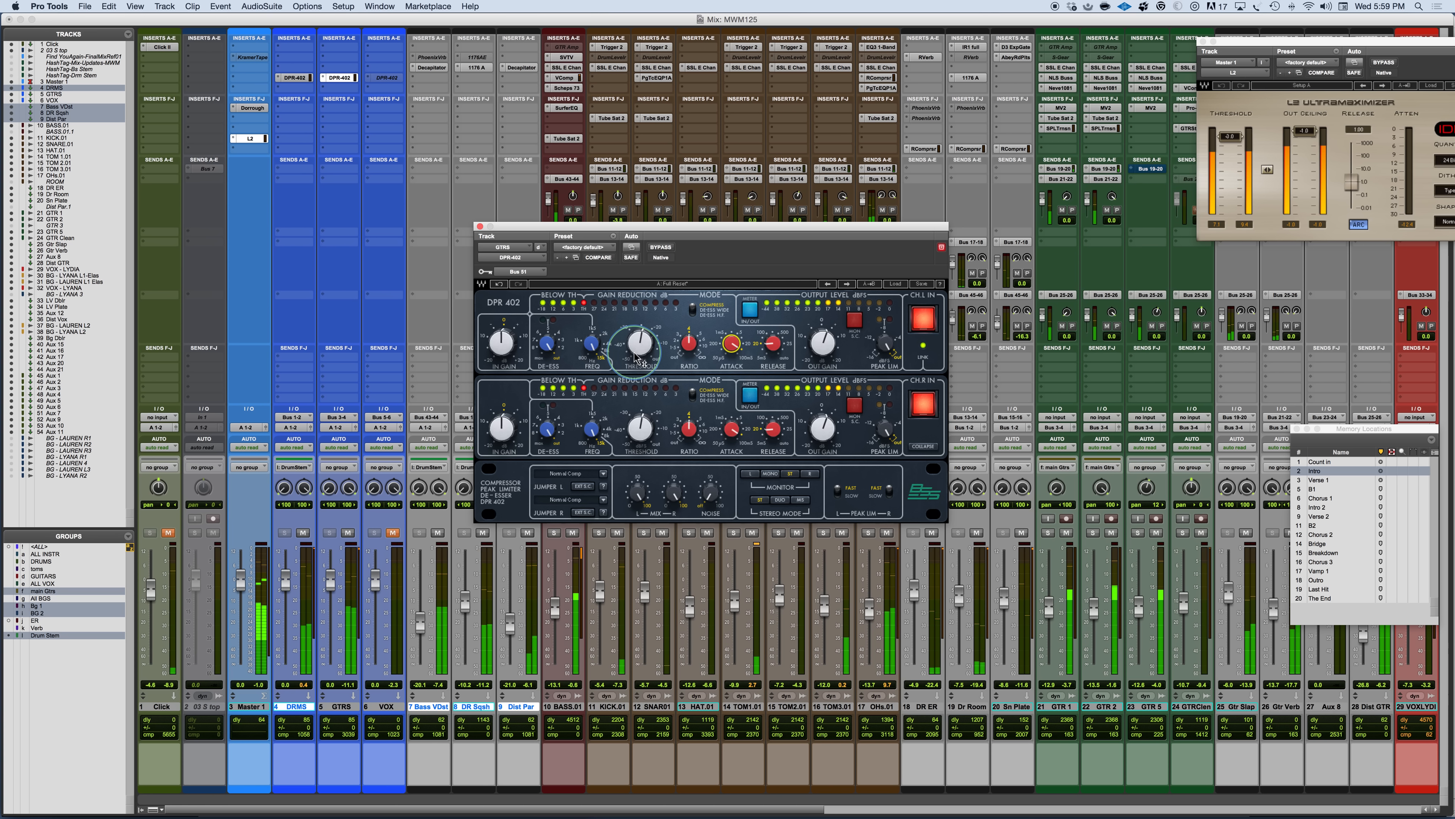
pyautogui.moveTo(633, 353)
pyautogui.mouseDown()
pyautogui.moveTo(633, 369)
pyautogui.moveTo(631, 355)
pyautogui.mouseUp()
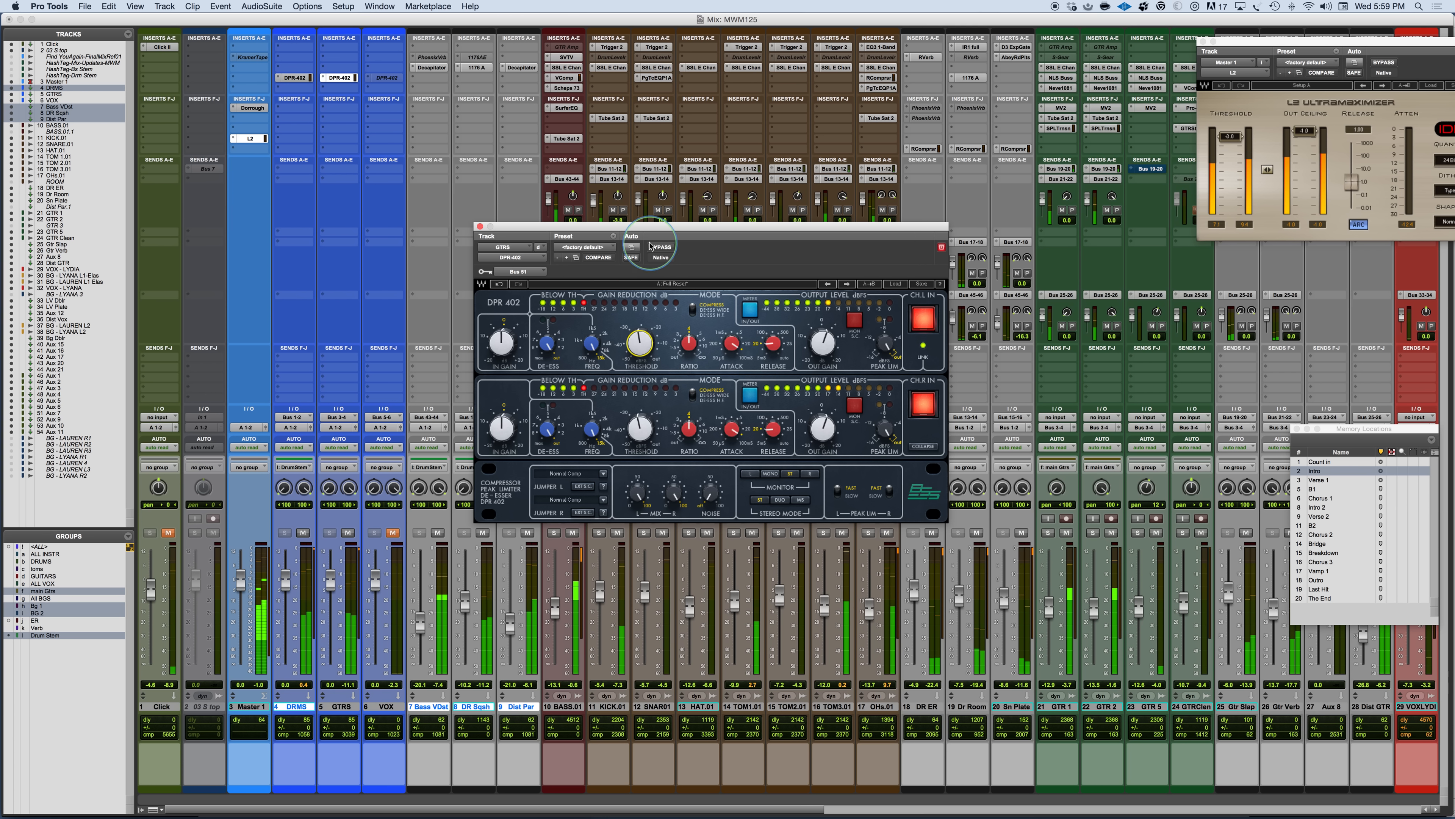
# Compare the mix with the DPR-402 bypassed and active, on GTRS alone and on DRMS and GTRS together
pyautogui.click(661, 247)
pyautogui.click(663, 248)
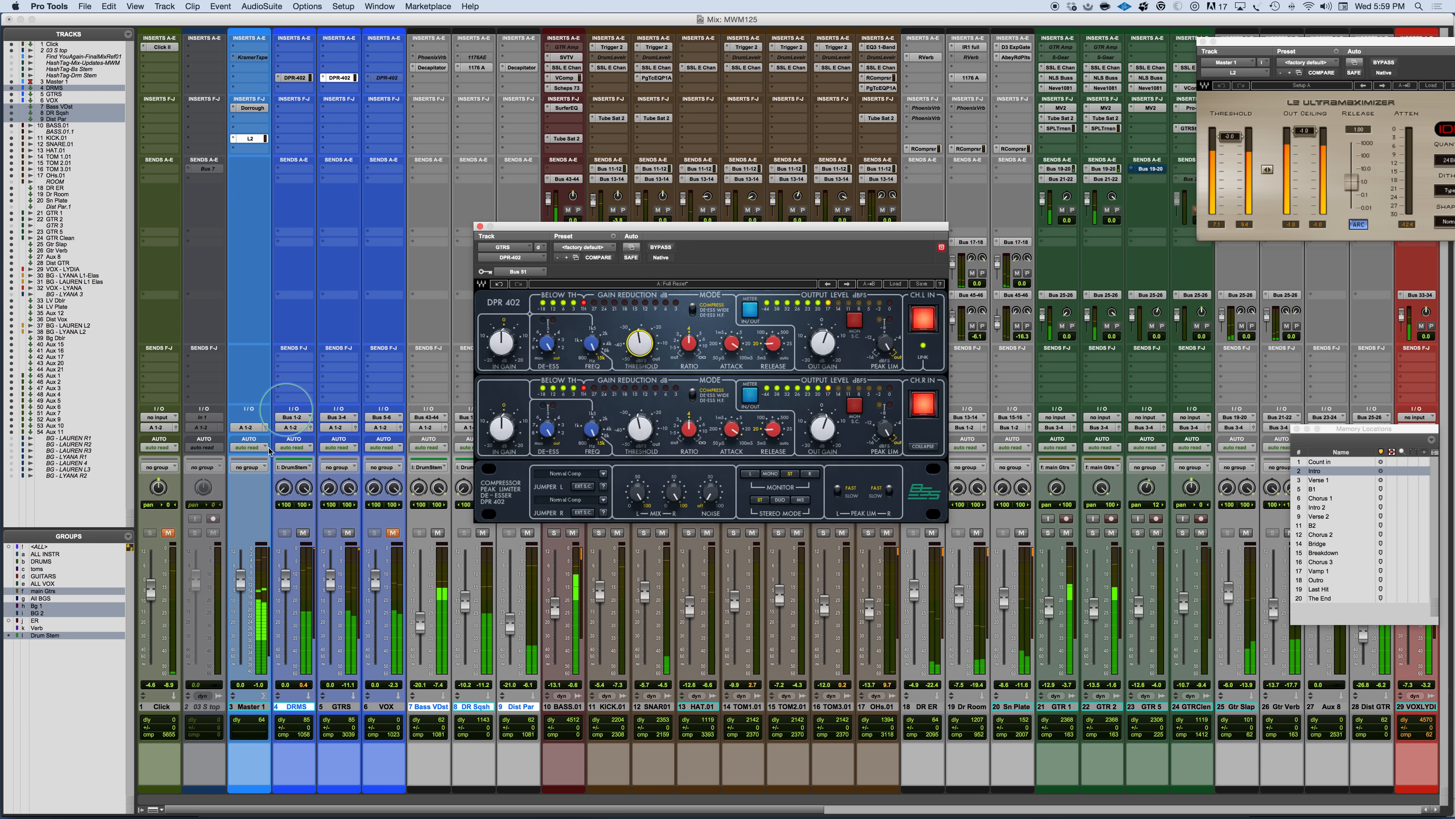
pyautogui.click(337, 709)
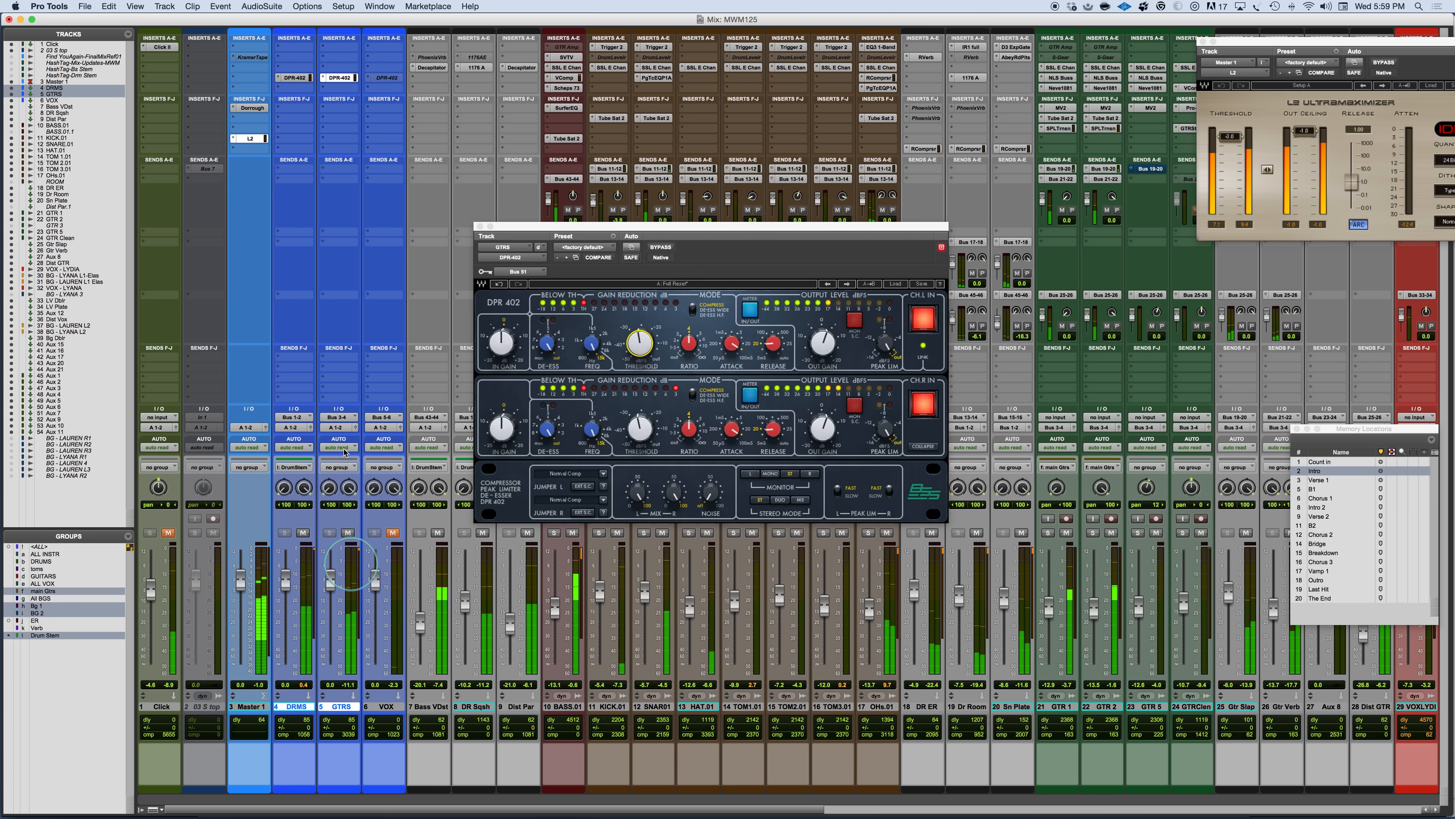
pyautogui.click(303, 78)
pyautogui.keyDown('alt'); pyautogui.keyDown('shift'); pyautogui.keyDown('super'); pyautogui.click(303, 78); pyautogui.keyUp('super'); pyautogui.keyUp('shift'); pyautogui.keyUp('alt')
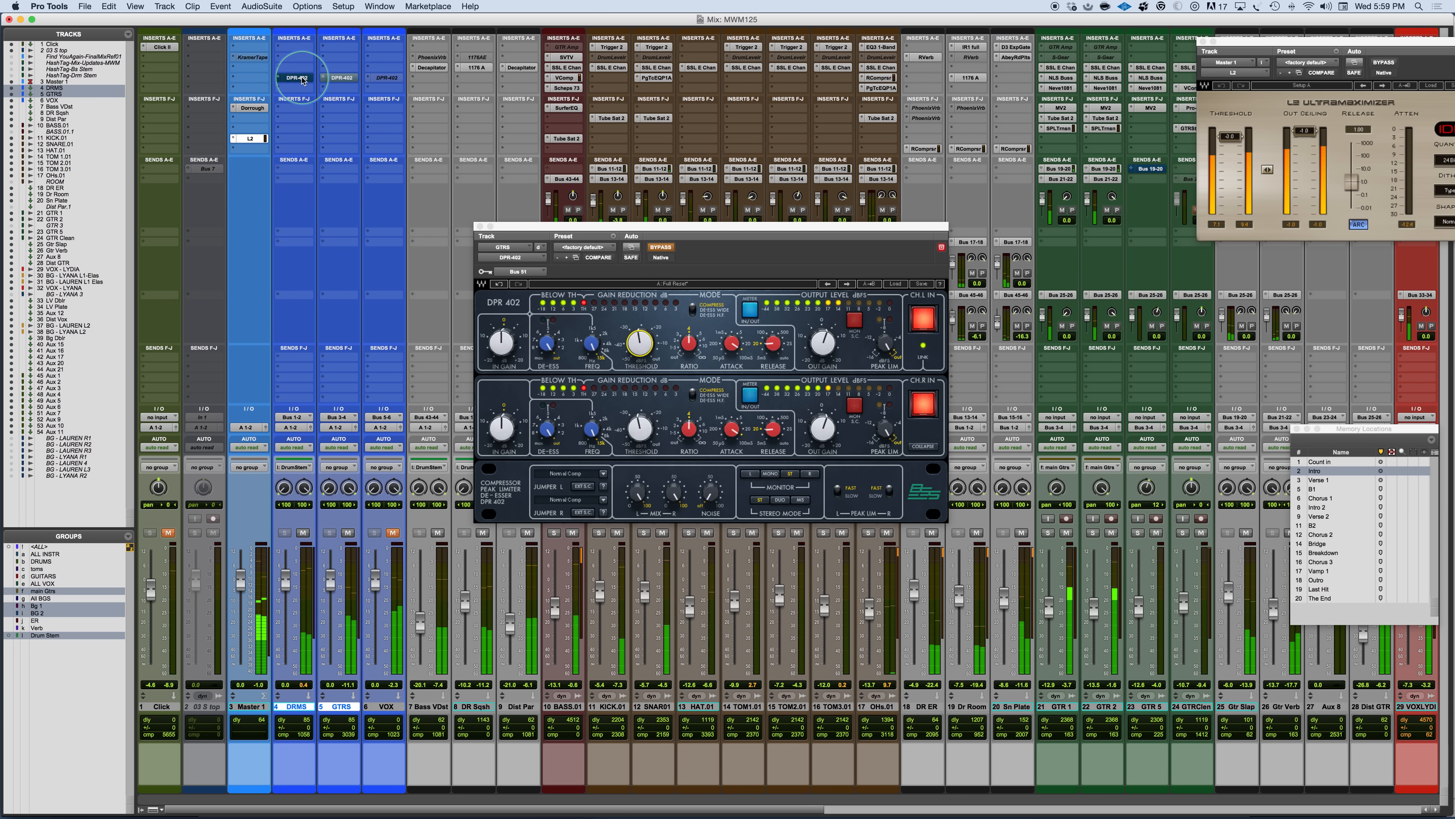
pyautogui.keyDown('alt'); pyautogui.keyDown('shift'); pyautogui.keyDown('super'); pyautogui.click(302, 78); pyautogui.keyUp('super'); pyautogui.keyUp('shift'); pyautogui.keyUp('alt')
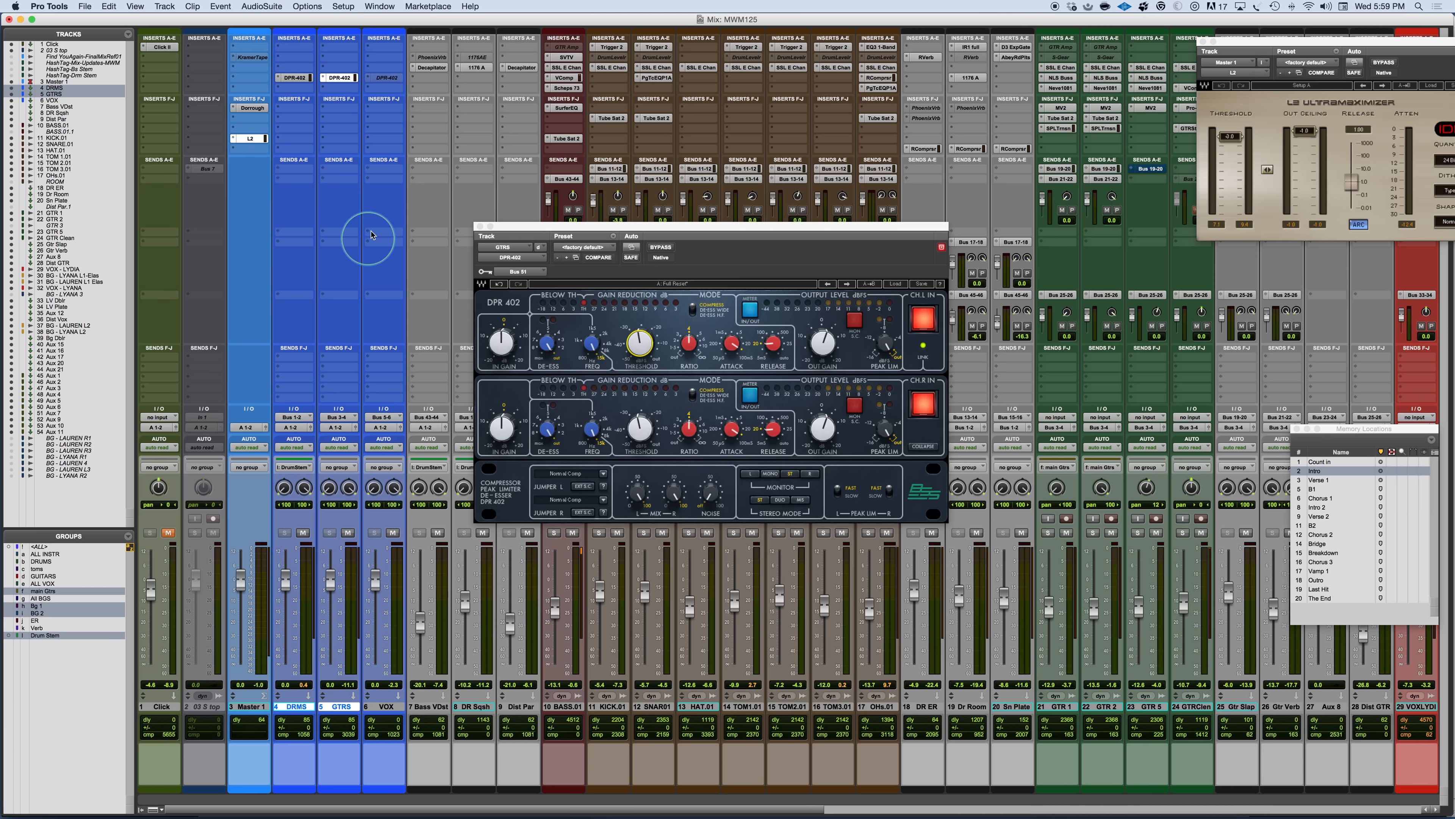
# Open the DPR-402 on the VOX track, and move the playback position to Verse 1
pyautogui.click(387, 78)
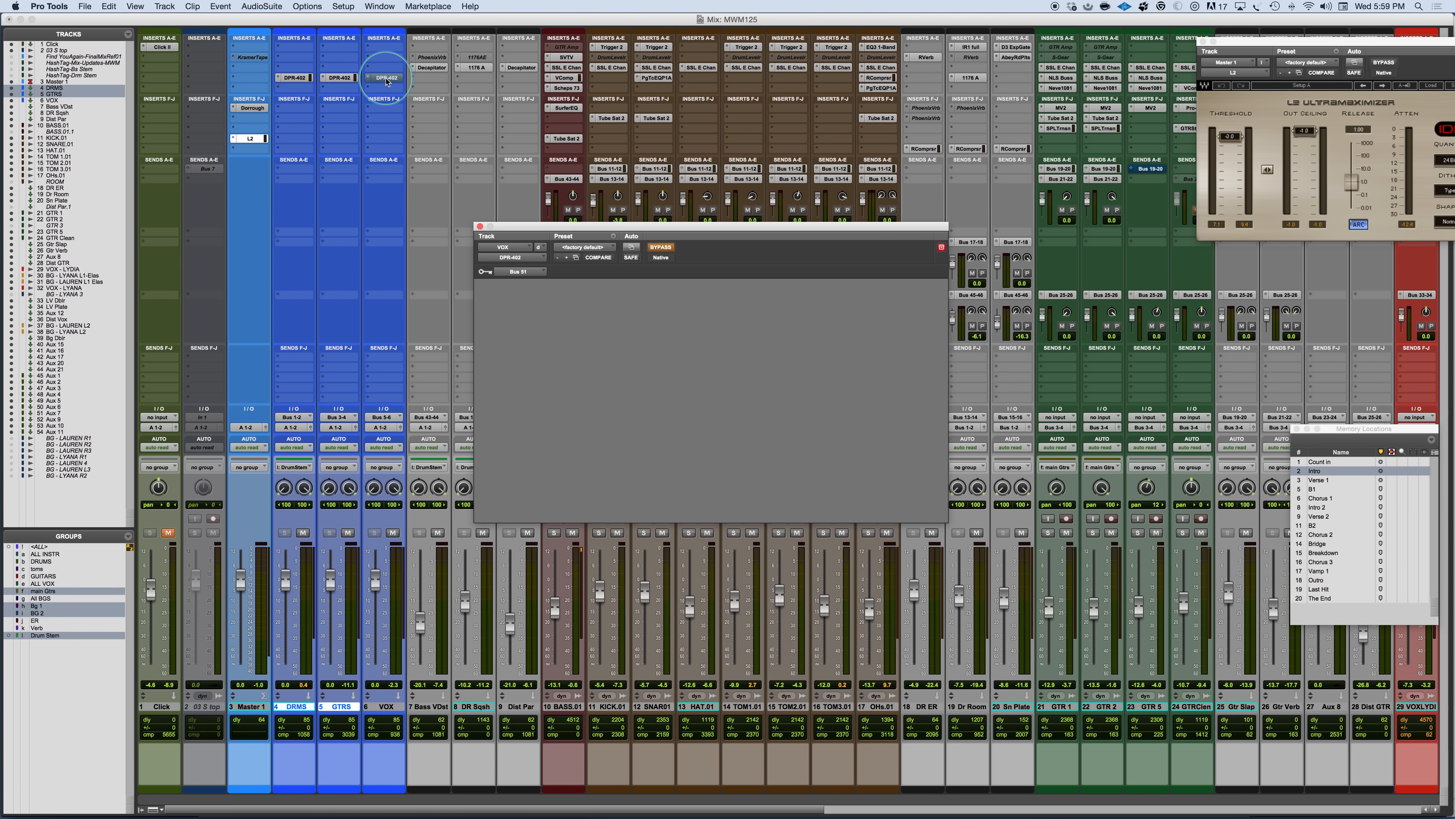
pyautogui.hscroll(15, 1079, 247)
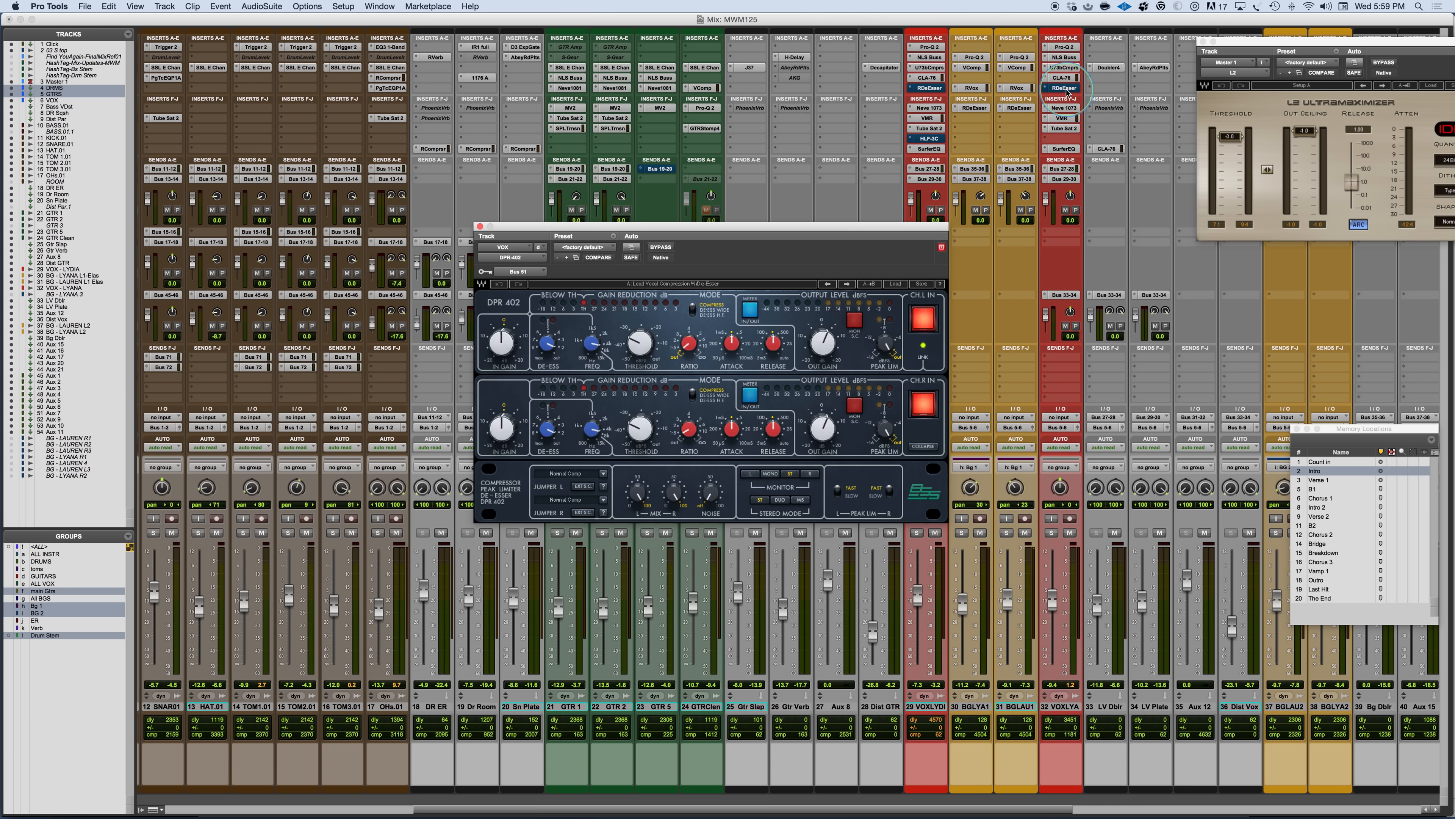
pyautogui.click(1324, 479)
pyautogui.hscroll(-10, 264, 214)
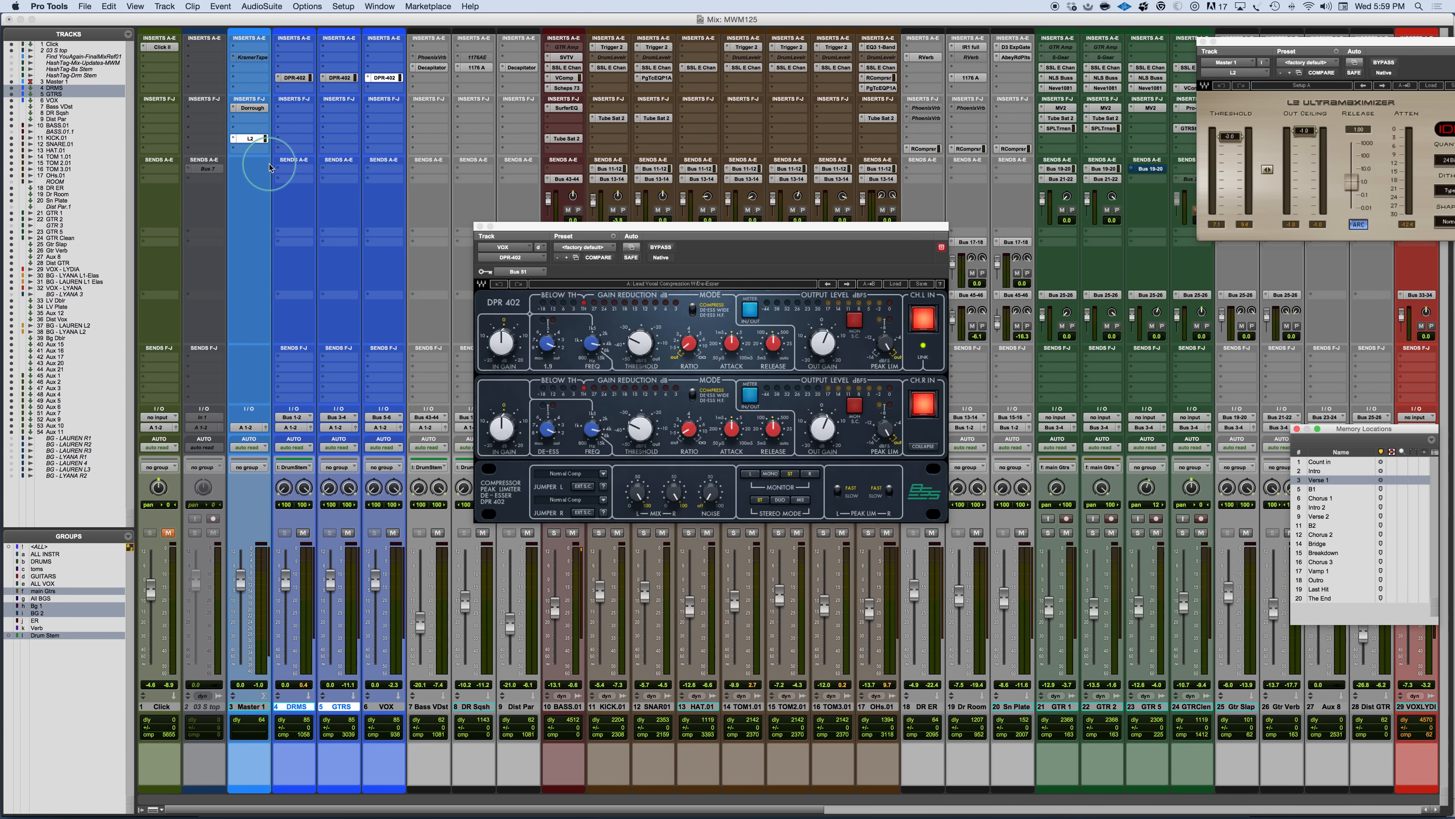
# Reposition the VOX plugin window higher over the mixer
pyautogui.moveTo(715, 224); pyautogui.dragTo(685, 169)
pyautogui.click(744, 289)
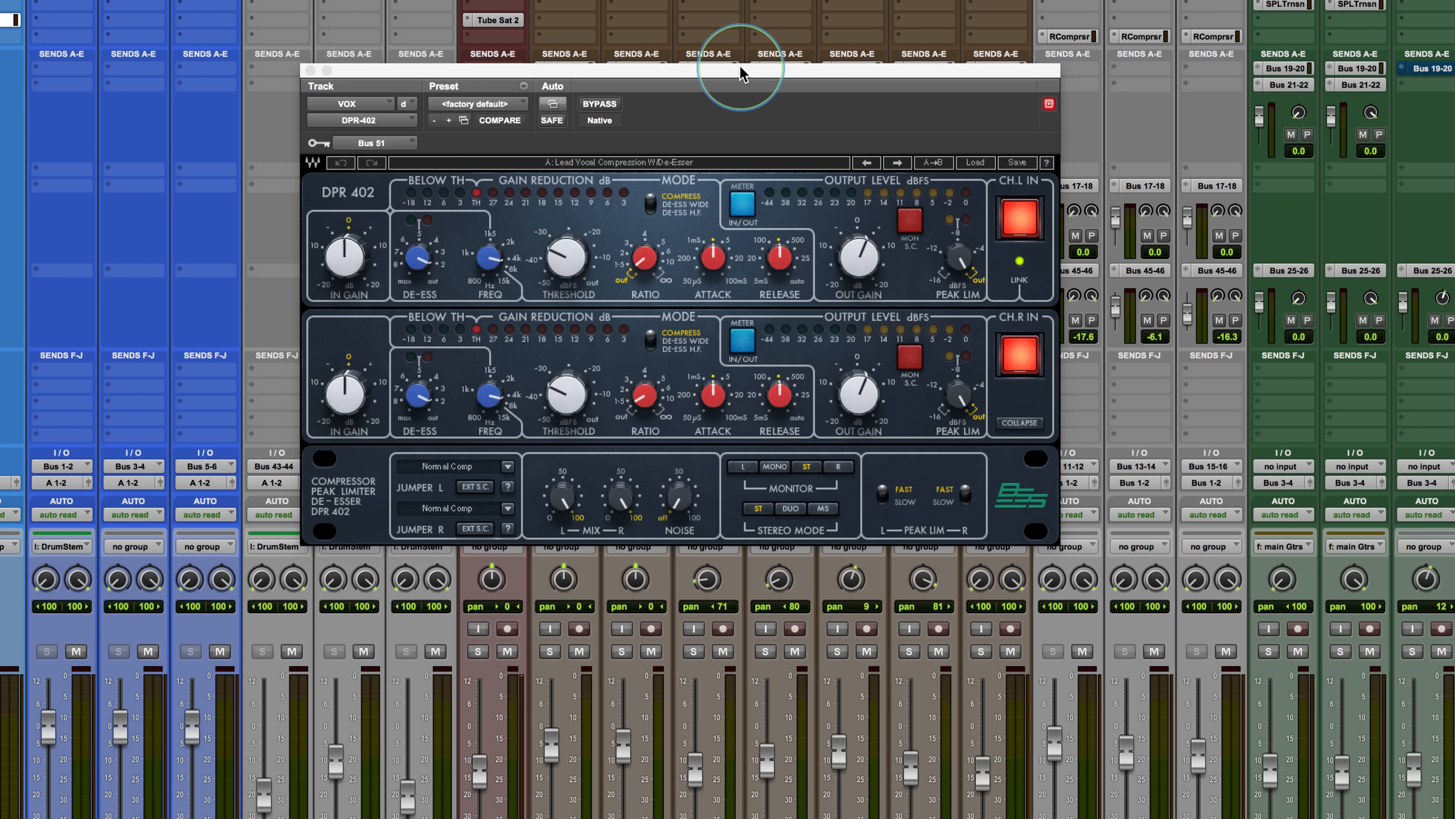
pyautogui.moveTo(745, 75); pyautogui.dragTo(755, 117)
pyautogui.click(419, 310)
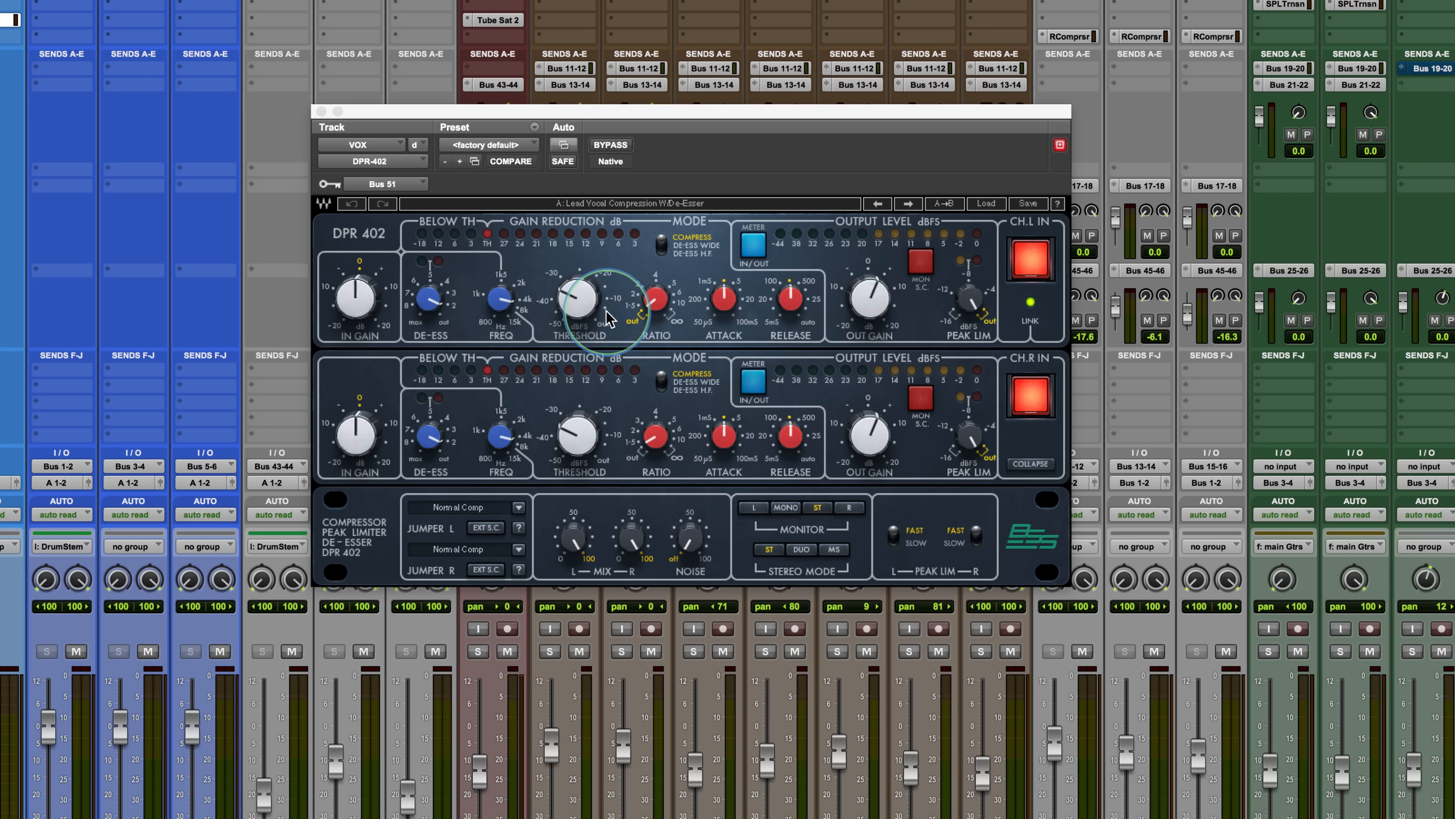
# Play the verse, and mute the DRMS group and GTRS so that the vocals can be heard on their own
pyautogui.press('space')
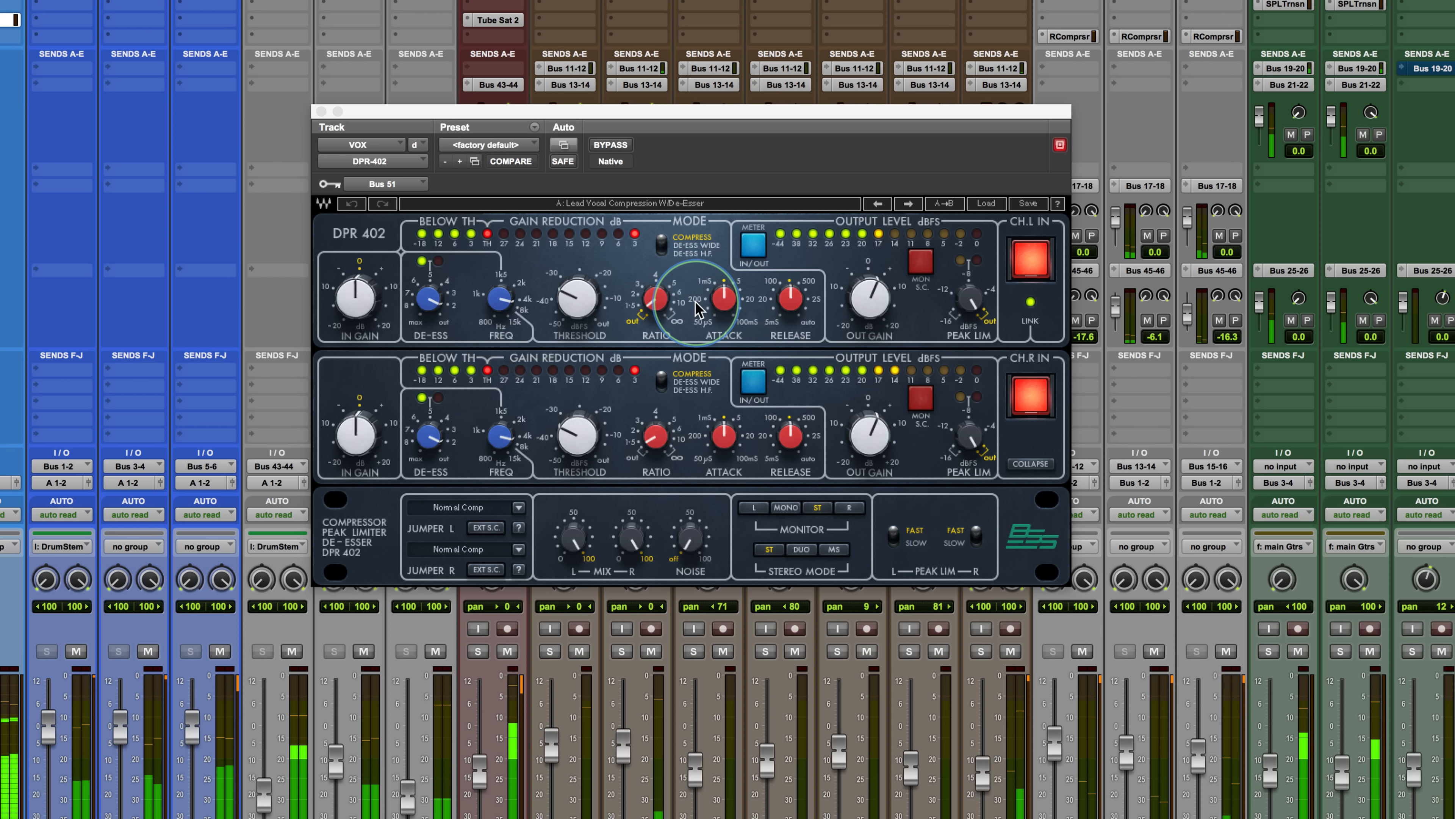
pyautogui.click(863, 300)
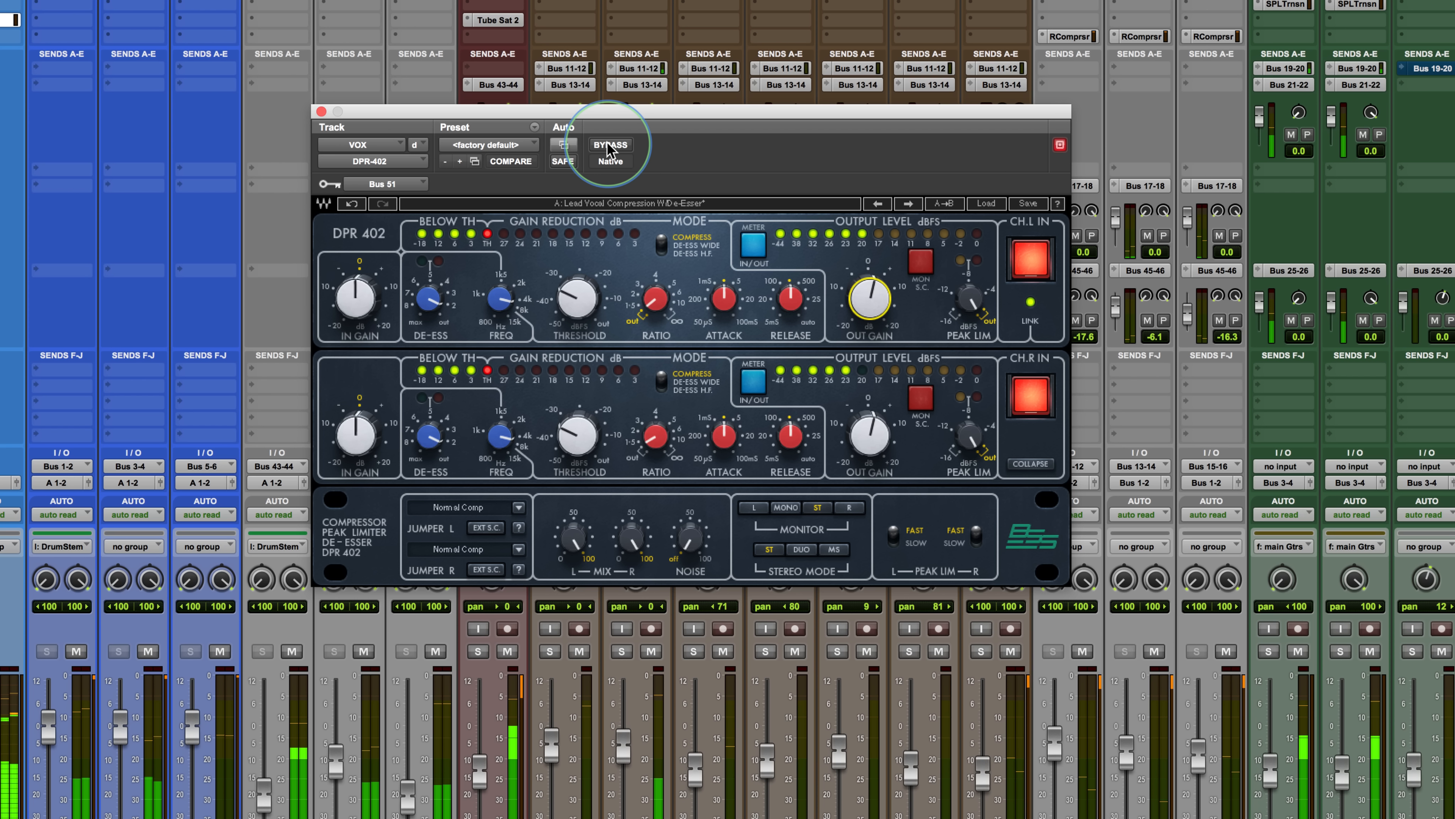
pyautogui.click(78, 651)
pyautogui.click(78, 651)
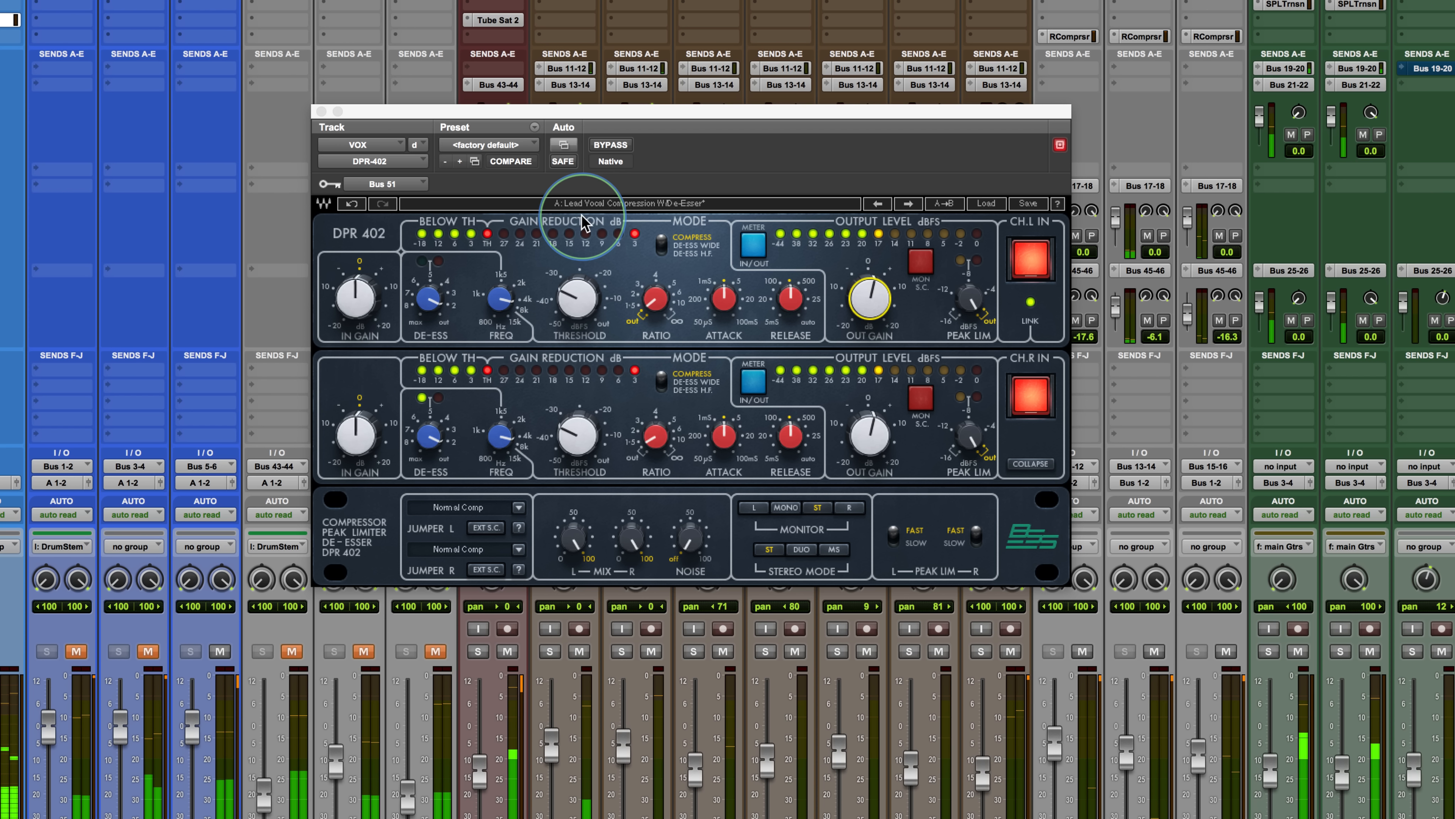
# Adjust the De-Ess amount on VOX, briefly monitoring the sidechain to hear what is detected
pyautogui.click(424, 301)
pyautogui.moveTo(419, 294); pyautogui.dragTo(416, 311)
pyautogui.click(500, 304)
pyautogui.click(914, 259)
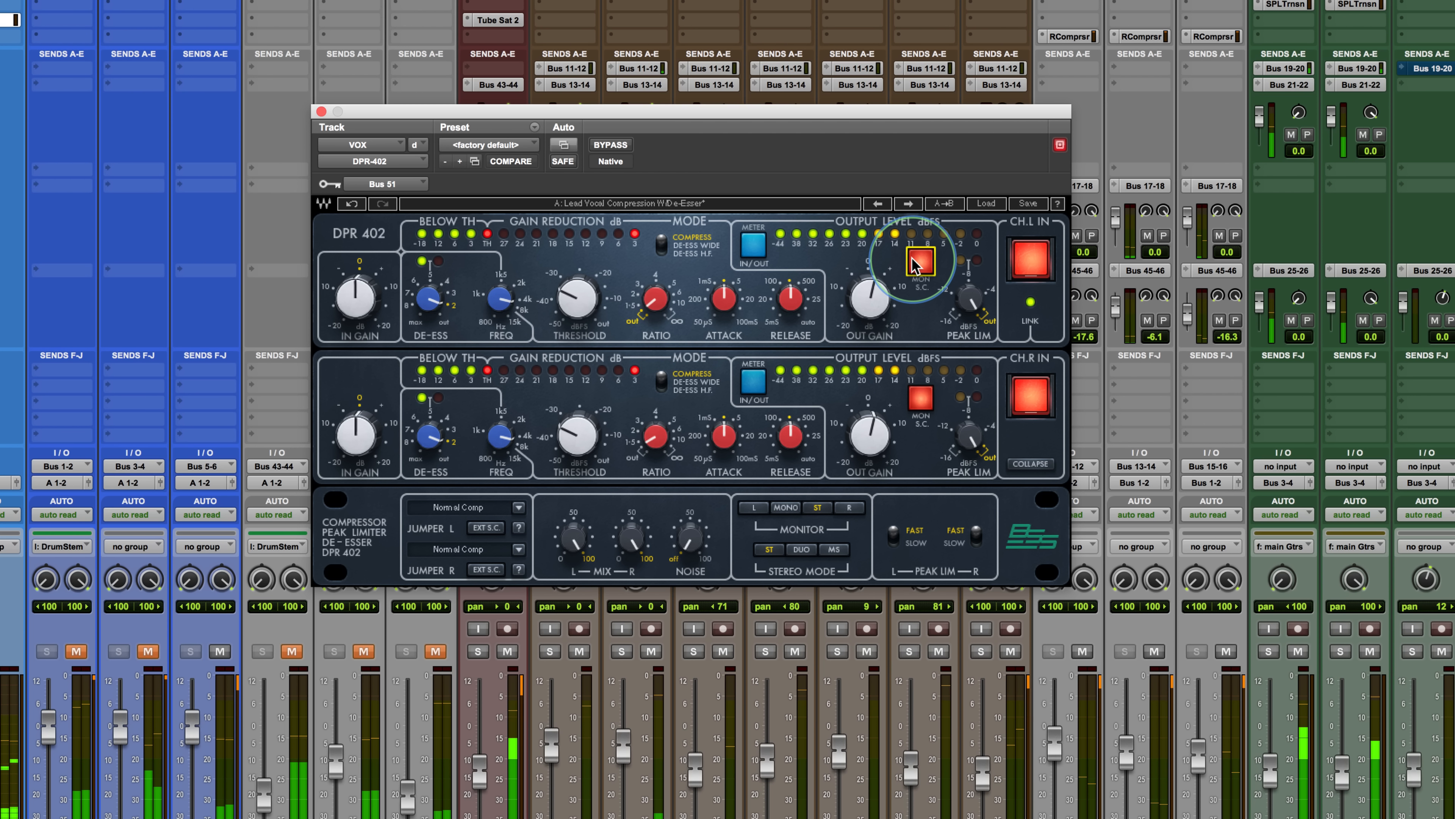
pyautogui.click(932, 258)
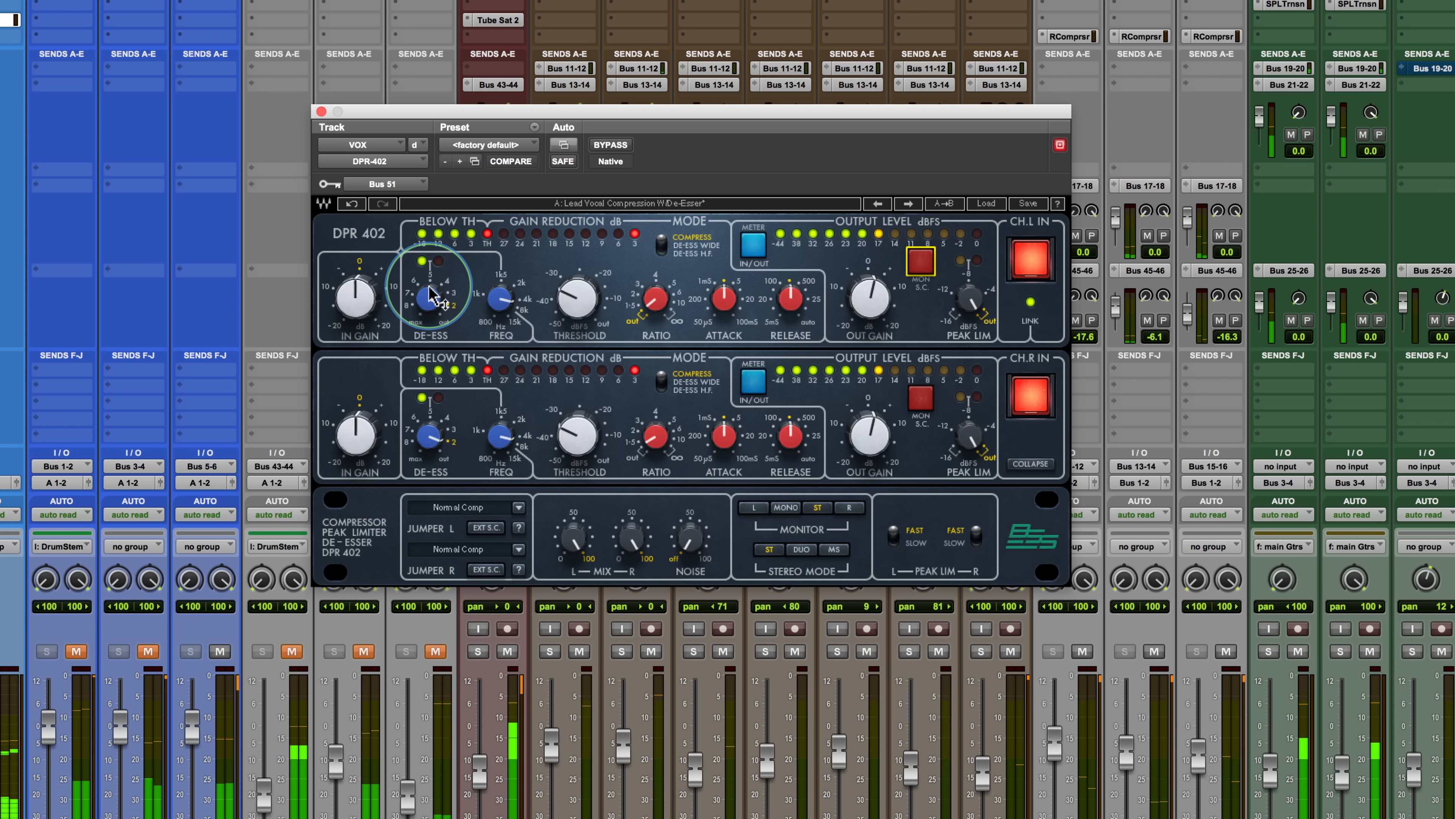
pyautogui.moveTo(420, 297); pyautogui.dragTo(421, 292)
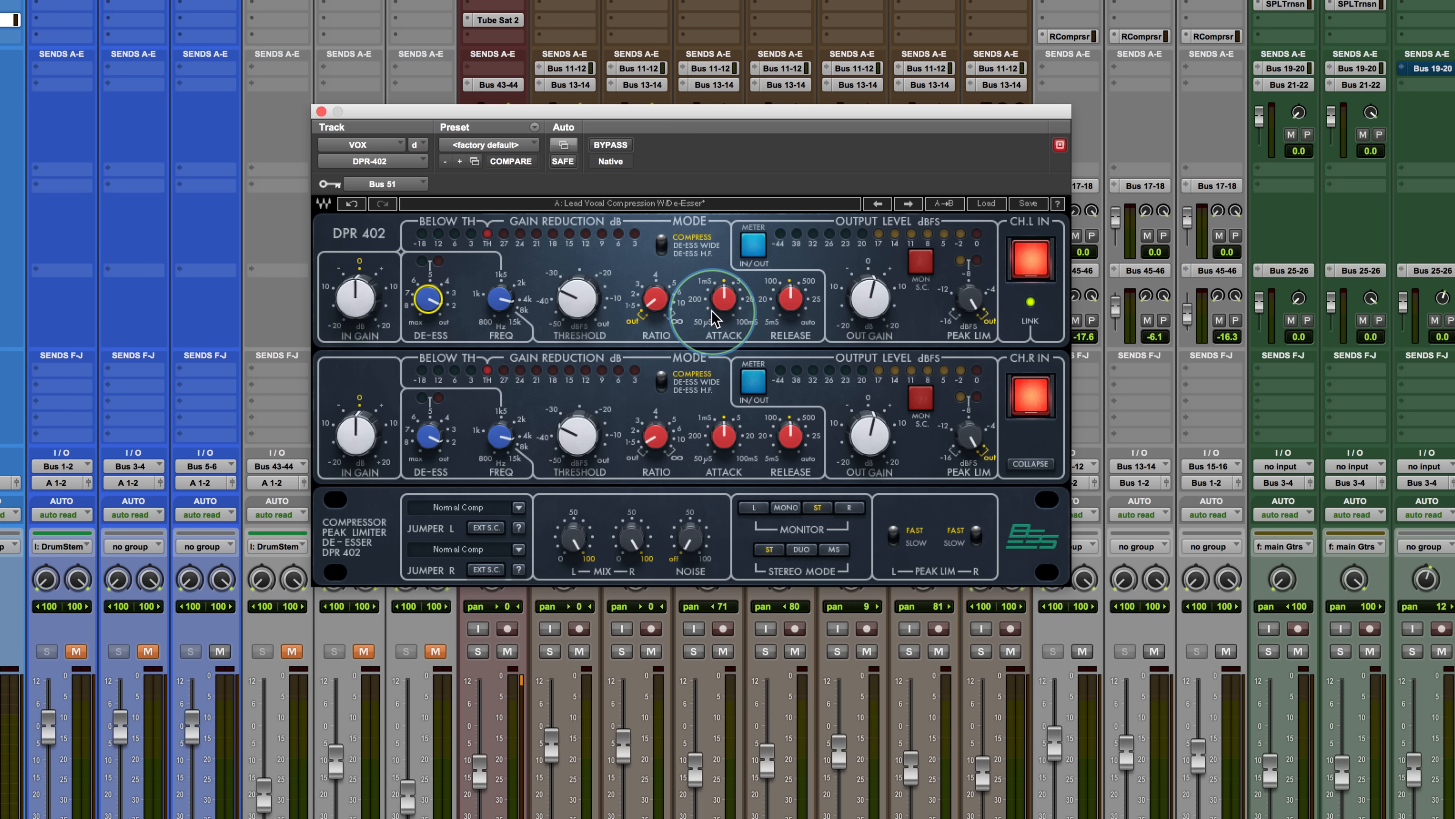
# Slow the VOX compressor's attack, and compare the vocals with the plugin bypassed and active
pyautogui.moveTo(721, 297); pyautogui.dragTo(716, 261)
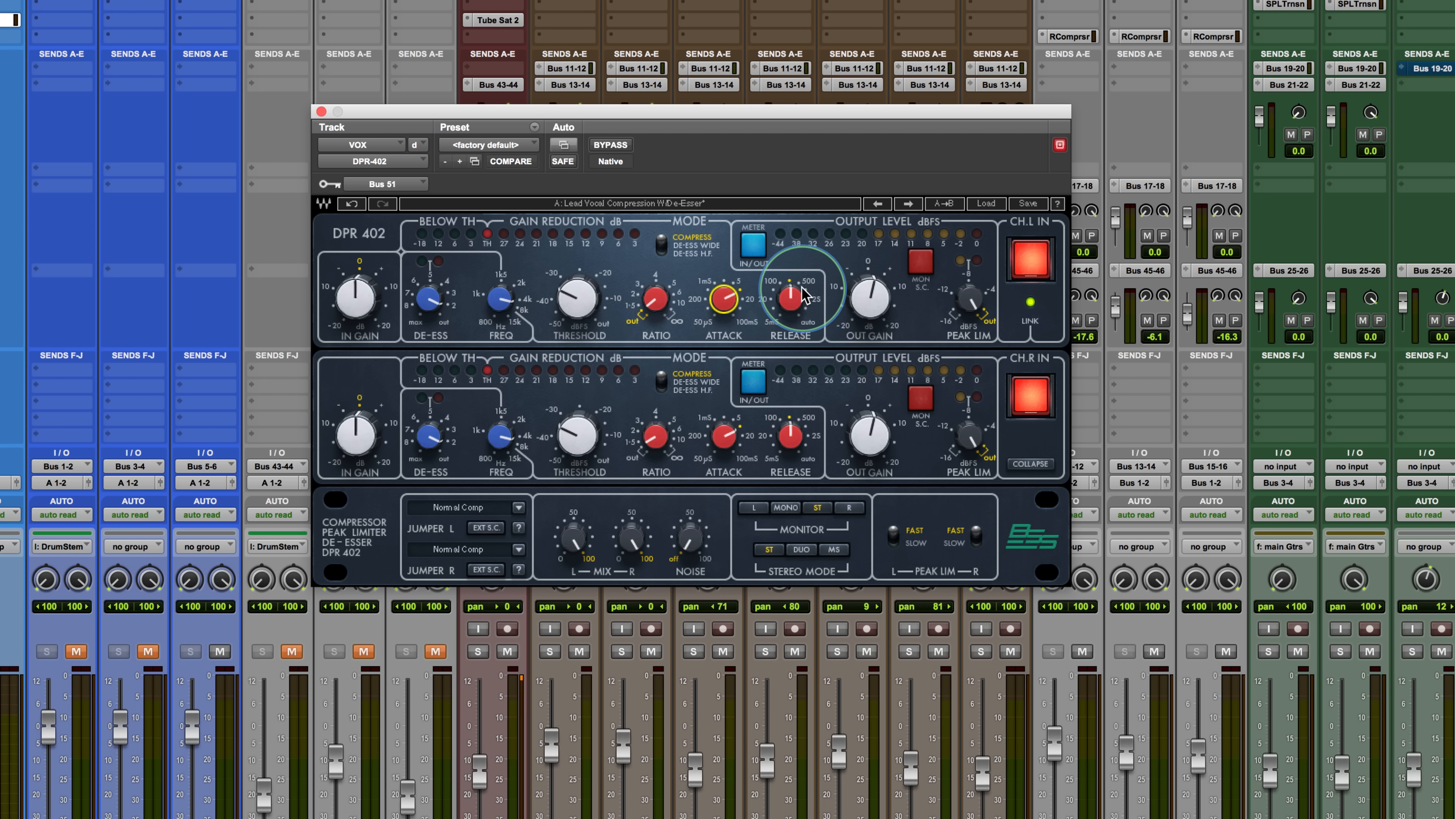
pyautogui.click(568, 312)
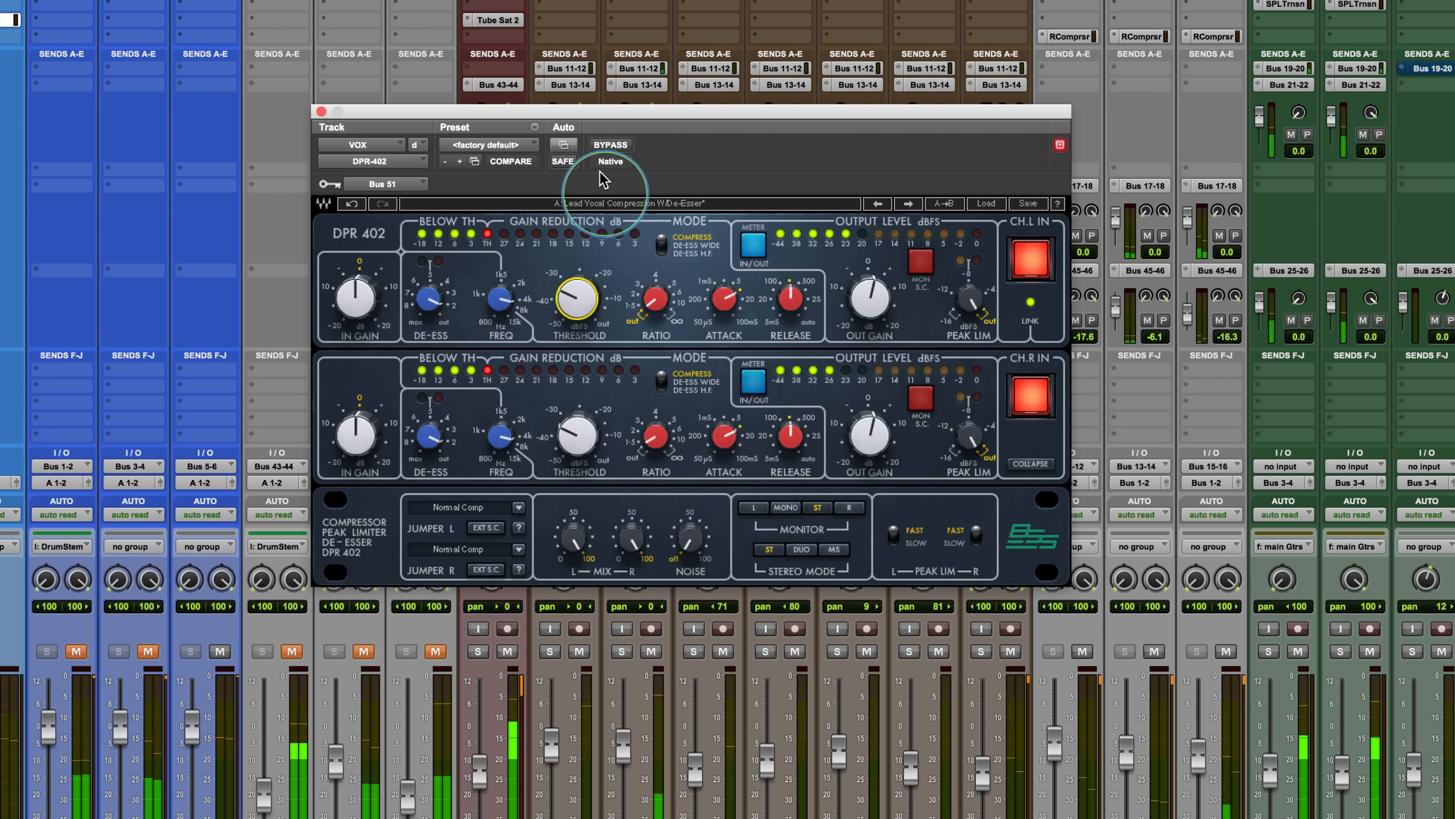
pyautogui.click(610, 147)
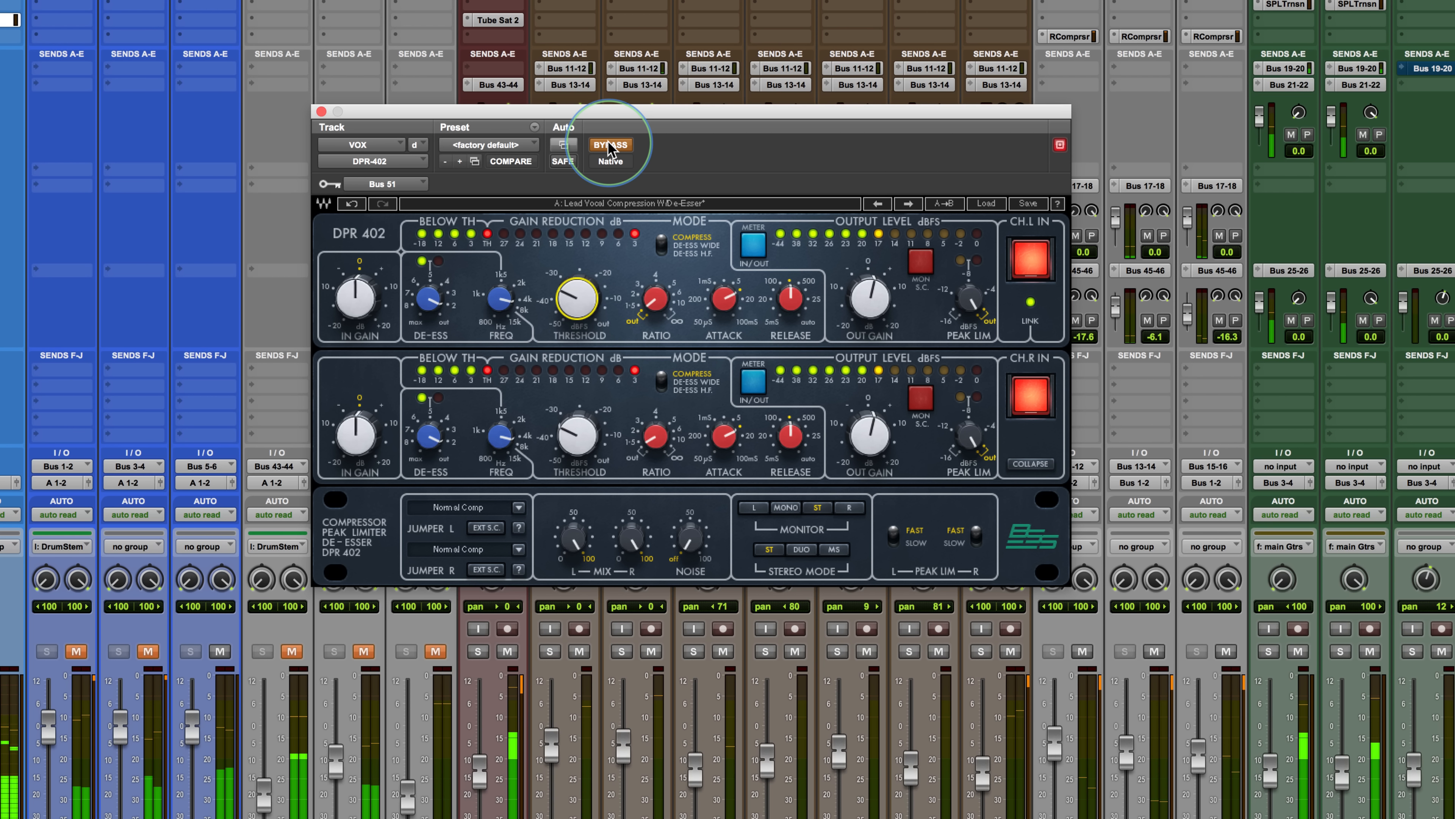
pyautogui.click(610, 147)
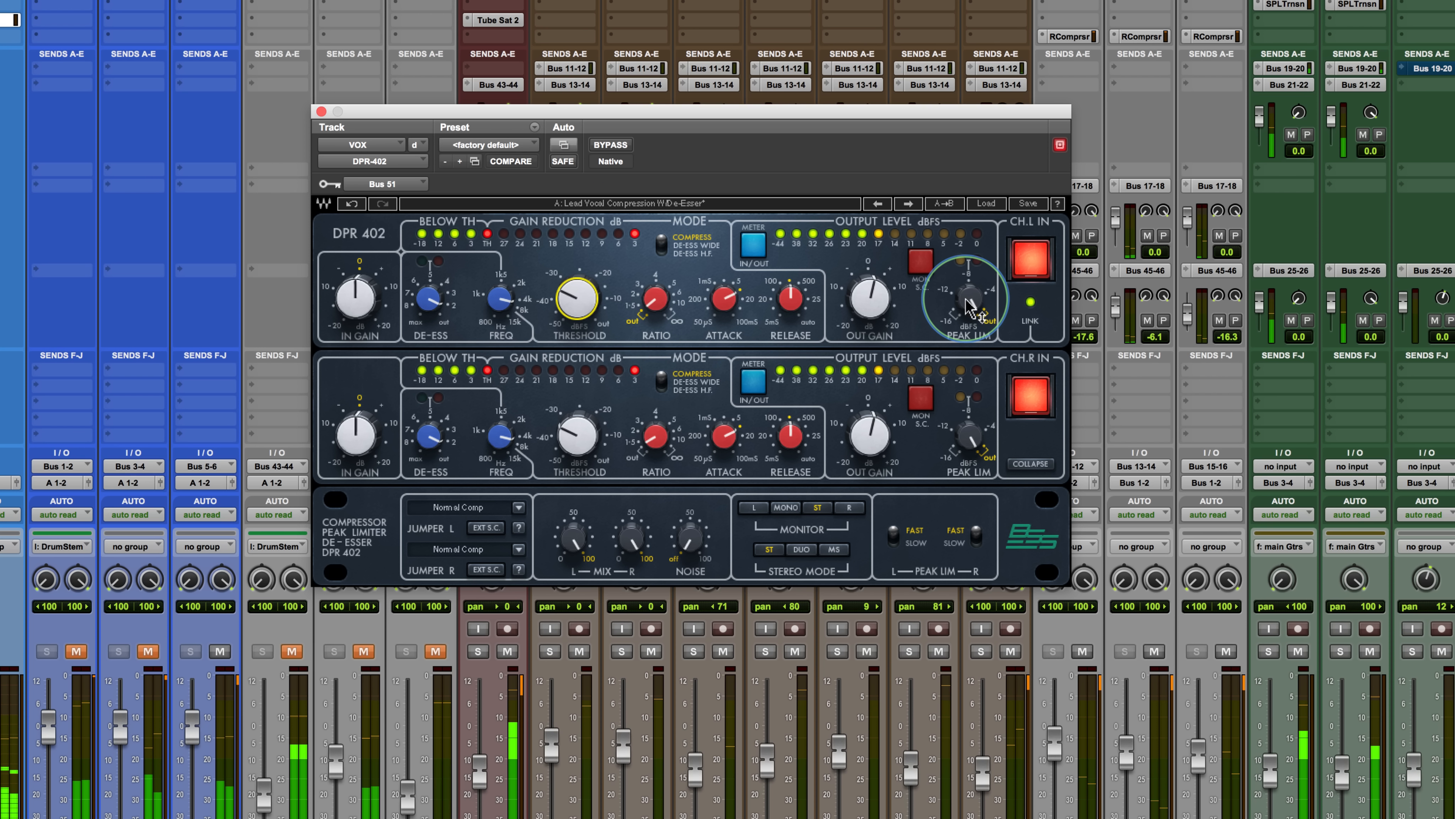
pyautogui.click(612, 146)
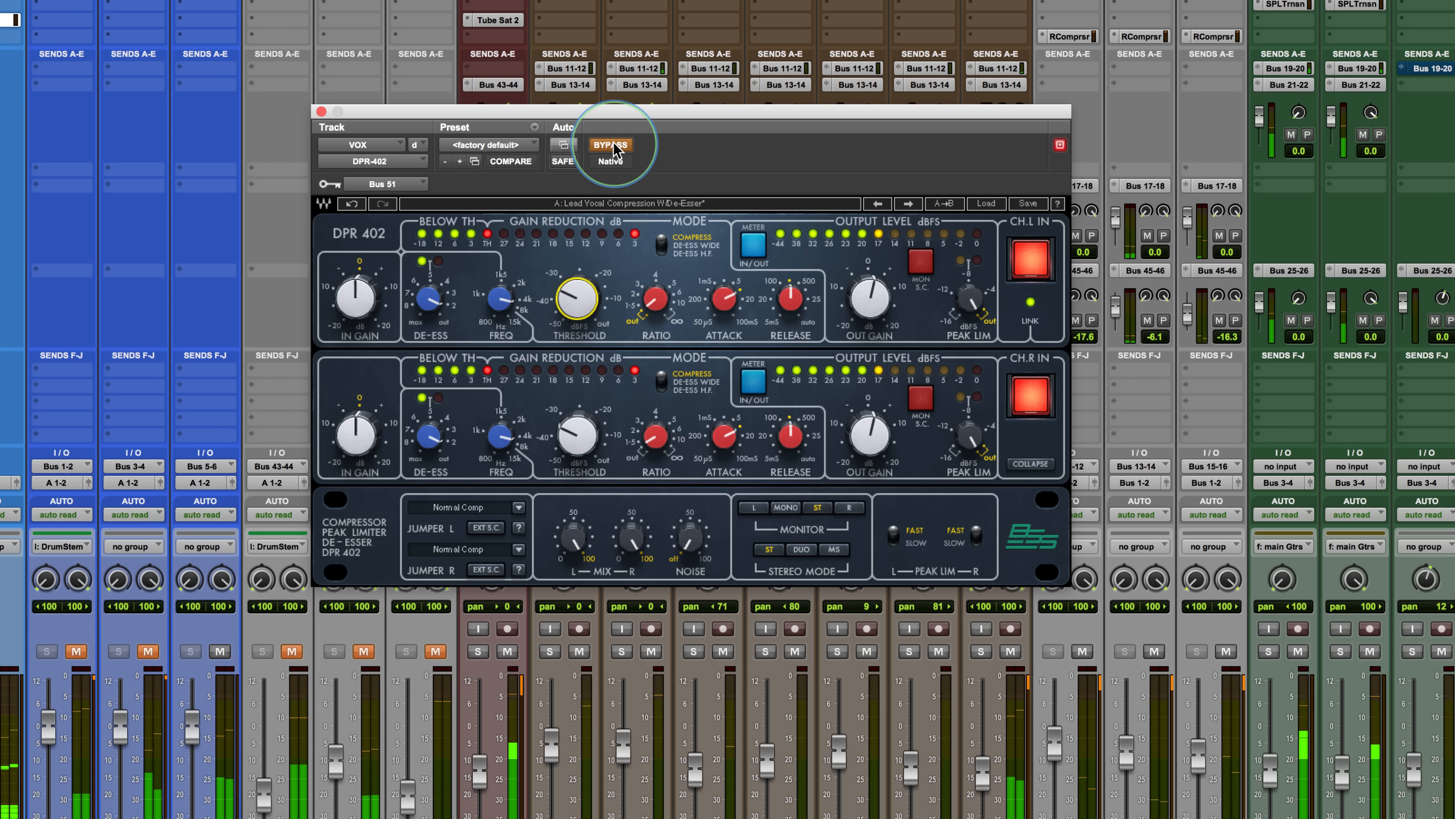
pyautogui.click(615, 151)
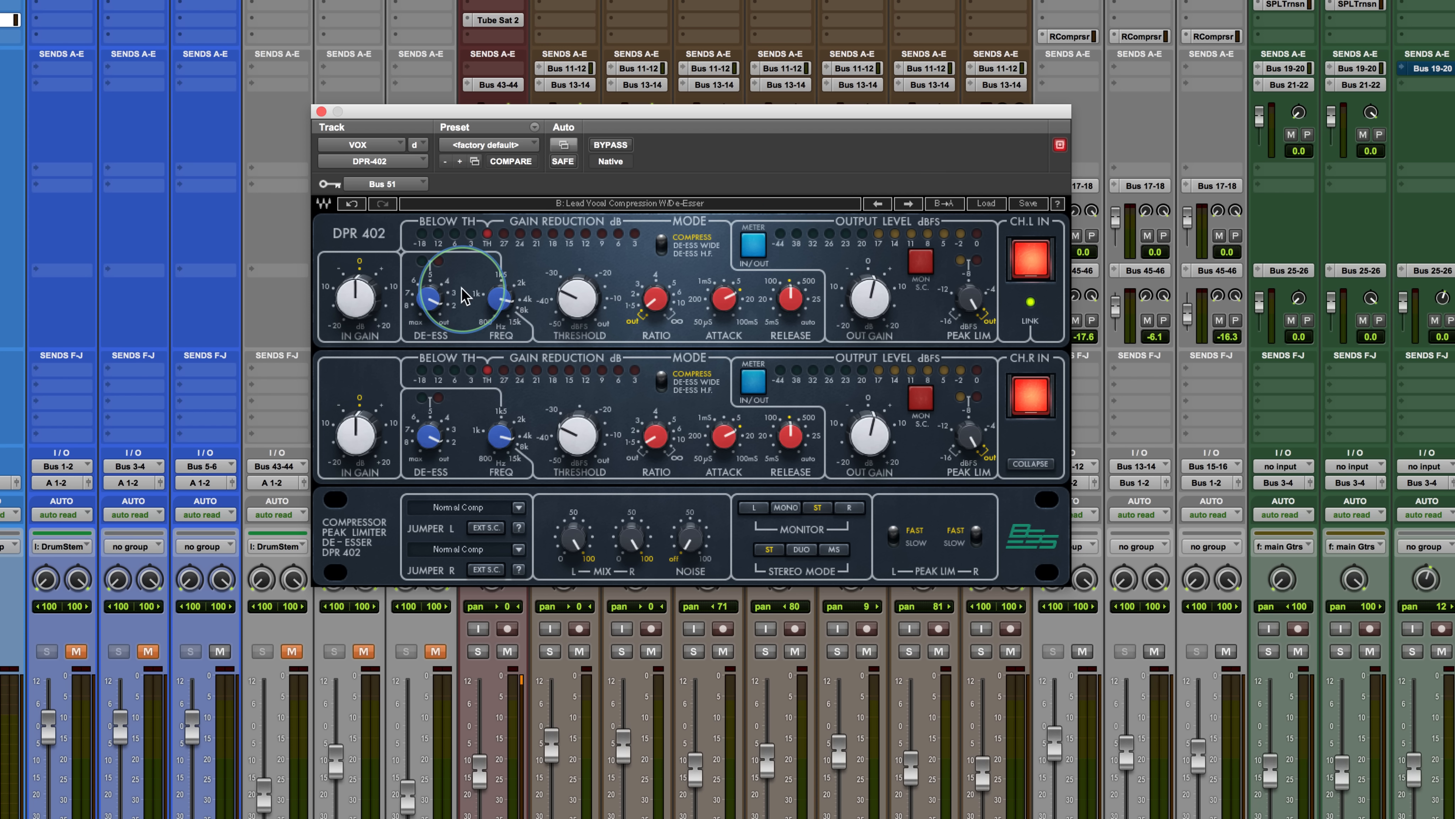
# Set the VOX plugin's mode to De-Ess H.F., with an attack of 50 µs and a release of 5 ms
pyautogui.click(678, 251)
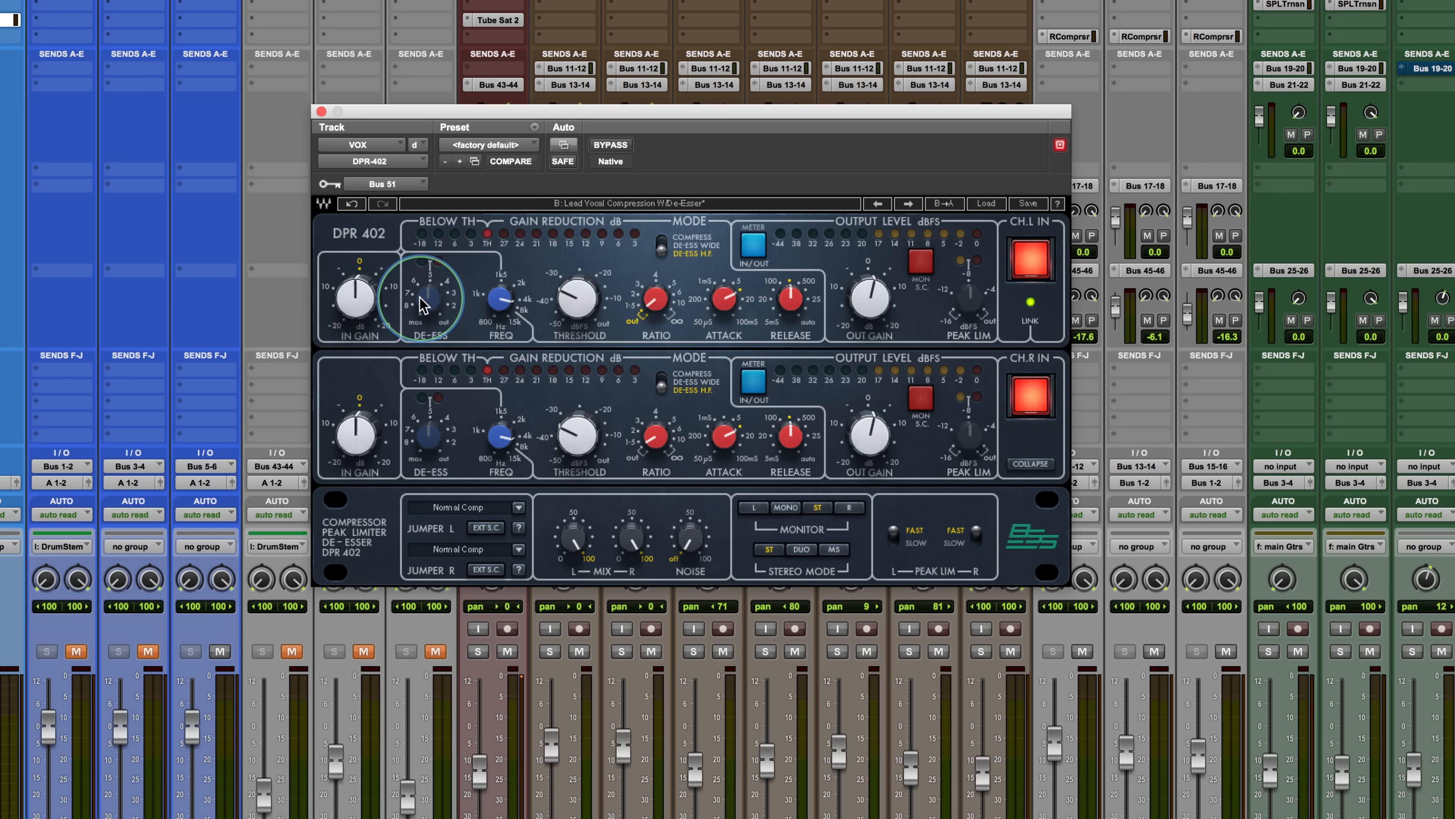
pyautogui.moveTo(491, 306)
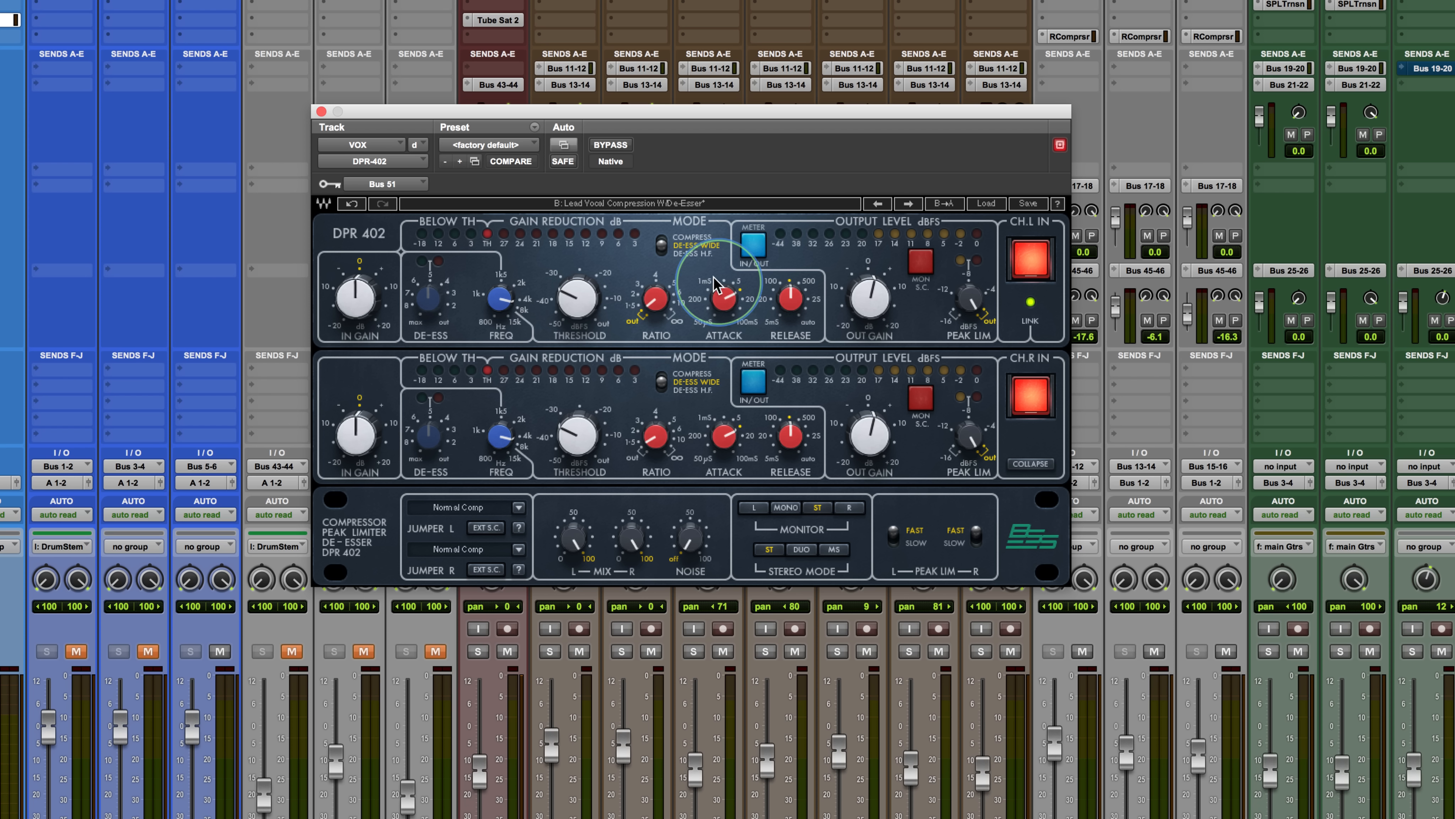
pyautogui.click(688, 253)
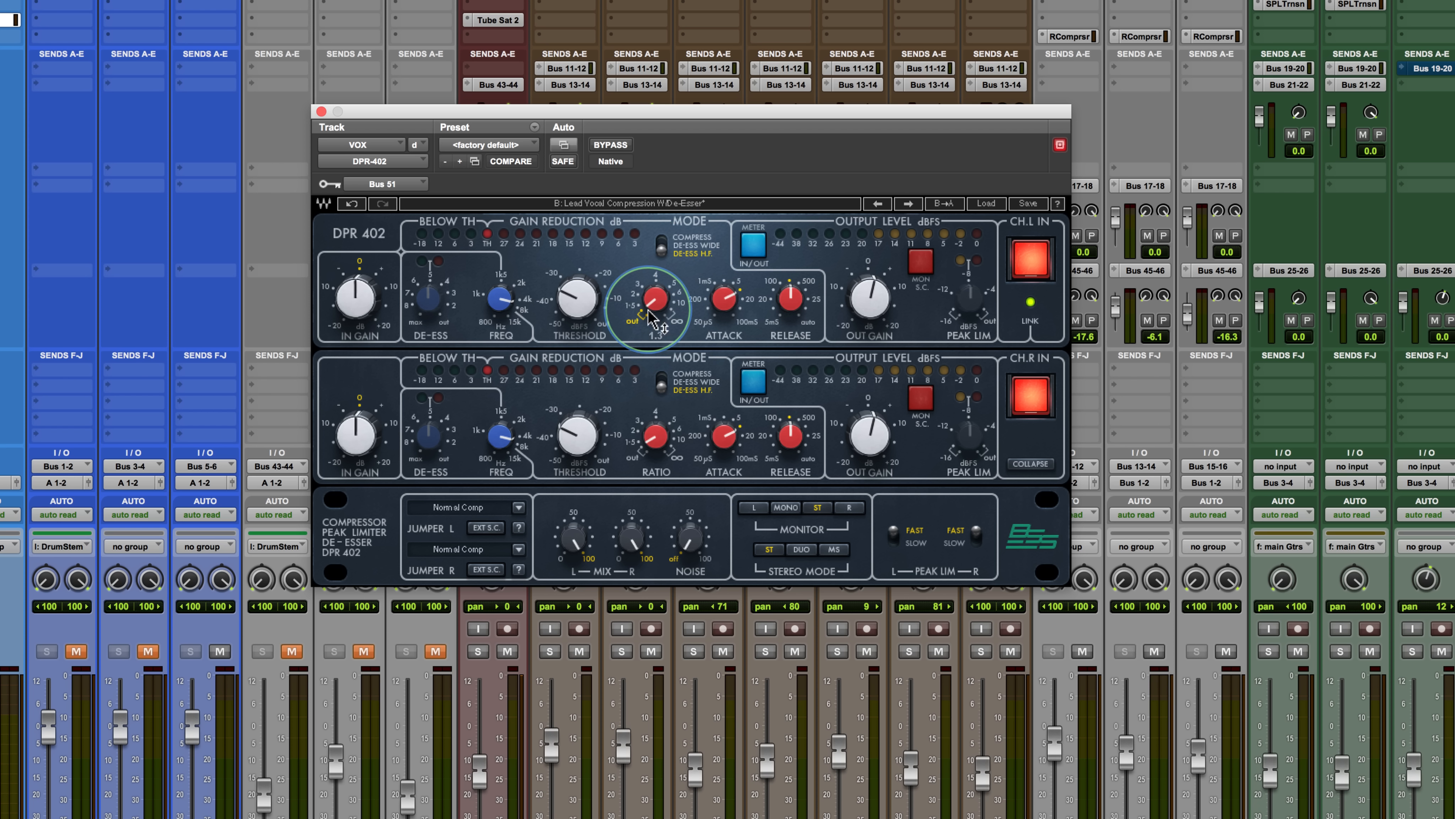
pyautogui.moveTo(723, 295); pyautogui.dragTo(695, 454)
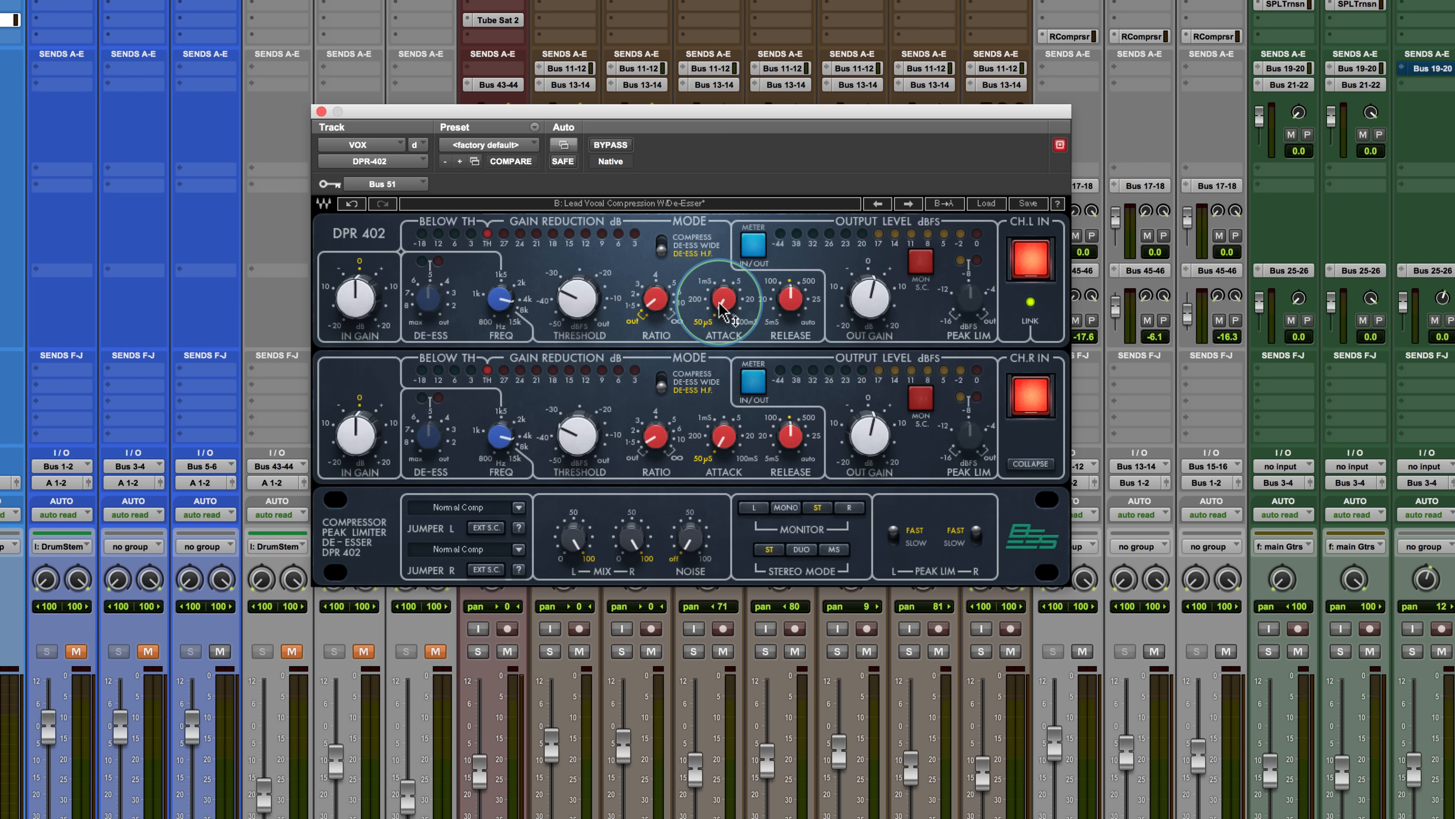
pyautogui.moveTo(790, 299); pyautogui.dragTo(768, 436)
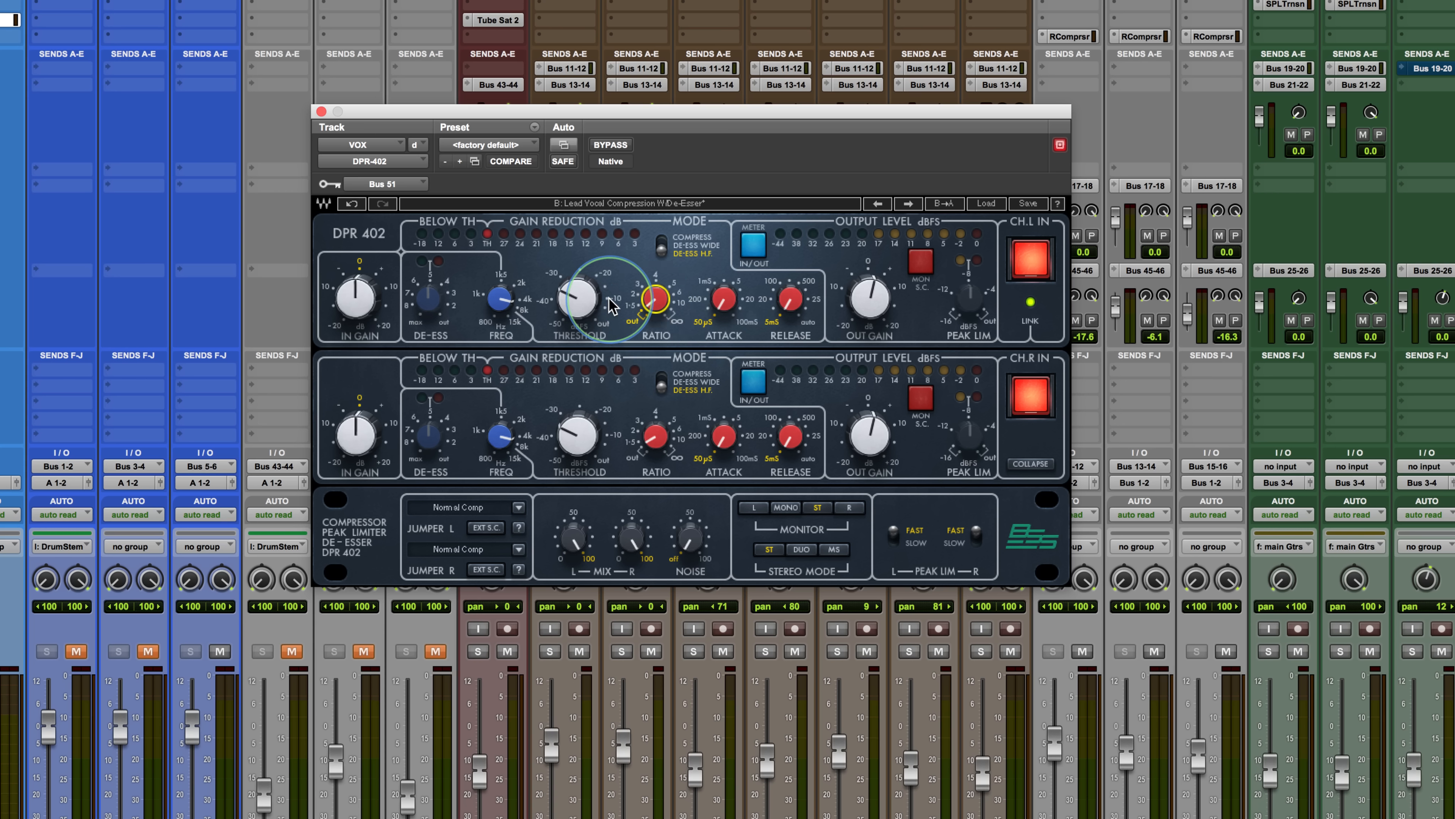
# Raise the ratio and threshold of the H.F. de-esser while auditioning the vocals, and adjust its release
pyautogui.press('space')
pyautogui.moveTo(652, 302); pyautogui.dragTo(635, 192)
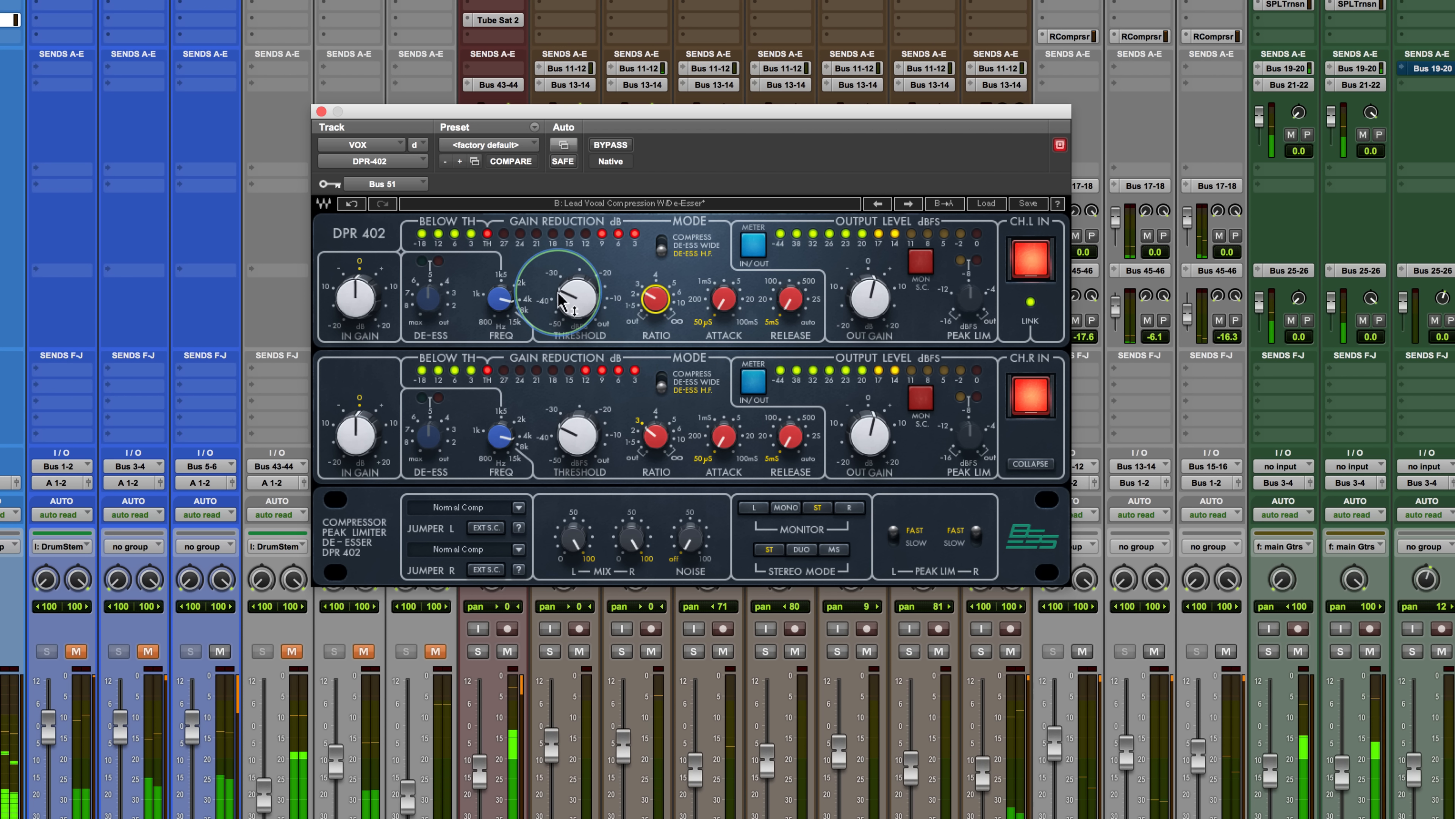
pyautogui.moveTo(645, 294); pyautogui.dragTo(573, 301)
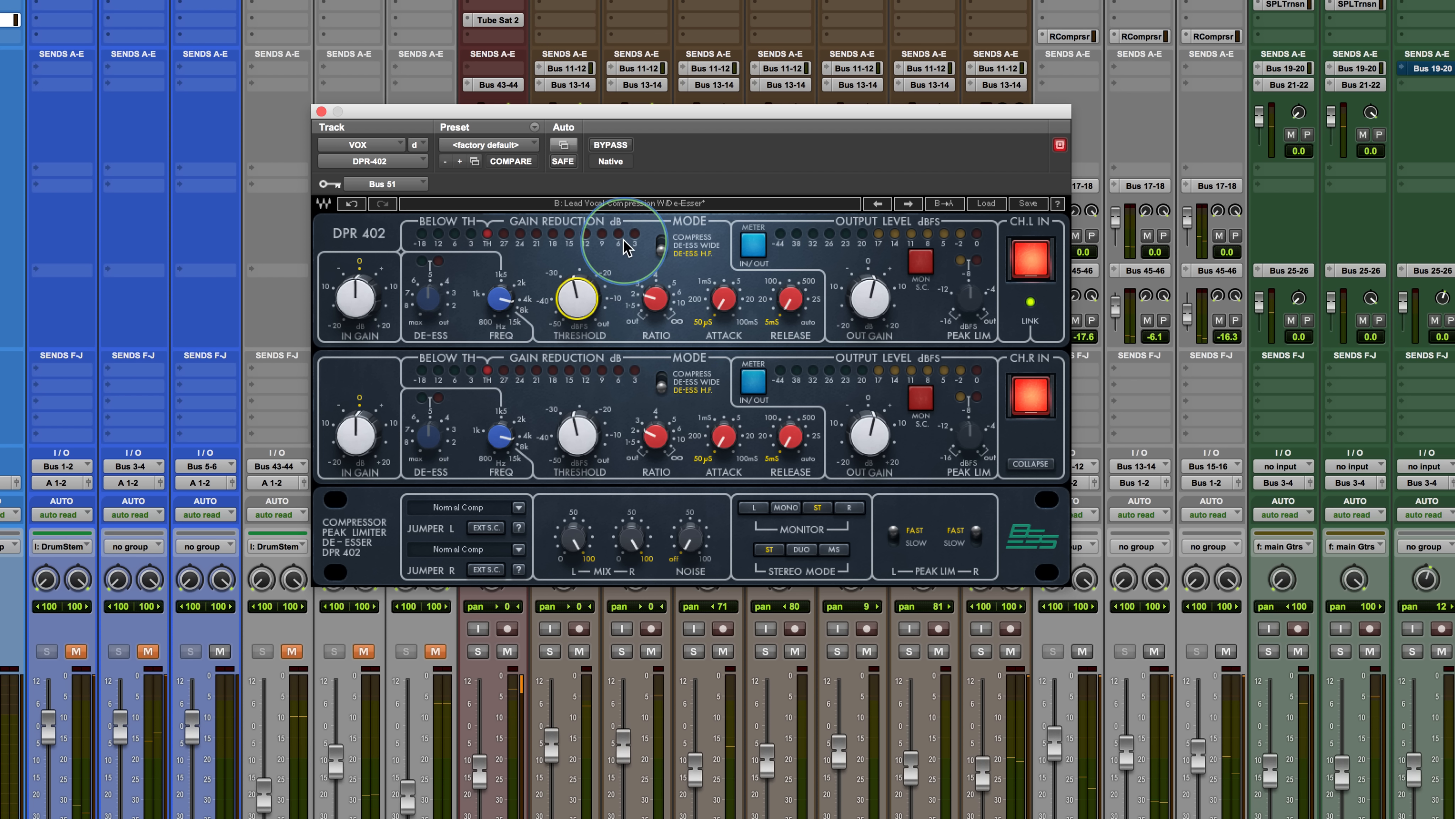
pyautogui.moveTo(786, 303)
pyautogui.mouseDown()
pyautogui.moveTo(754, 252)
pyautogui.moveTo(782, 307)
pyautogui.mouseUp()
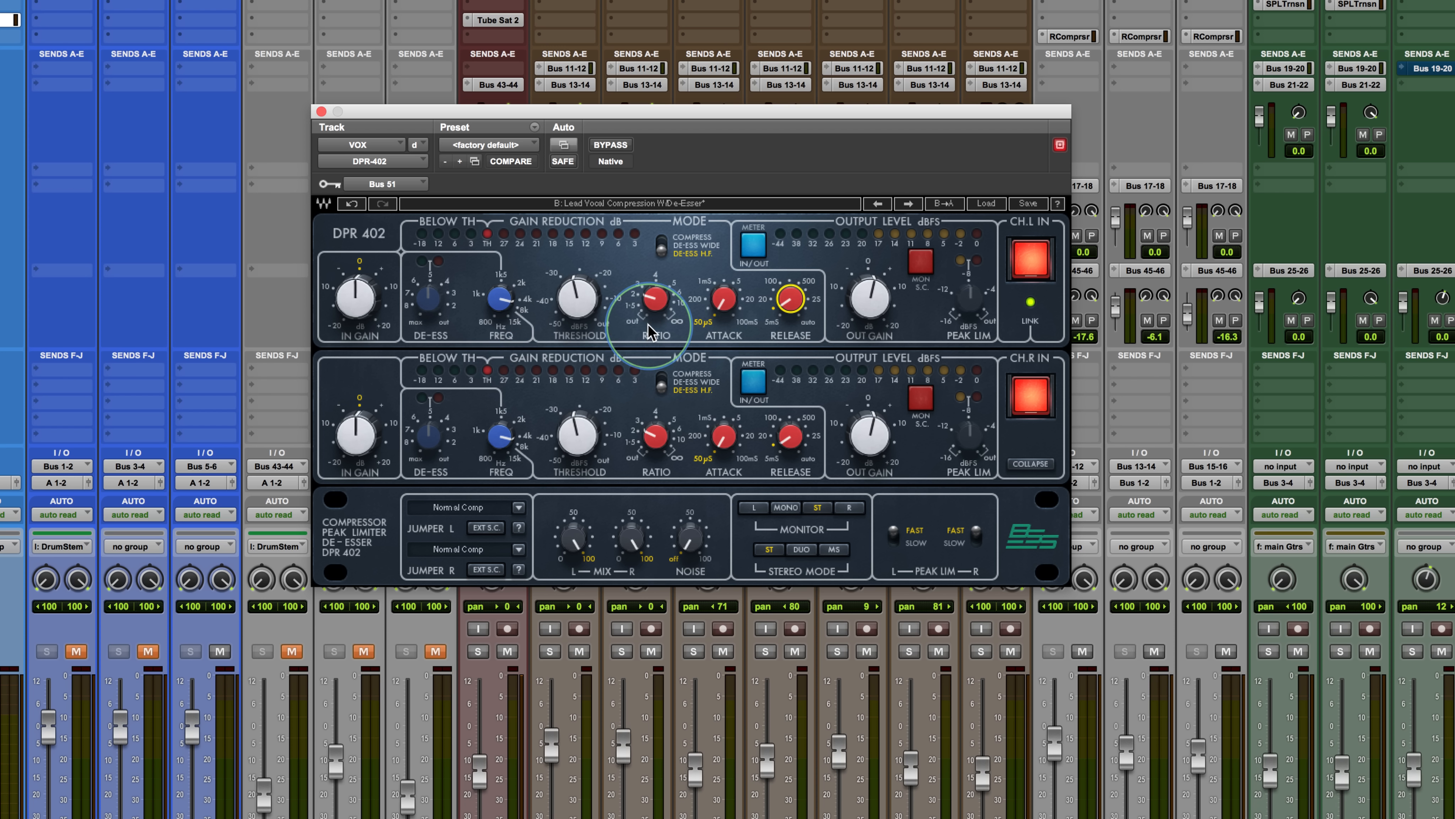
# Play the mix from the B1 memory location and adjust the threshold of the VOX plugin's H.F. de-esser
pyautogui.press('space')
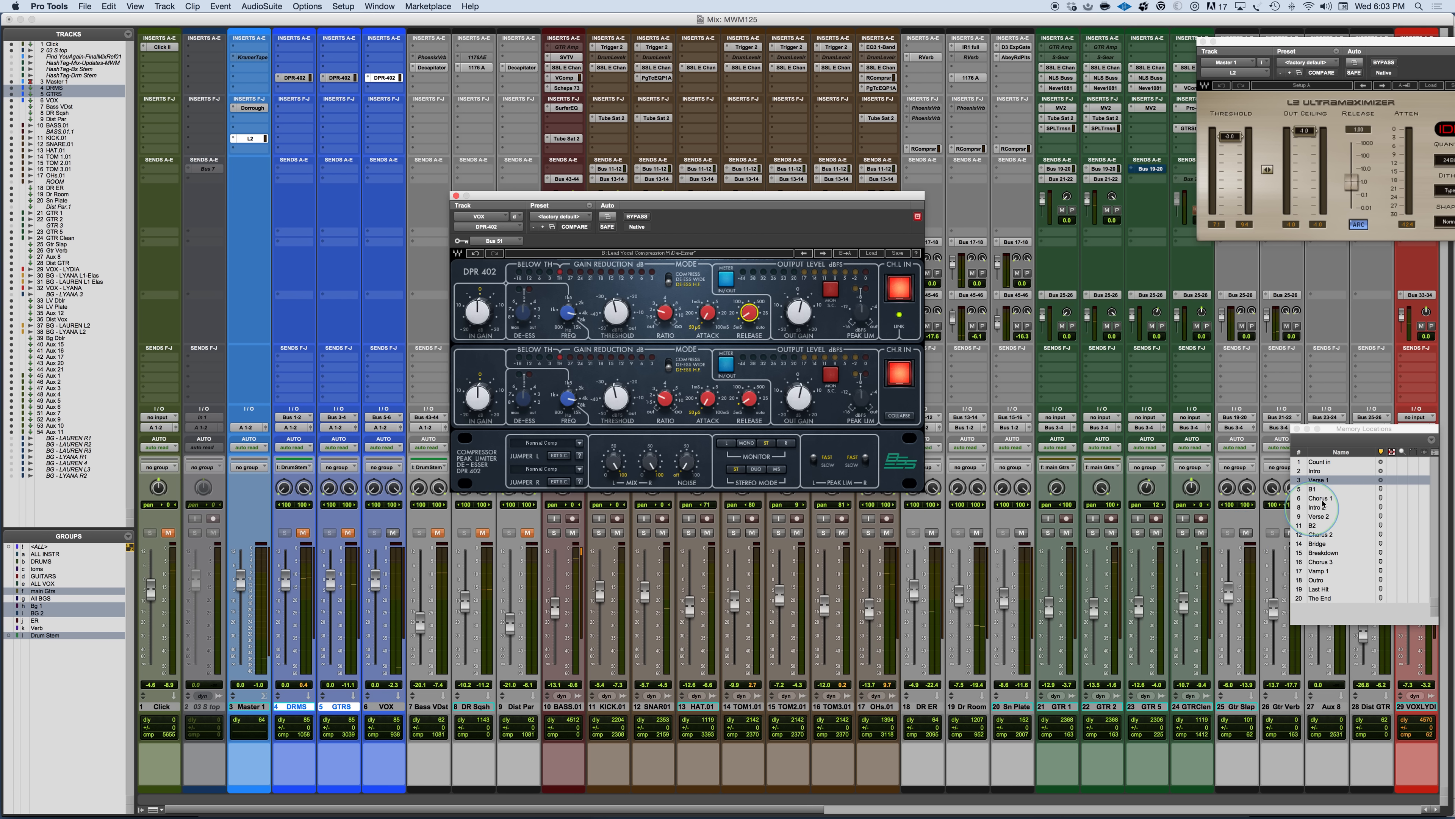
pyautogui.click(1312, 488)
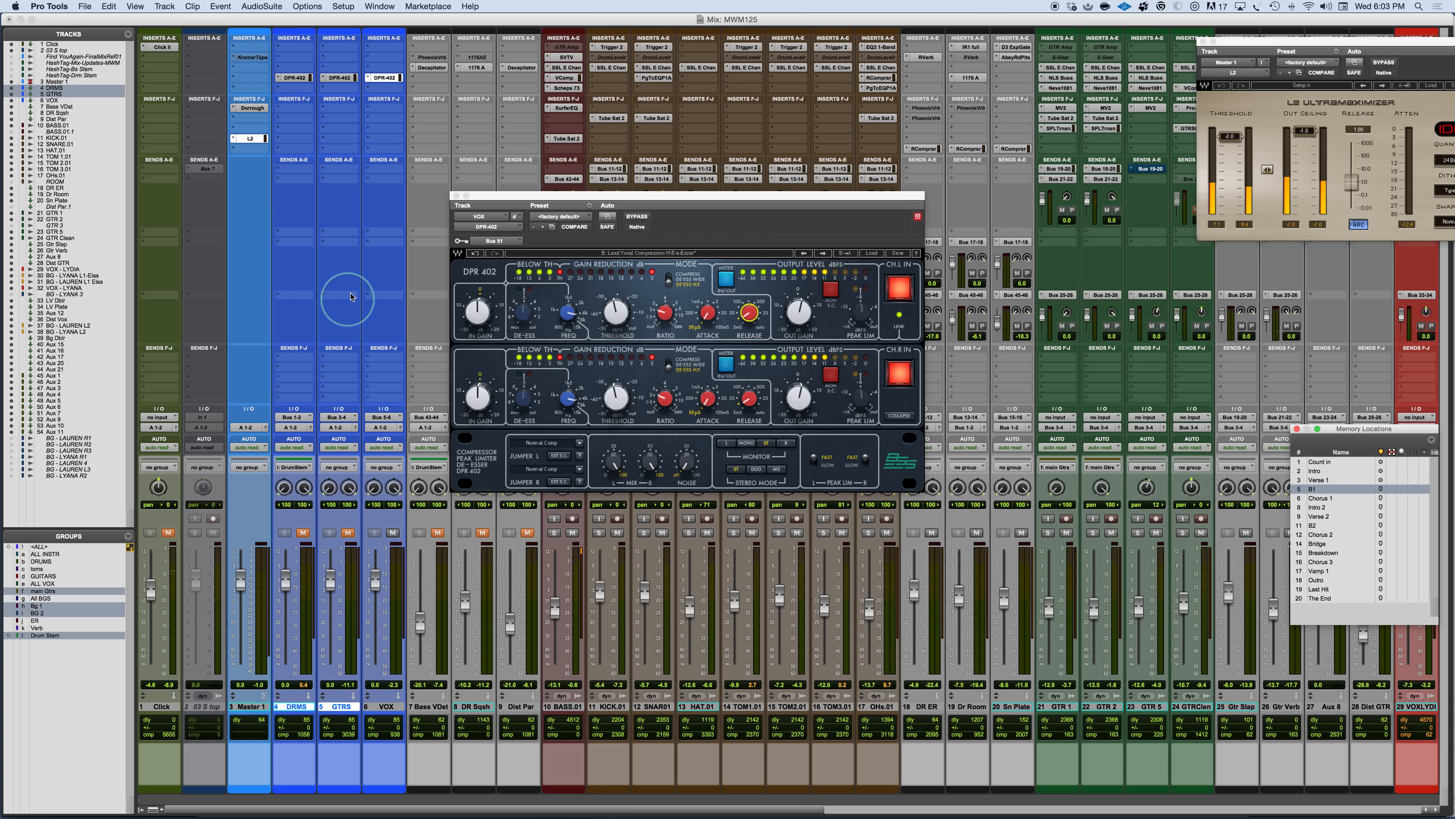
pyautogui.press('space')
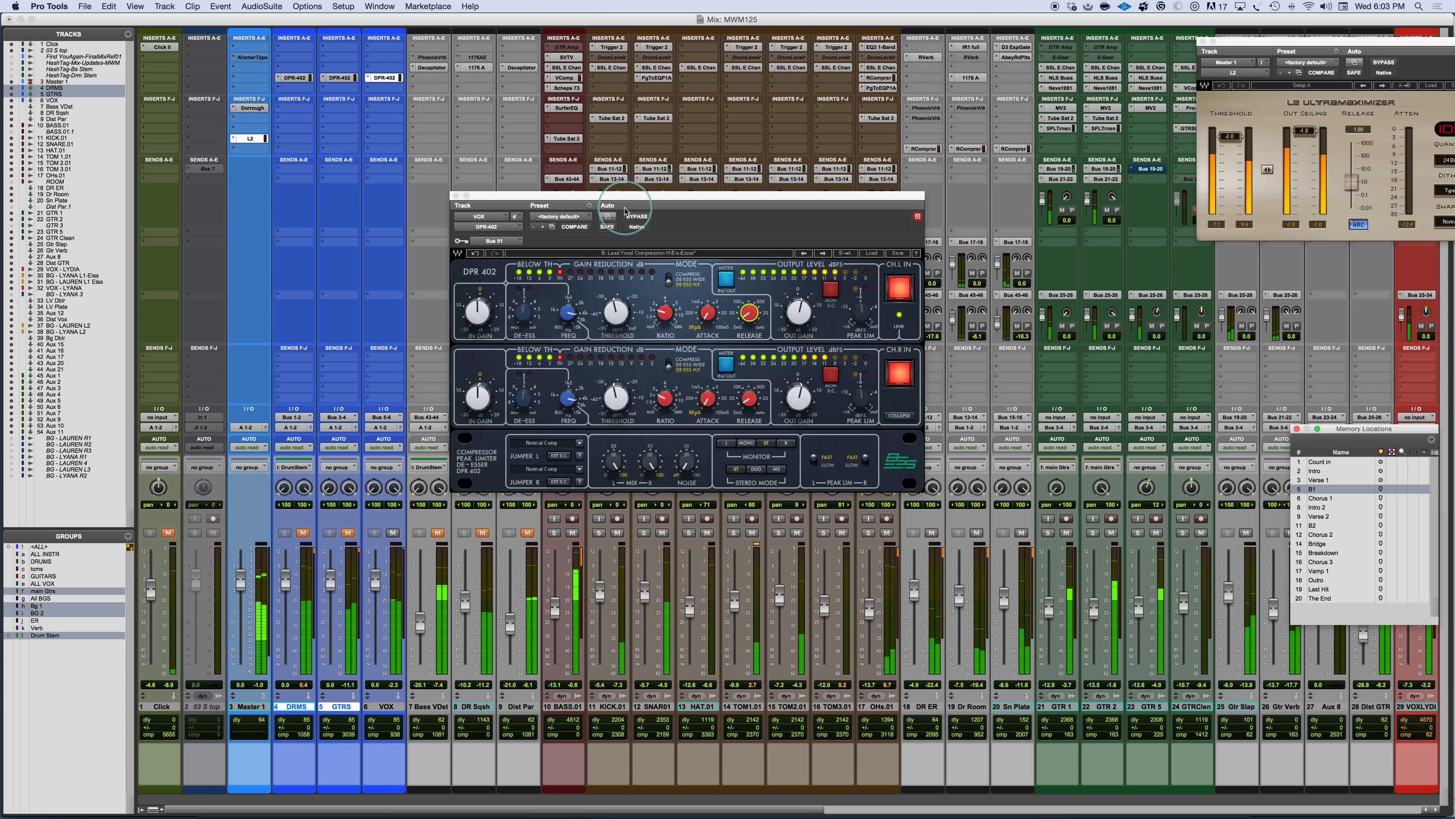
pyautogui.moveTo(615, 316); pyautogui.dragTo(614, 308)
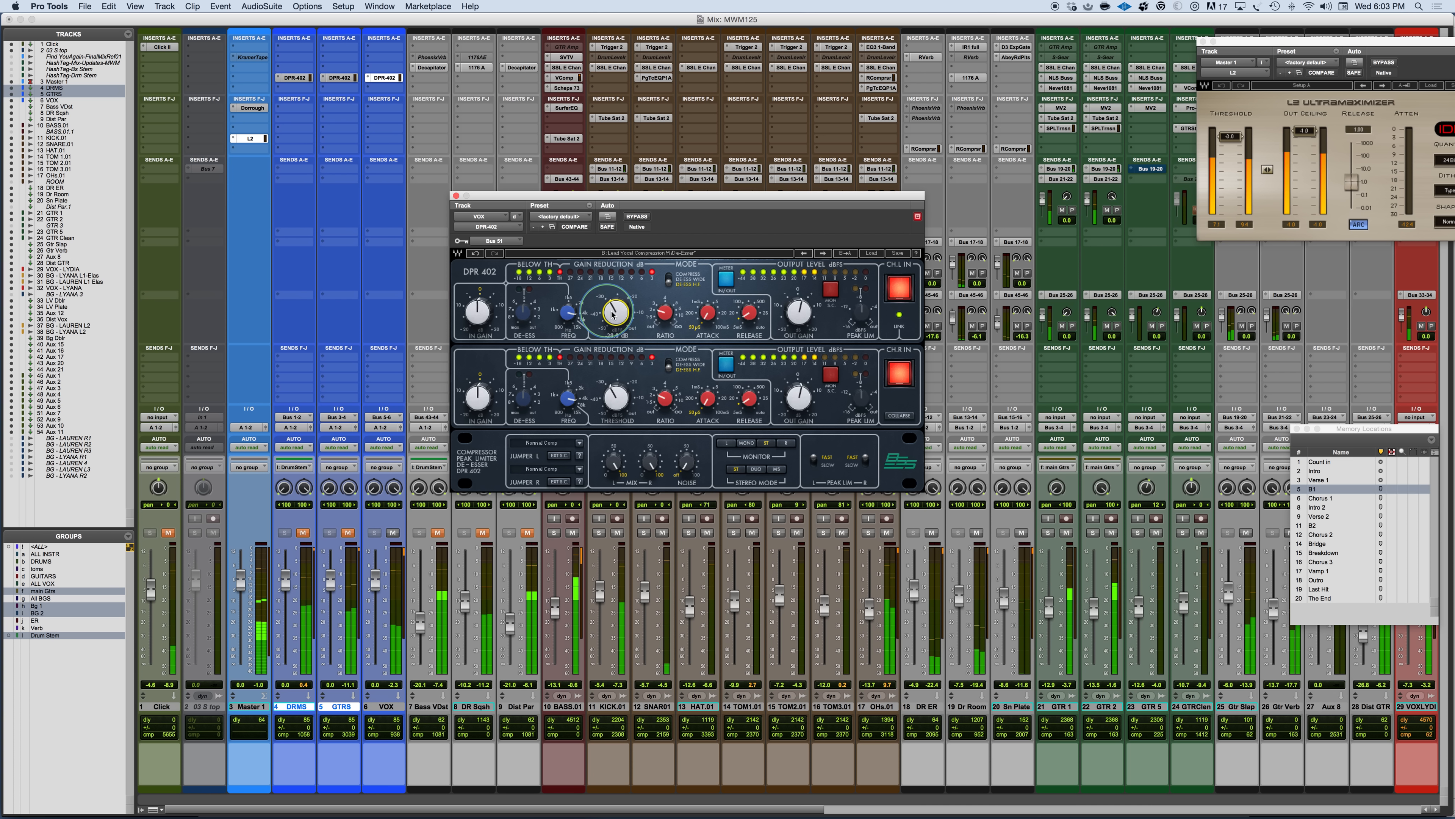
# Solo the lead vocal track and compare it with the VOX plugin bypassed and active
pyautogui.click(632, 218)
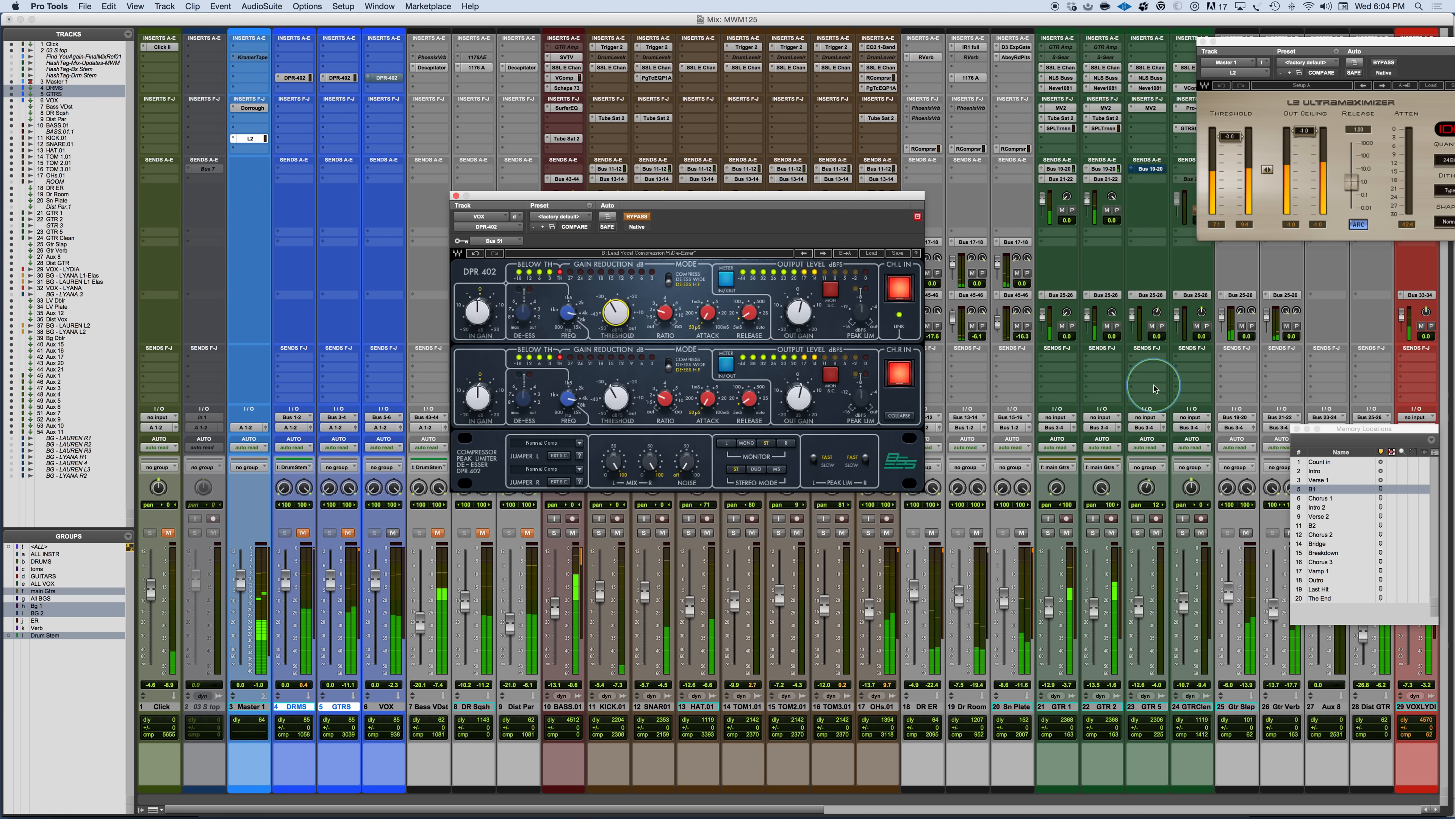
pyautogui.hscroll(5, 1163, 395)
pyautogui.hscroll(2, 1170, 401)
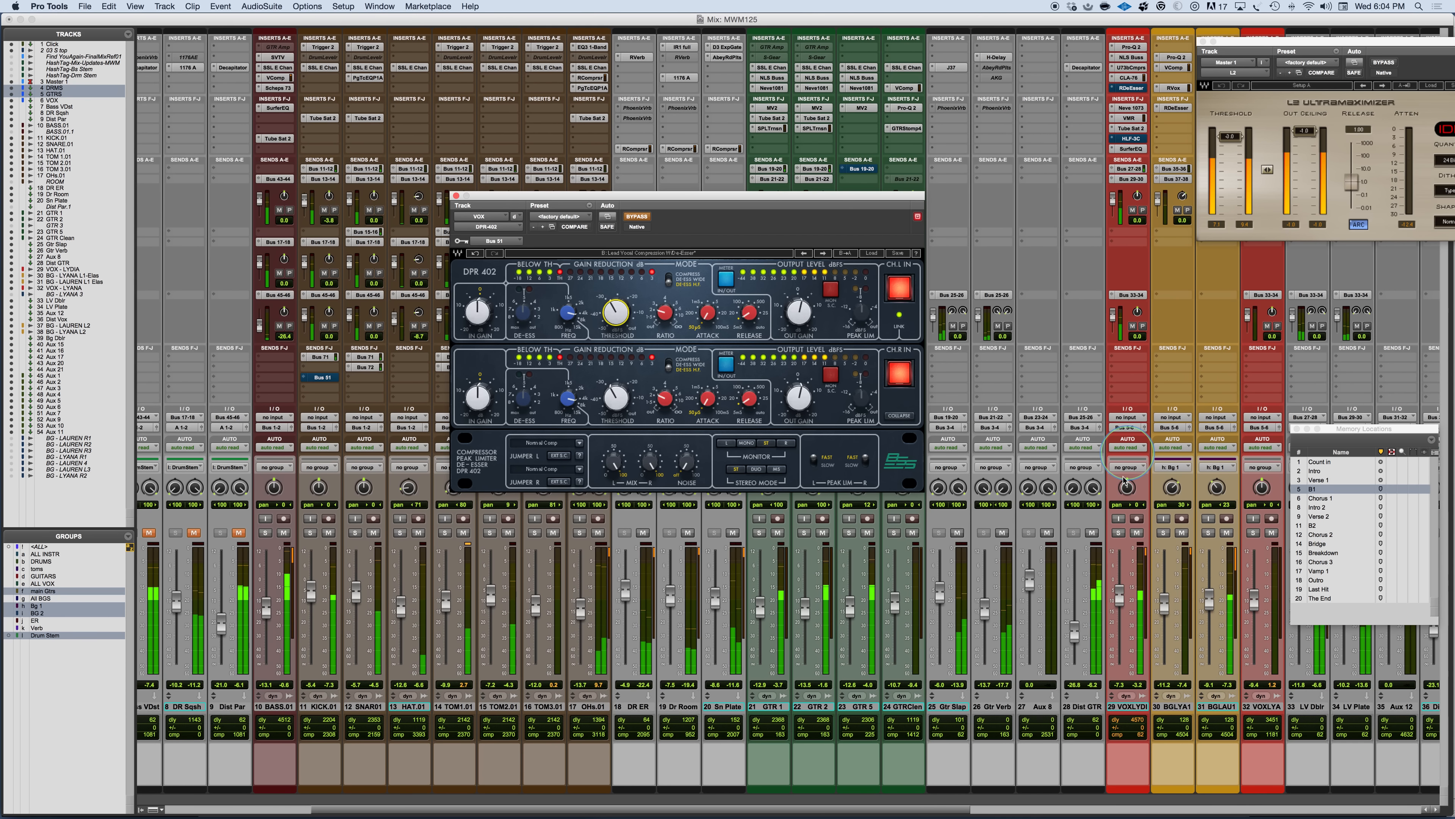
pyautogui.click(1121, 533)
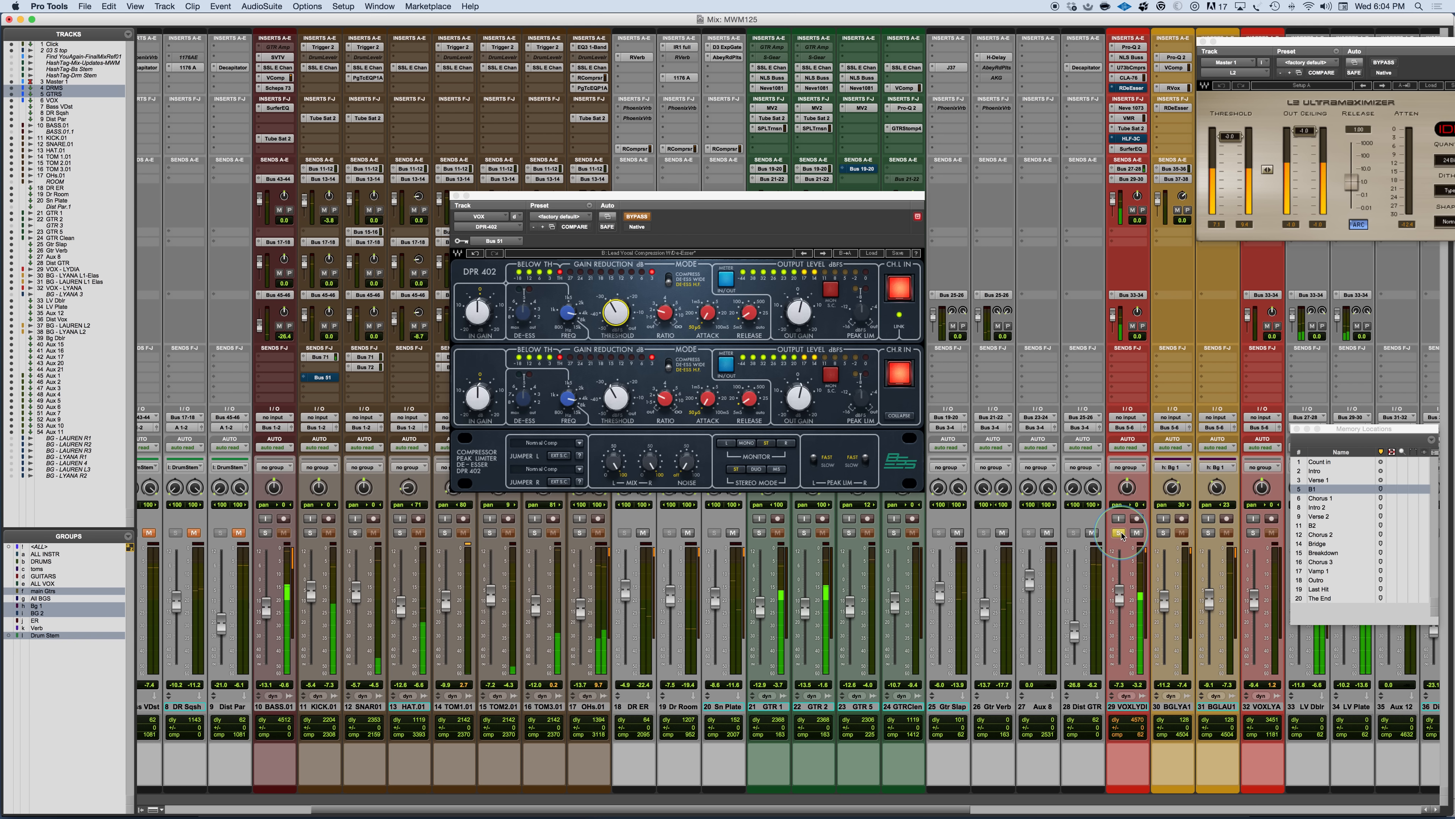
pyautogui.click(641, 217)
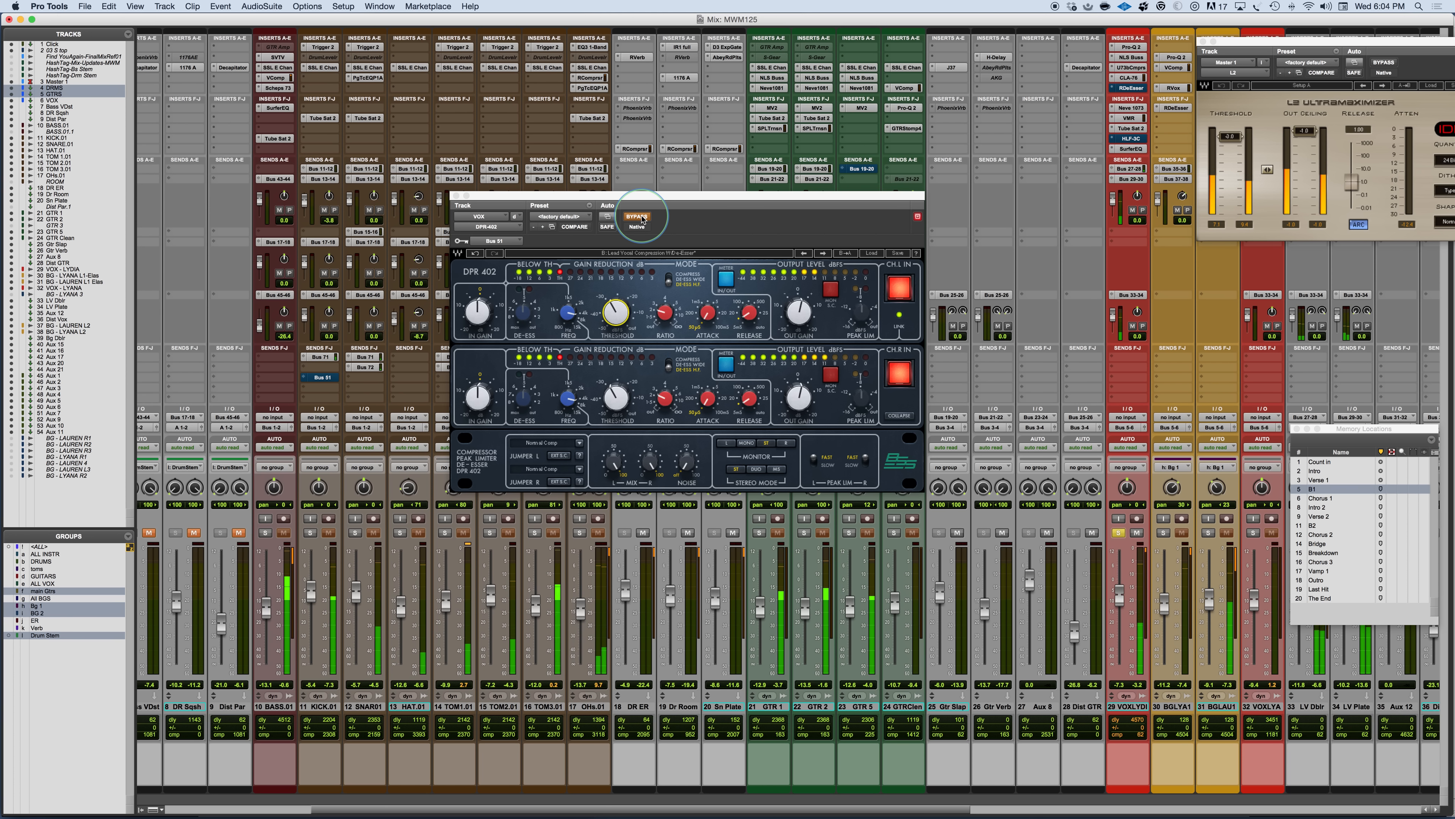
pyautogui.click(642, 218)
pyautogui.click(642, 218)
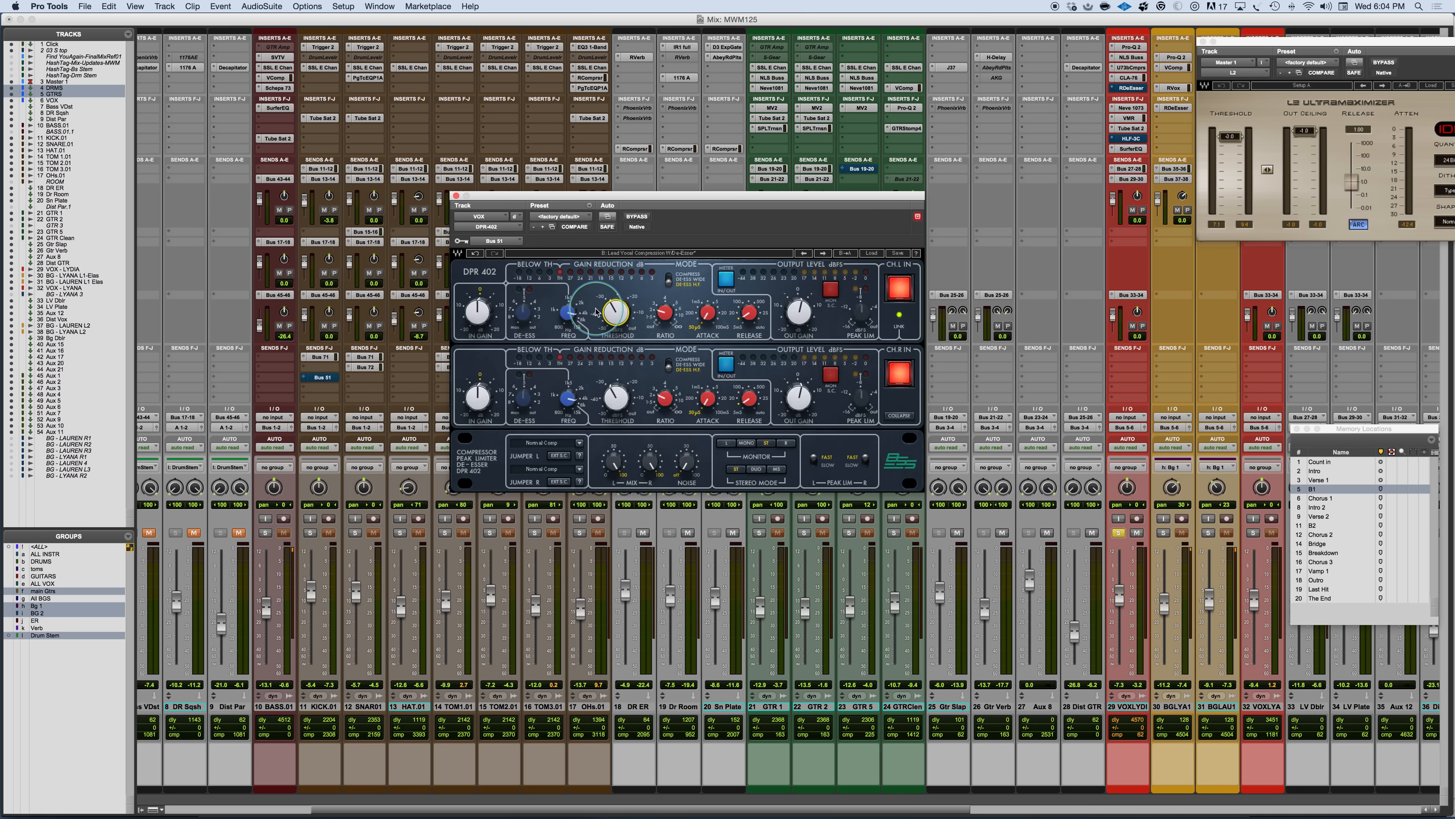
# Switch the VOX plugin to De-Ess Wide mode and play back the soloed lead vocal
pyautogui.click(689, 278)
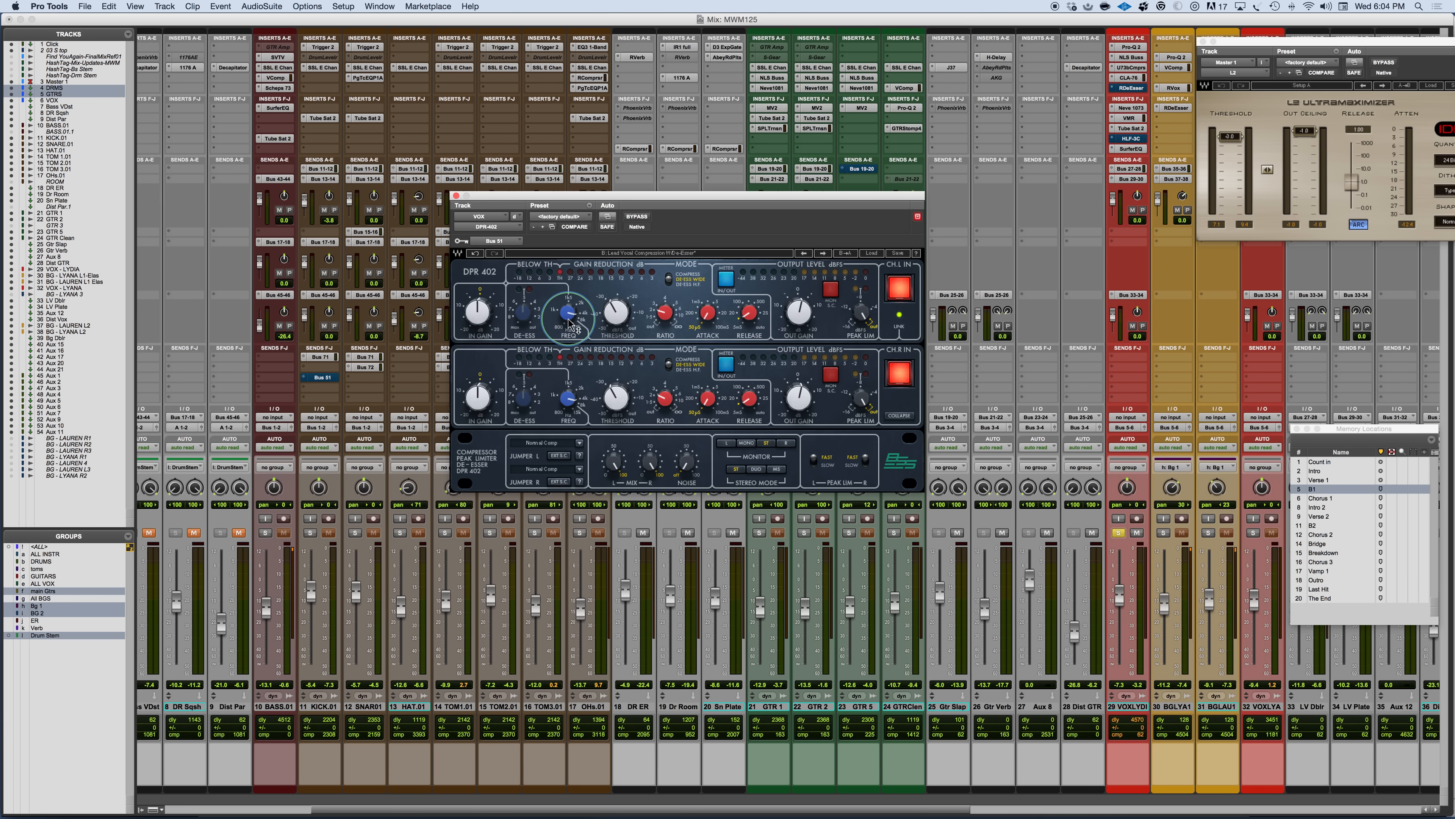
pyautogui.press('space')
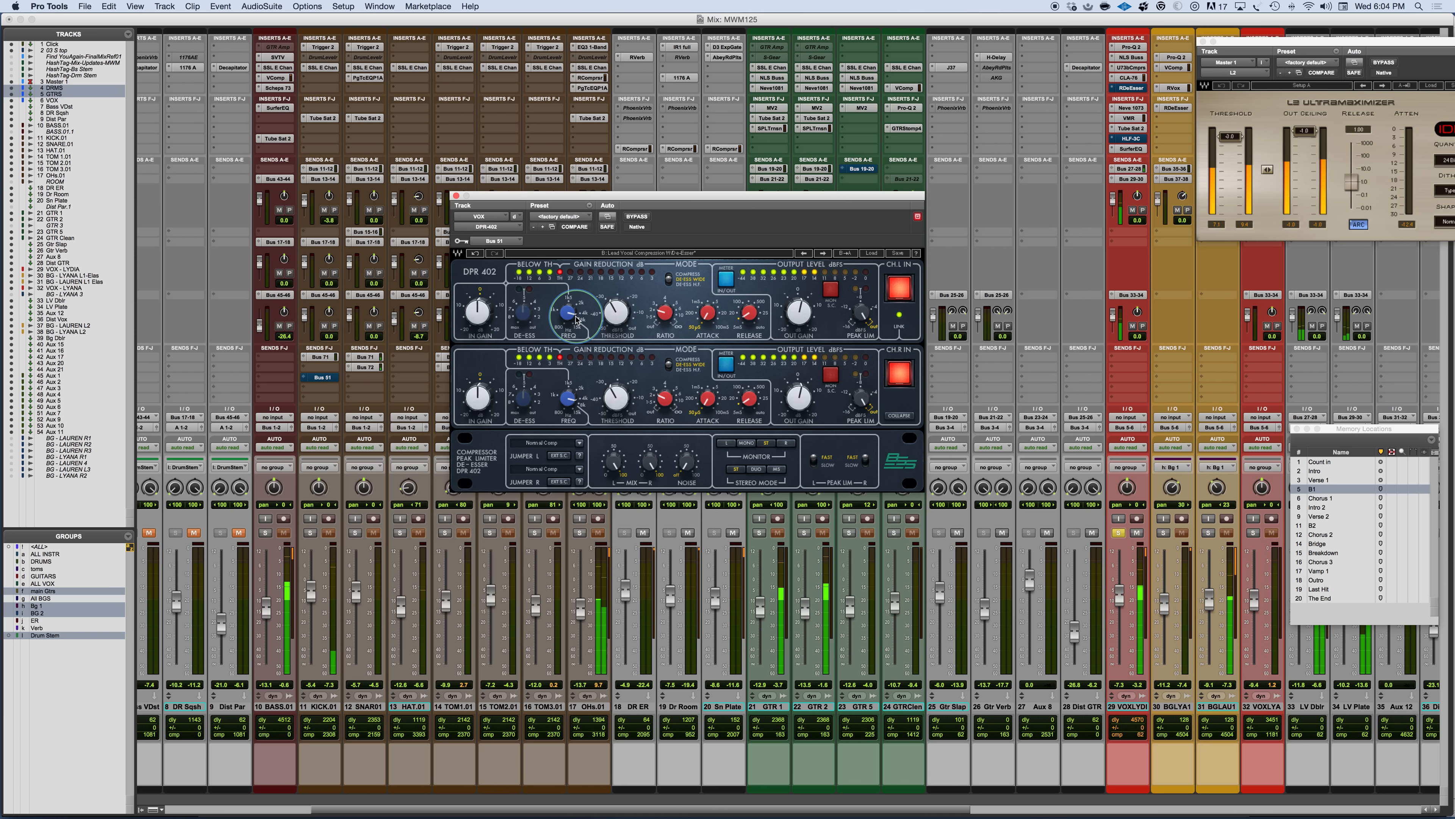